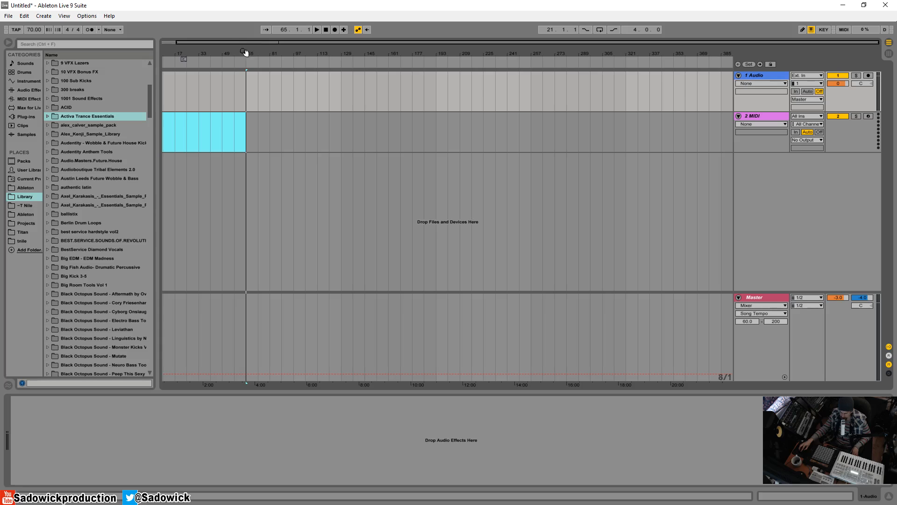
Step: Switch from the Arrangement View to the Session View with the MIDI track selected
mouse_move(246, 53)
mouse_down()
mouse_move(250, 65)
mouse_move(359, 62)
mouse_move(398, 103)
mouse_up()
click(405, 121)
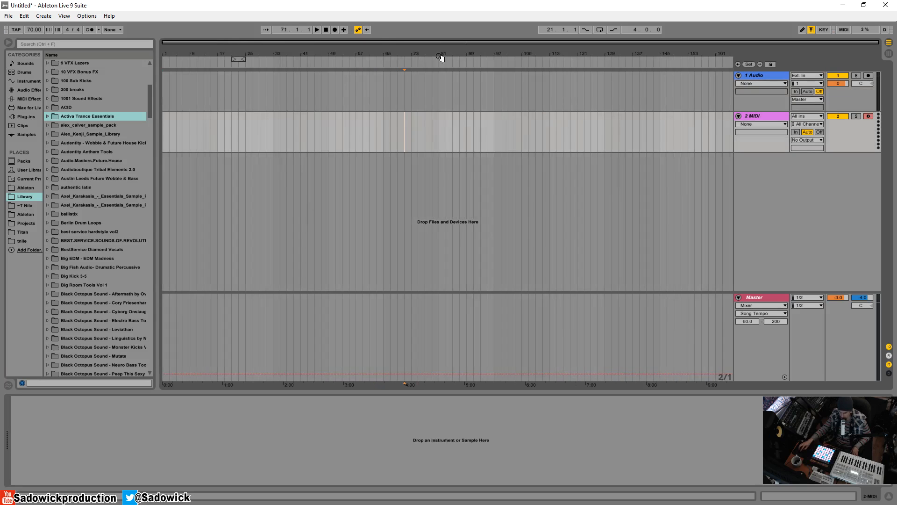
key(Tab)
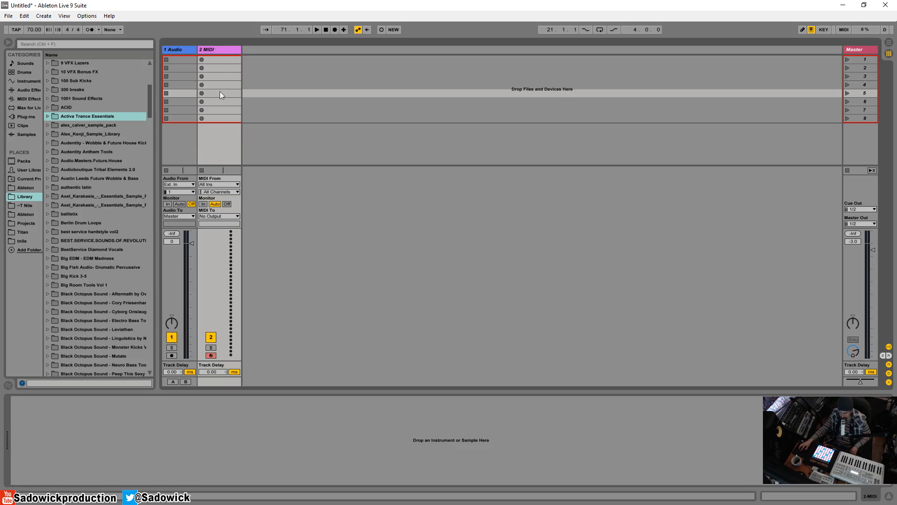
Step: Load the Kit-Core 909 drum kit as a new track after the MIDI track and select its first clip slot
click(18, 72)
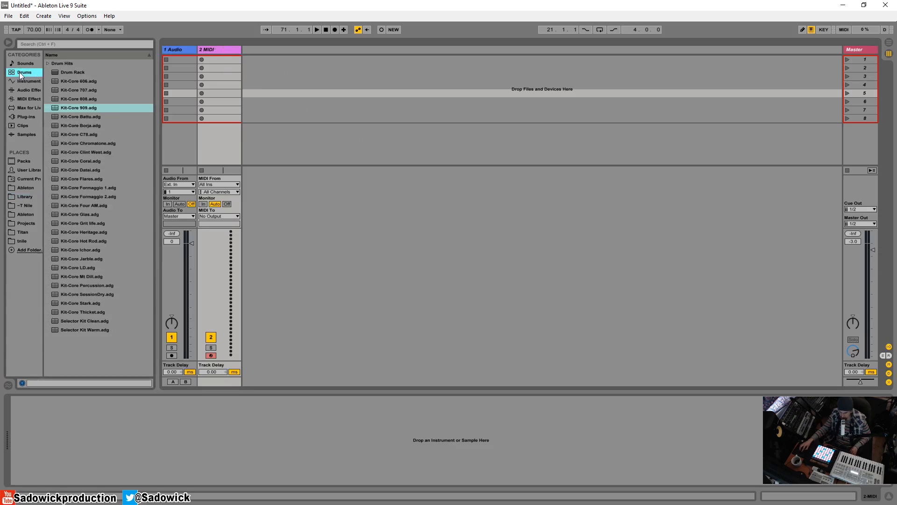
click(66, 107)
drag(68, 107, 255, 50)
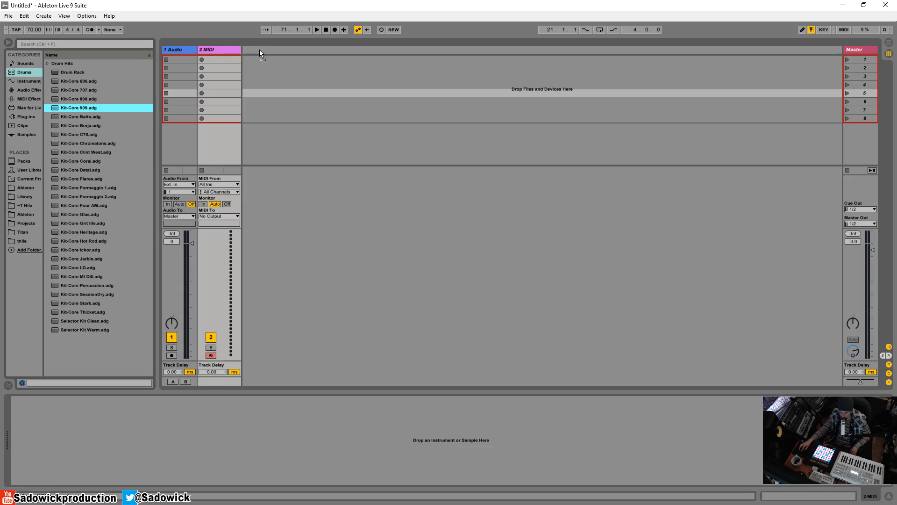
drag(260, 49, 259, 50)
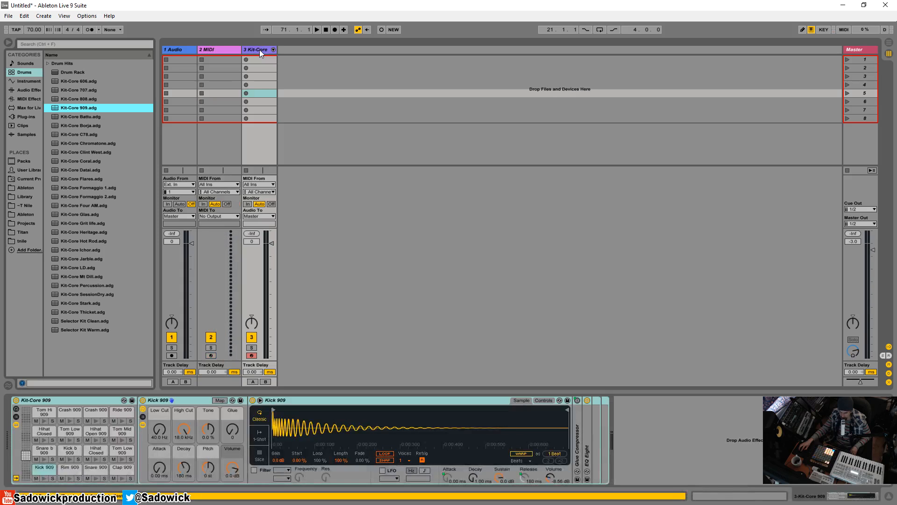
click(259, 58)
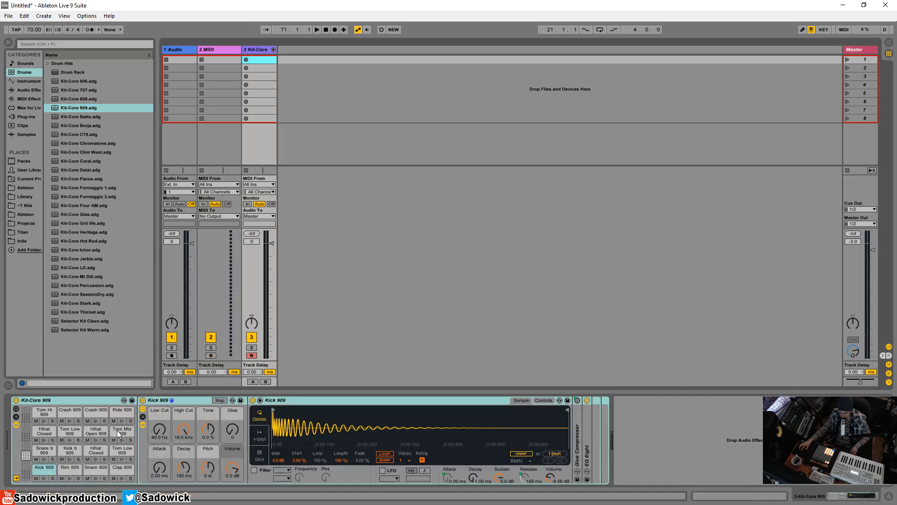
Step: Audition the Kick, Rim, Snare and Clap pads of the 909 drum rack
click(45, 479)
click(70, 479)
click(96, 479)
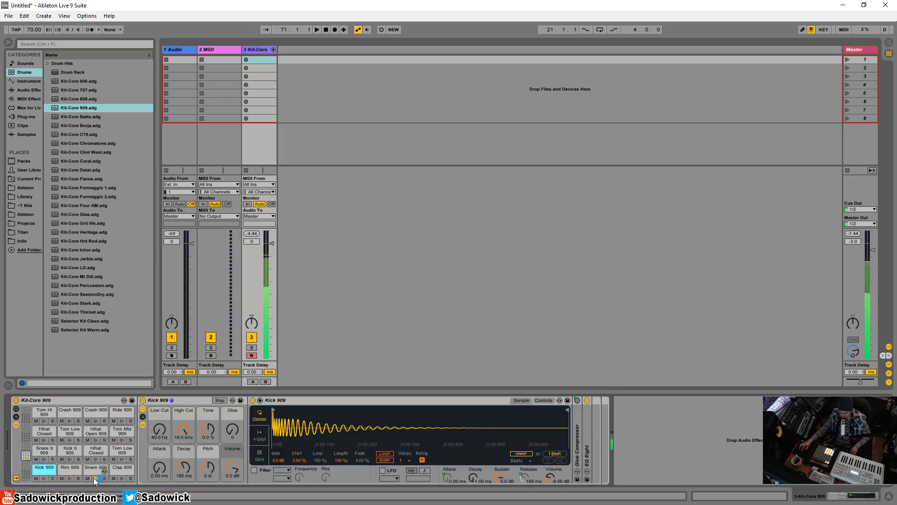
click(123, 479)
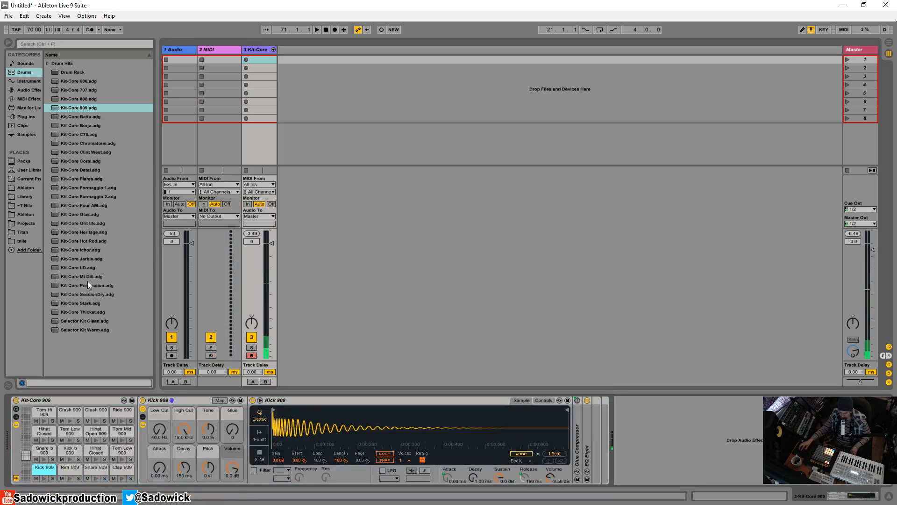
Step: Create an empty MIDI clip in the Kit-Core track's first slot and enlarge the note editor to show all drum lanes
click(256, 60)
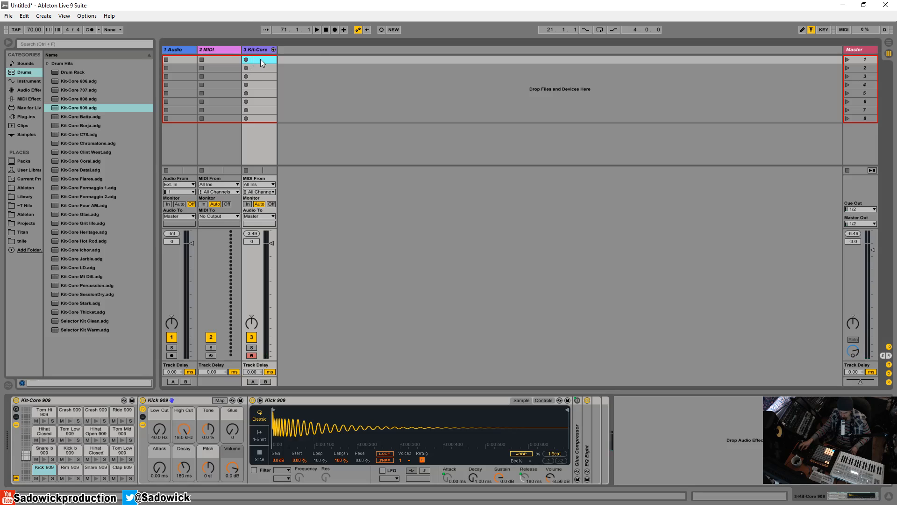
double_click(260, 59)
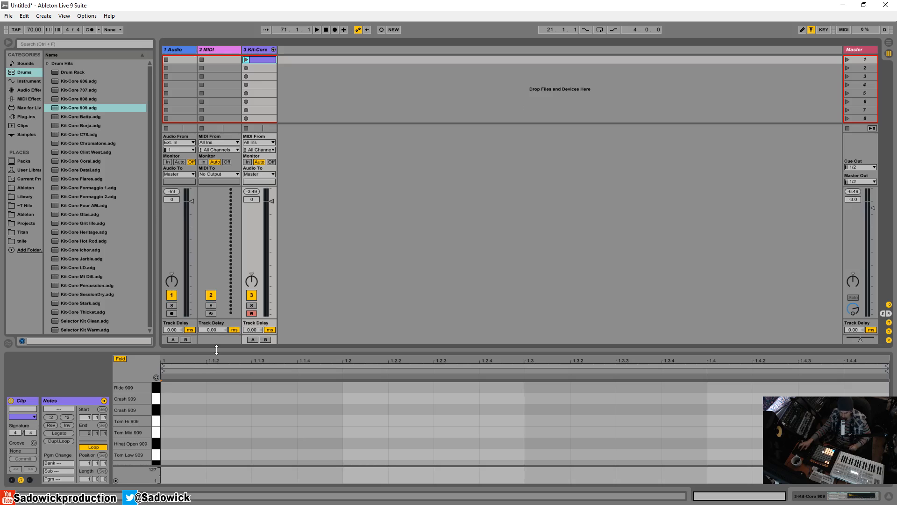
mouse_move(217, 348)
mouse_down()
mouse_move(229, 237)
mouse_move(227, 346)
mouse_up()
drag(226, 346, 226, 239)
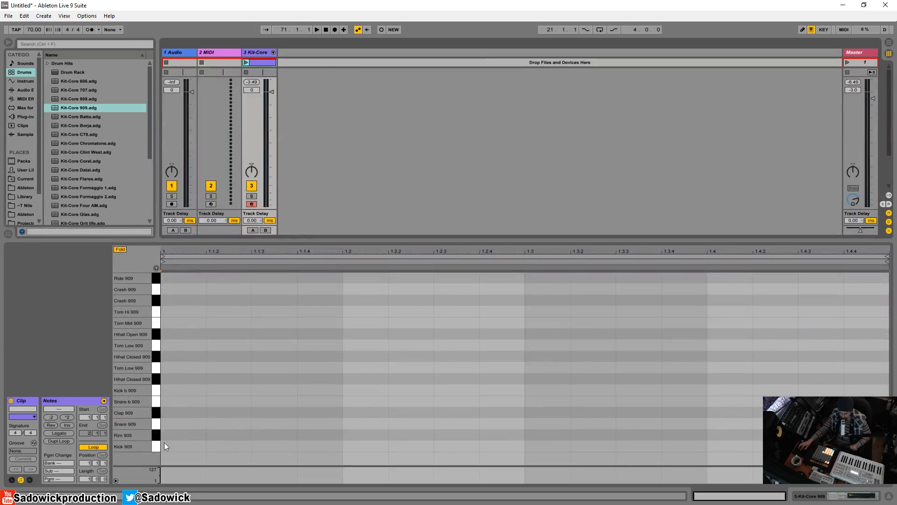
Step: Set the note editor's fixed grid to 1/4 and draw Kick 909 notes on all four beats of the bar
right_click(209, 361)
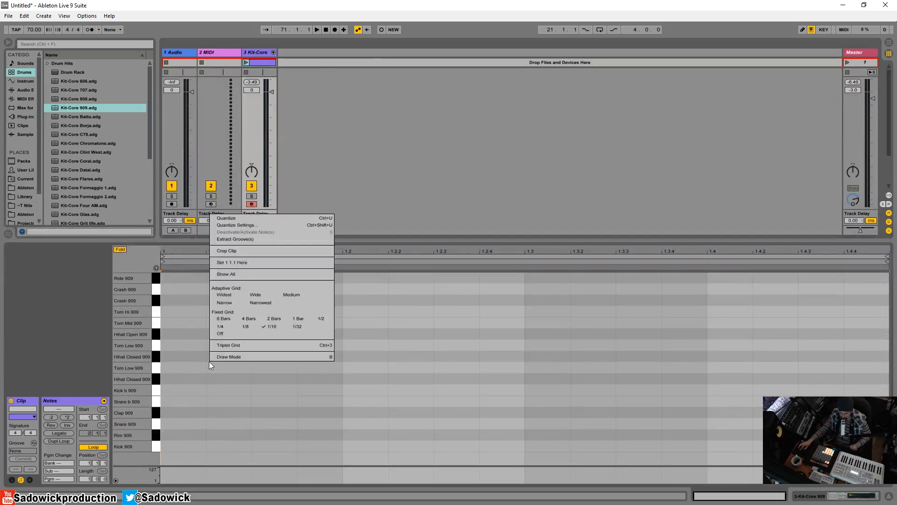
click(220, 326)
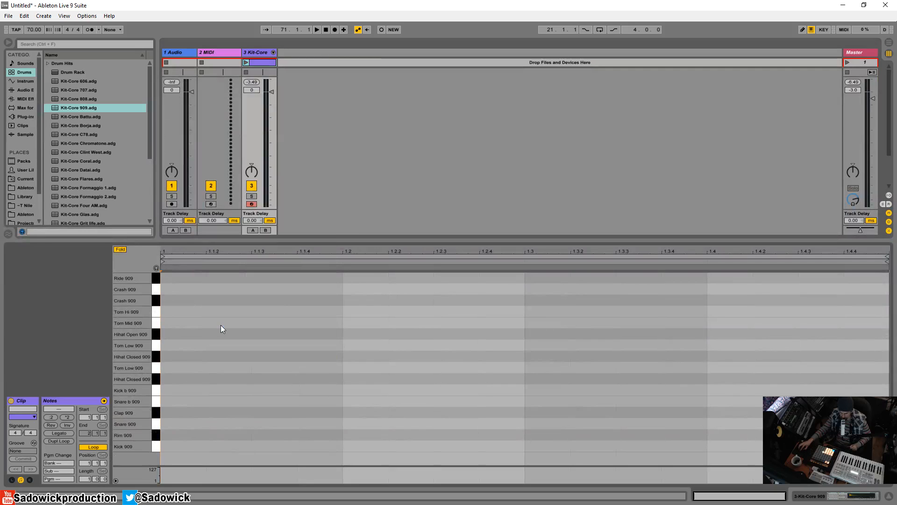
click(181, 446)
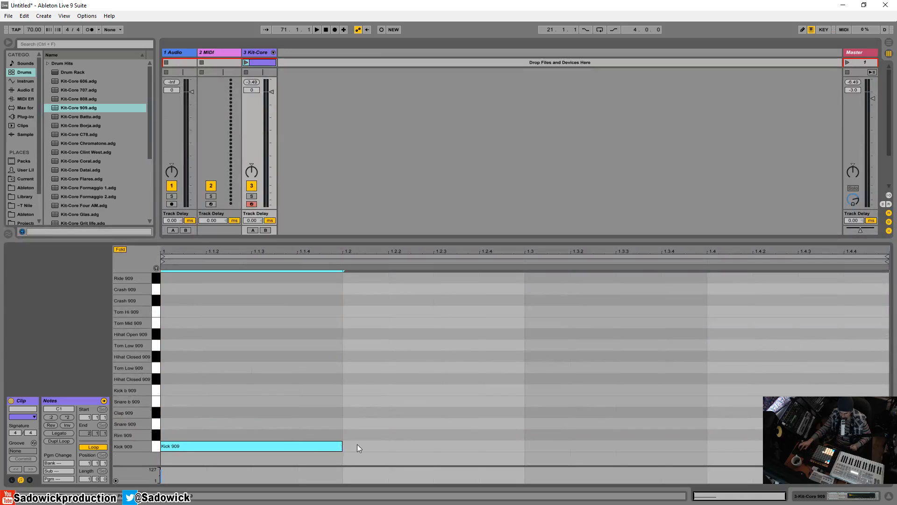
click(374, 446)
click(554, 446)
click(751, 447)
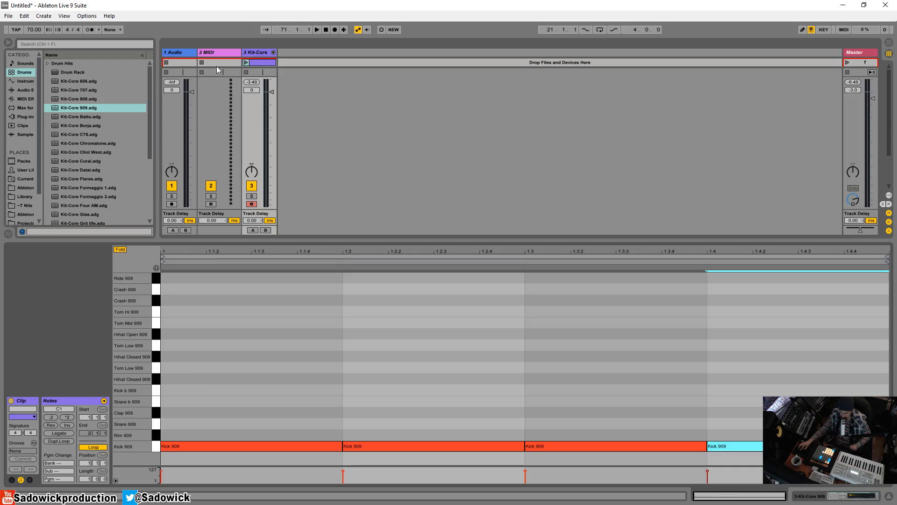
Step: Shrink the note editor, launch the kick clip and set the song tempo to 127 BPM
drag(245, 240, 245, 384)
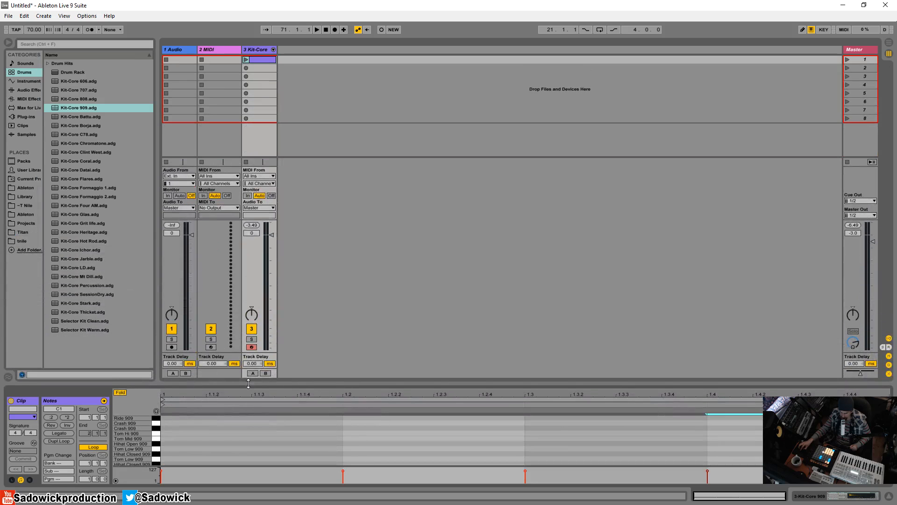
drag(857, 220, 861, 239)
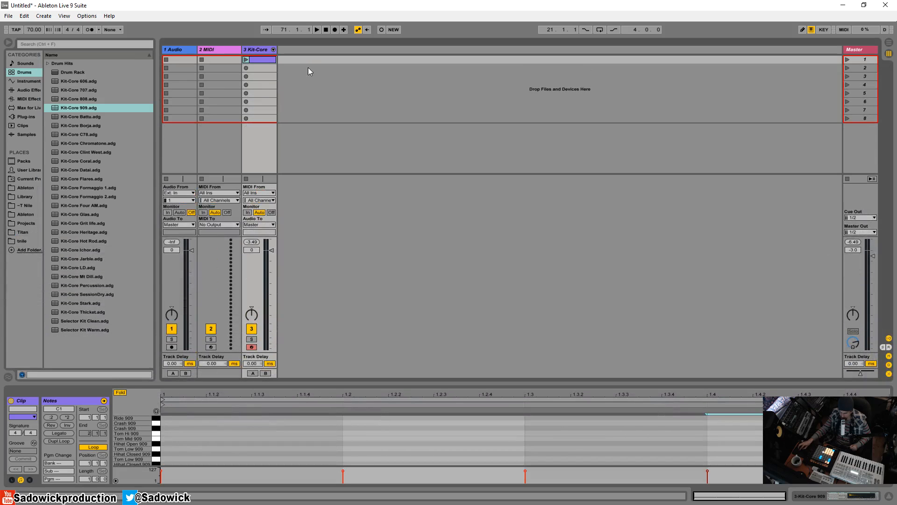
click(245, 59)
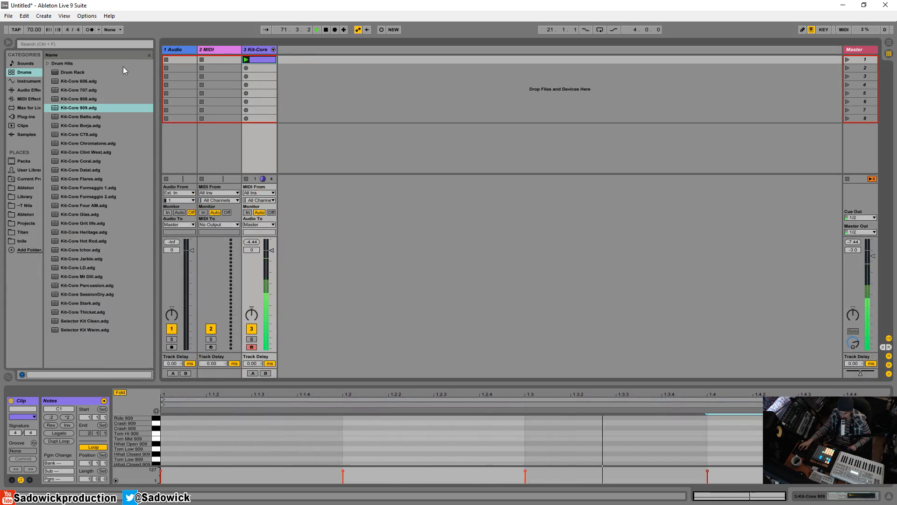
drag(35, 29, 35, 0)
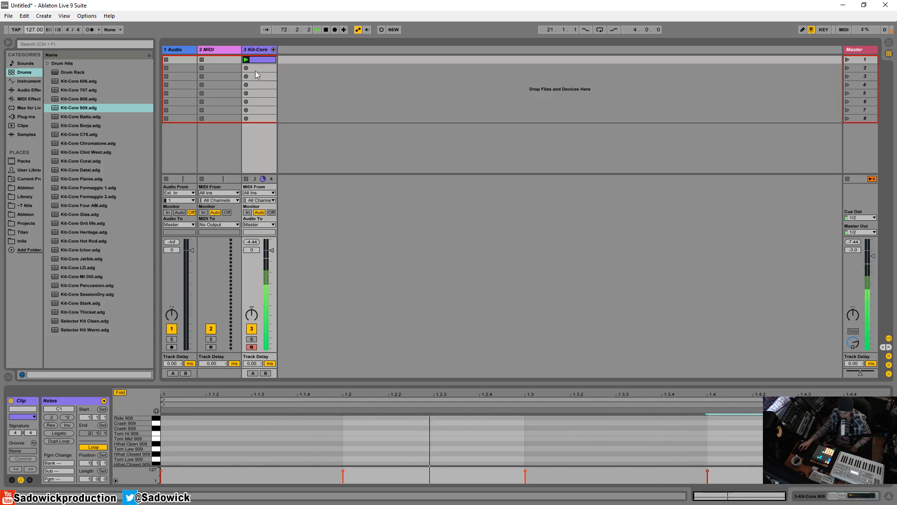
Step: Relaunch the kick clip, stop playback and select scene 1 on the Master track
click(246, 60)
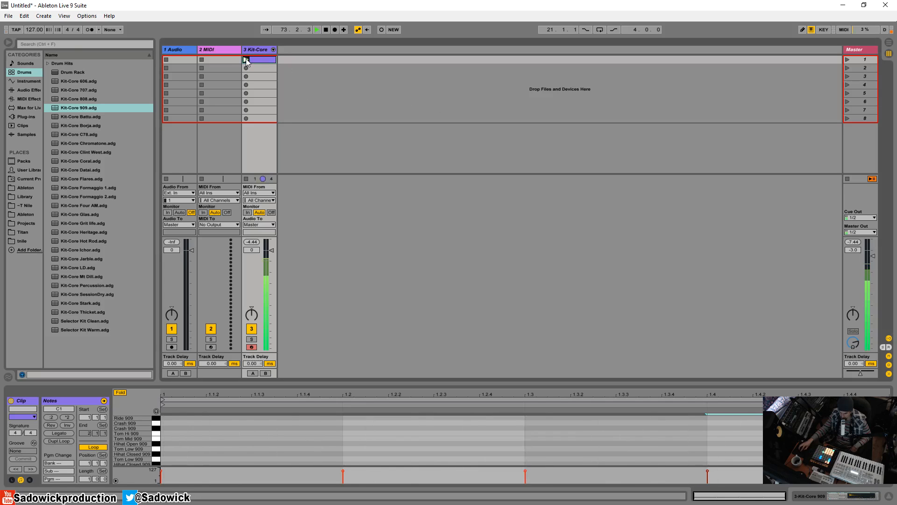
click(245, 60)
key(space)
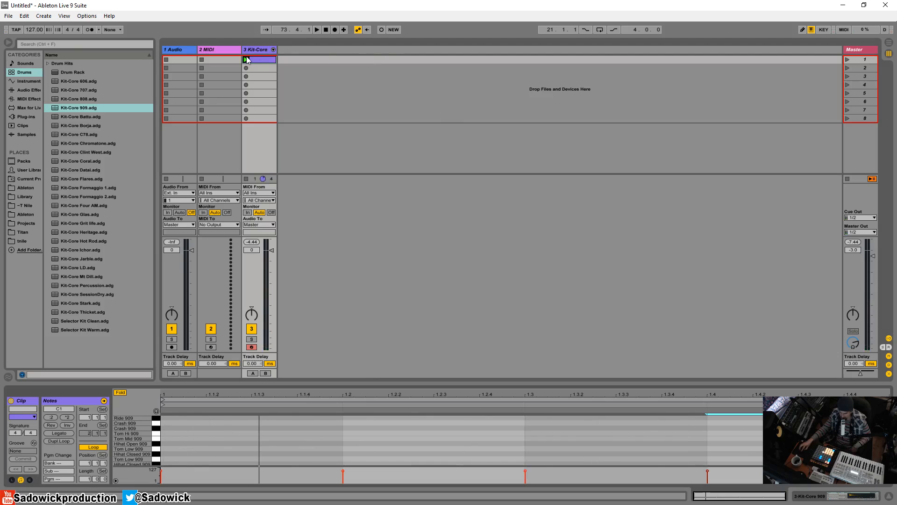
click(864, 61)
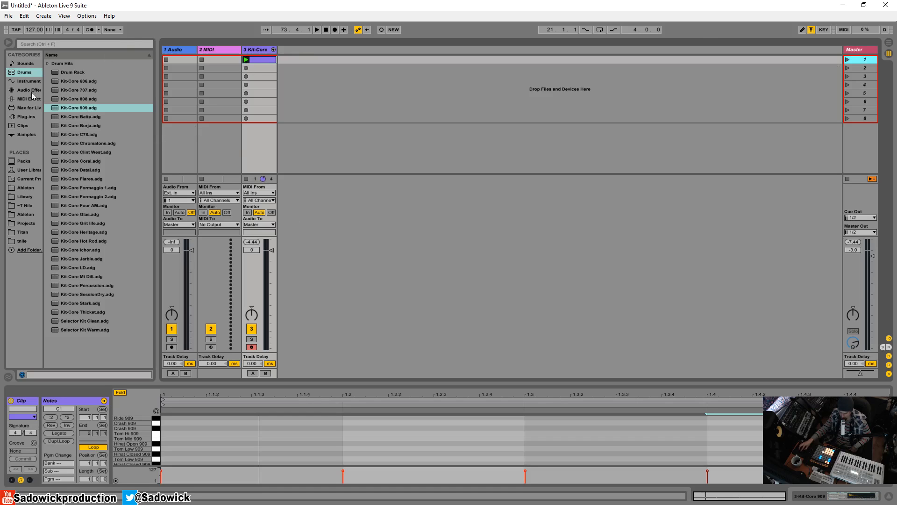
Step: Open the SPK_BASS_LOOPS folder inside SPK_WAV_LOOPS of the Loopmasters SPektre pack in the Library
click(26, 196)
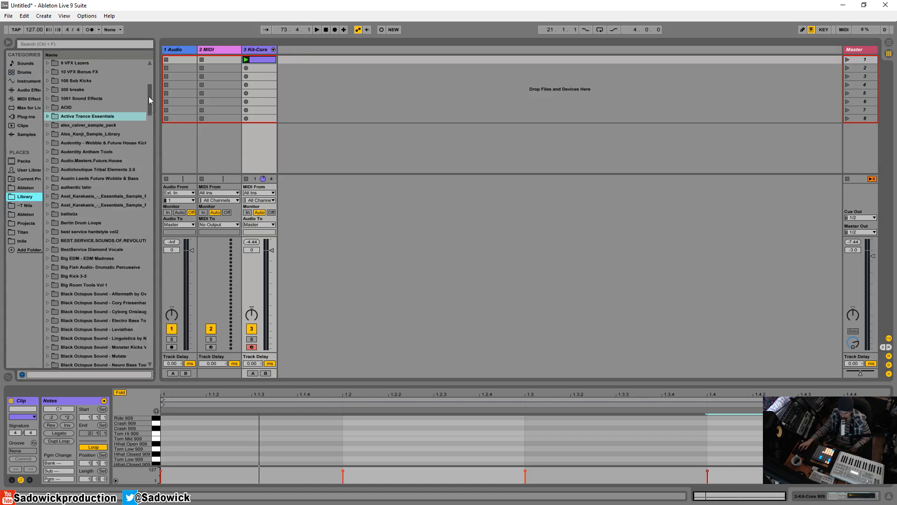
drag(151, 100, 141, 209)
scroll(80, 185, up, 3)
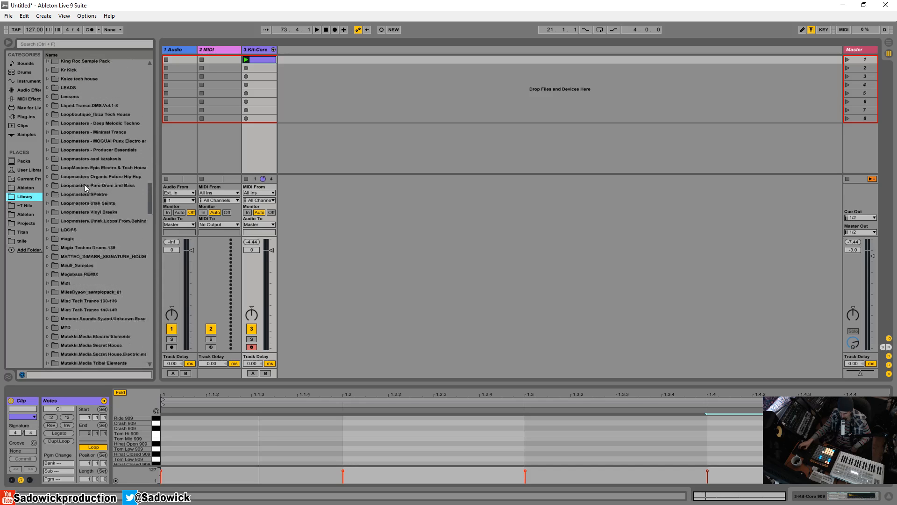
click(63, 194)
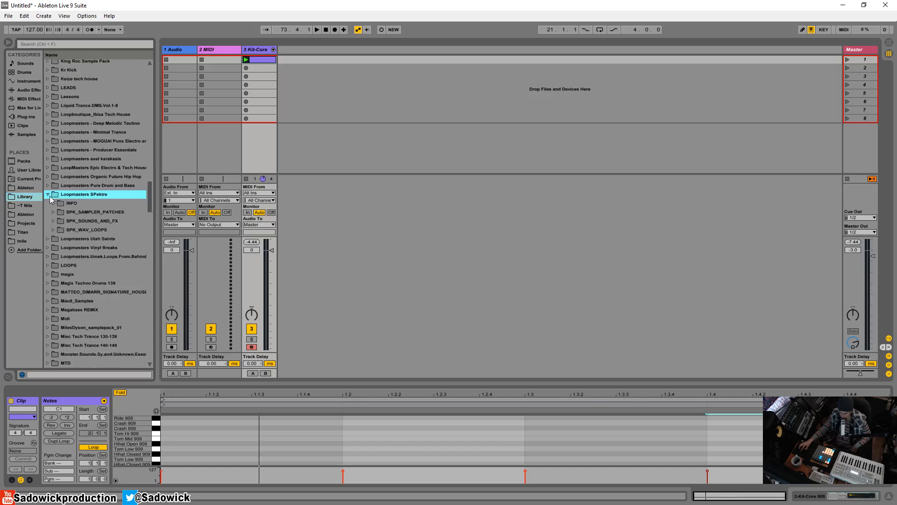
click(53, 230)
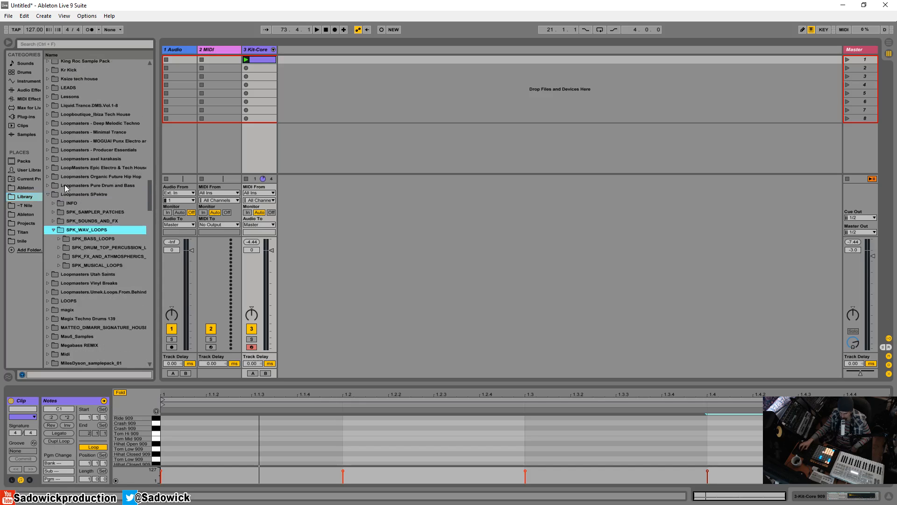
click(58, 239)
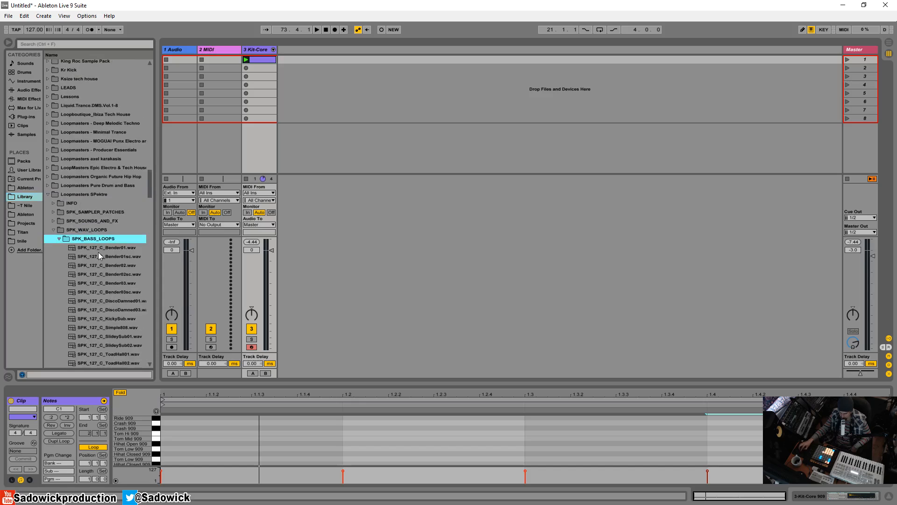
Step: Preview the SPK_127_G bass loops one after another, from DetunedBender01 through GiorgioBass01
scroll(100, 254, down, 6)
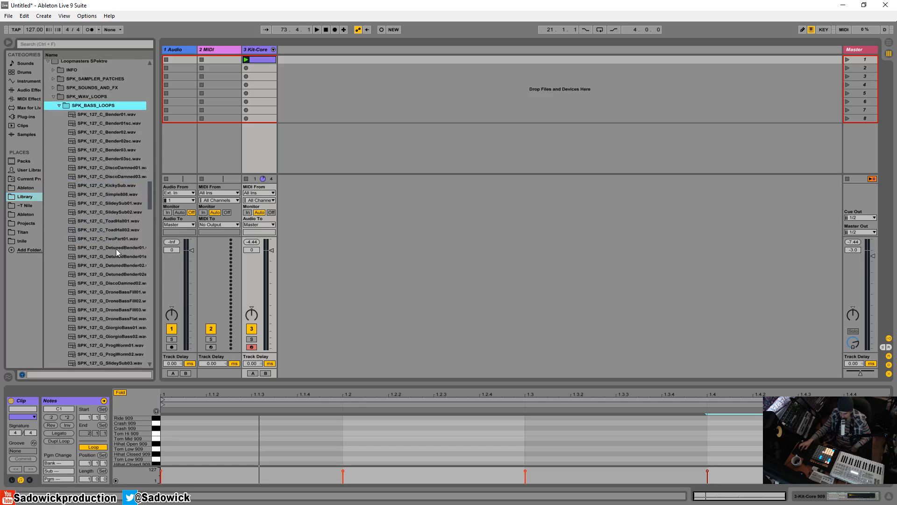
click(112, 247)
click(107, 255)
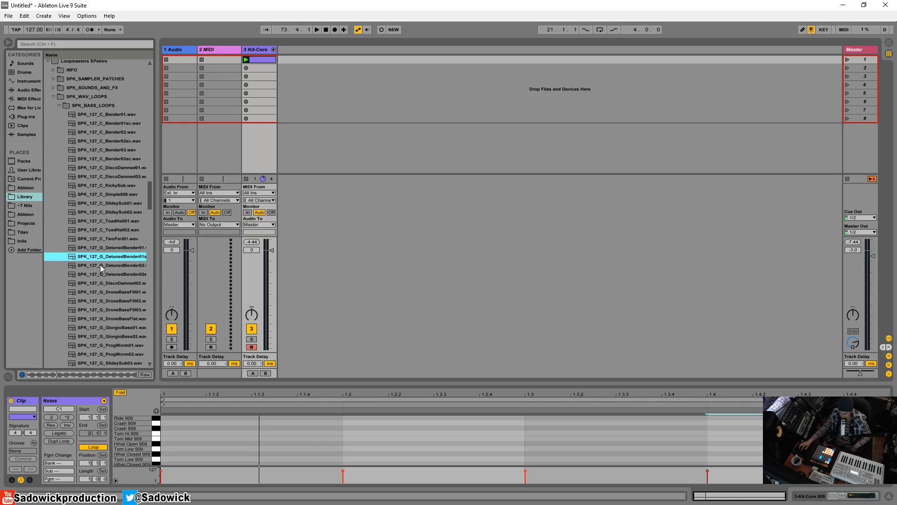
click(100, 264)
click(100, 273)
click(104, 283)
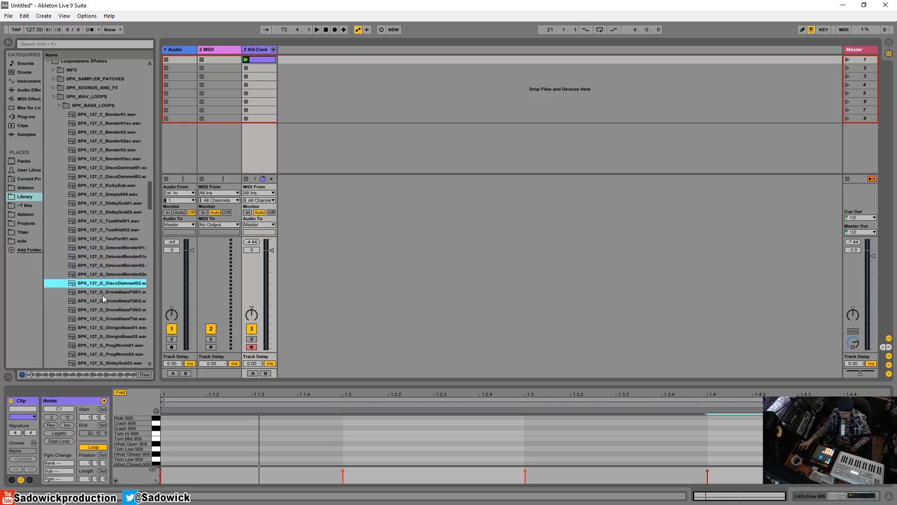
click(99, 292)
click(102, 300)
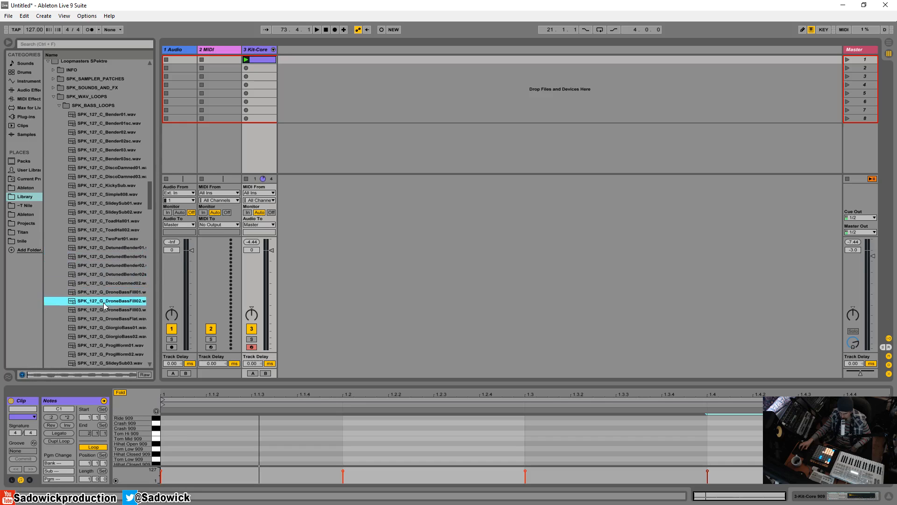
click(106, 309)
click(109, 318)
click(110, 327)
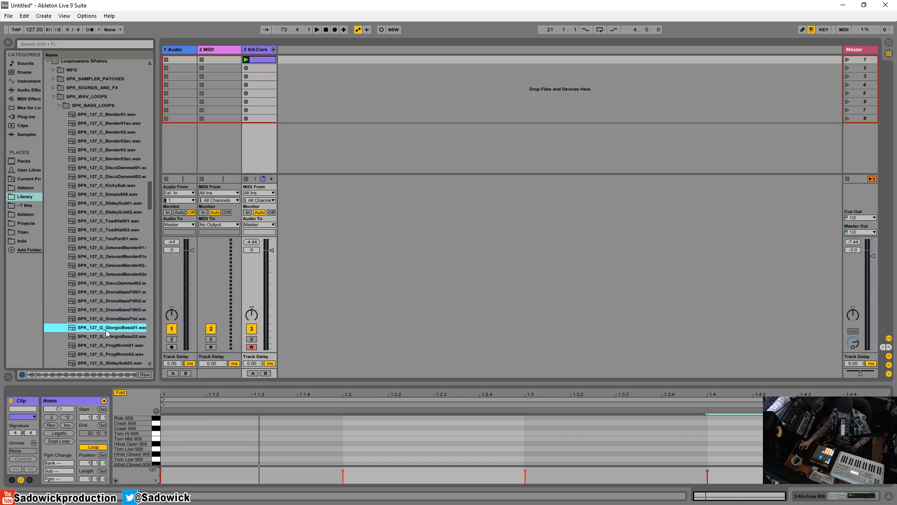
Step: Place SPK_127_G_GiorgioBass01.wav in the first slot of a new audio track and launch it alongside the kick clip
drag(99, 328, 195, 71)
drag(295, 60, 296, 61)
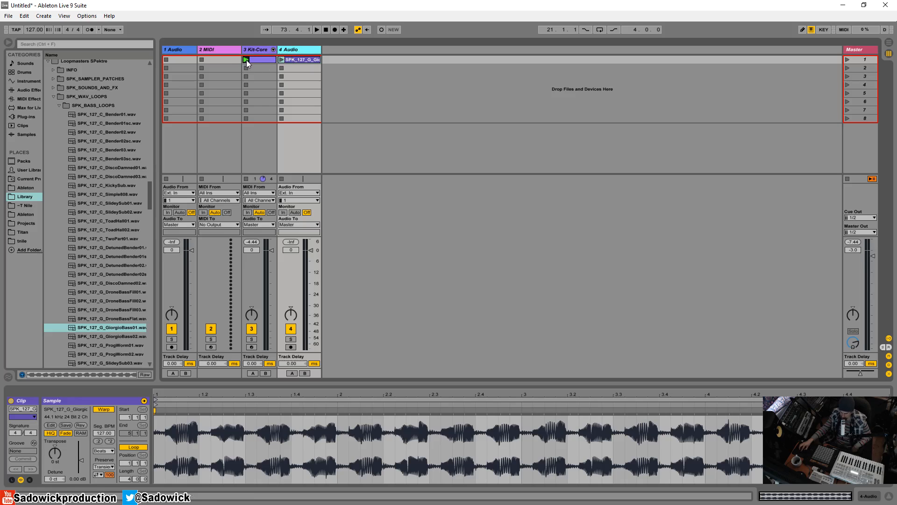
click(246, 60)
click(282, 62)
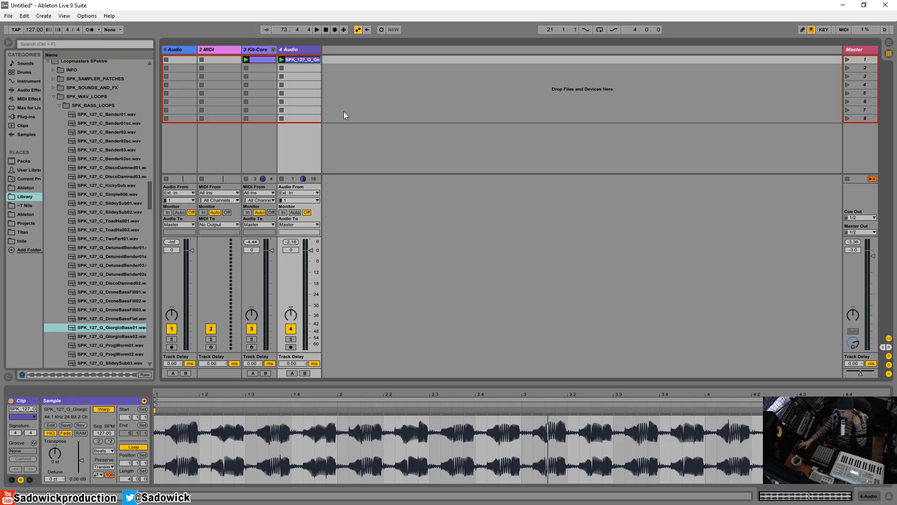
Step: Set the global launch quantization to 1 Bar and stop the bass clip on track 4
click(114, 29)
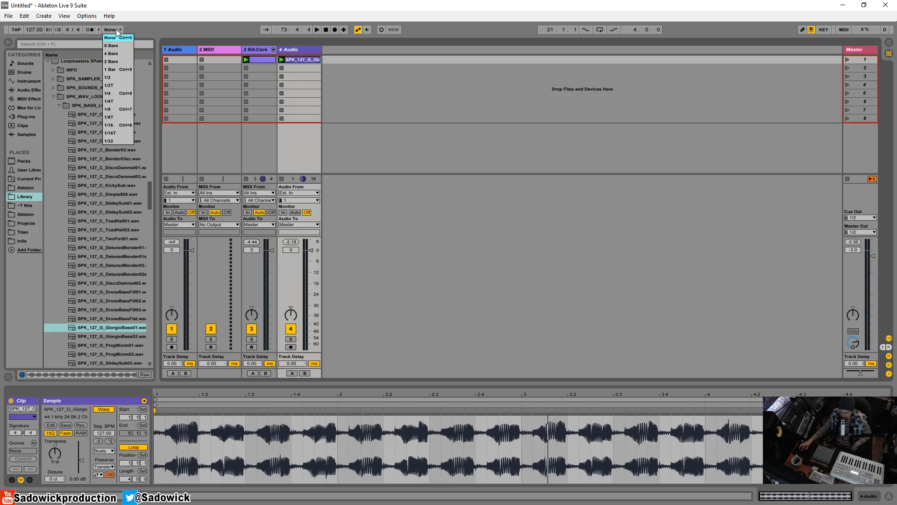
click(116, 70)
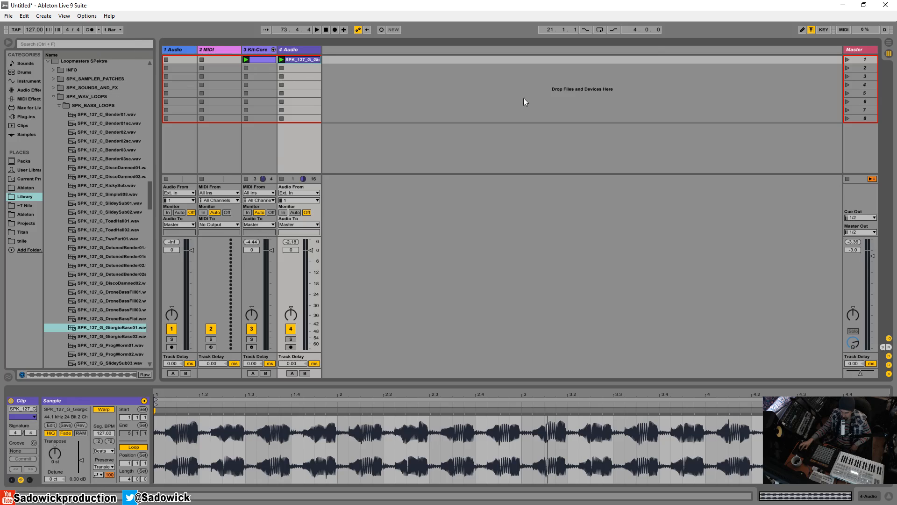
click(282, 179)
Step: Open the kick clip on the Kit-Core track and enlarge its note editor to examine the kick pattern, then shrink it again
click(245, 60)
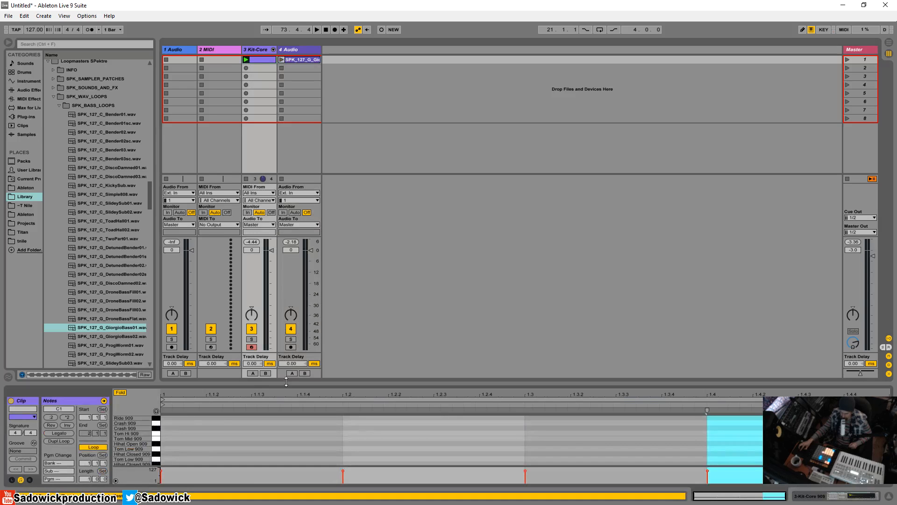
drag(212, 382, 211, 274)
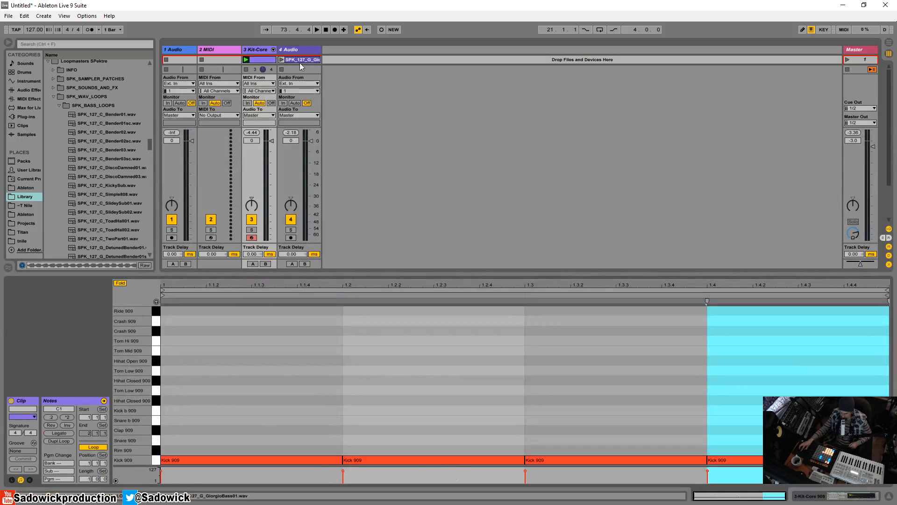
drag(334, 275, 313, 358)
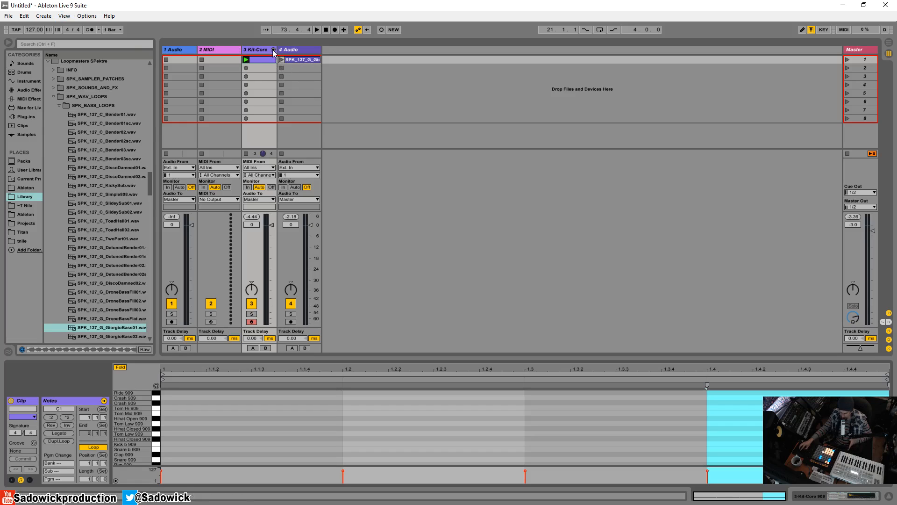
Step: Launch the kick clip followed by the bass clip, and lower the bass track's volume to -4.4 dB
click(246, 60)
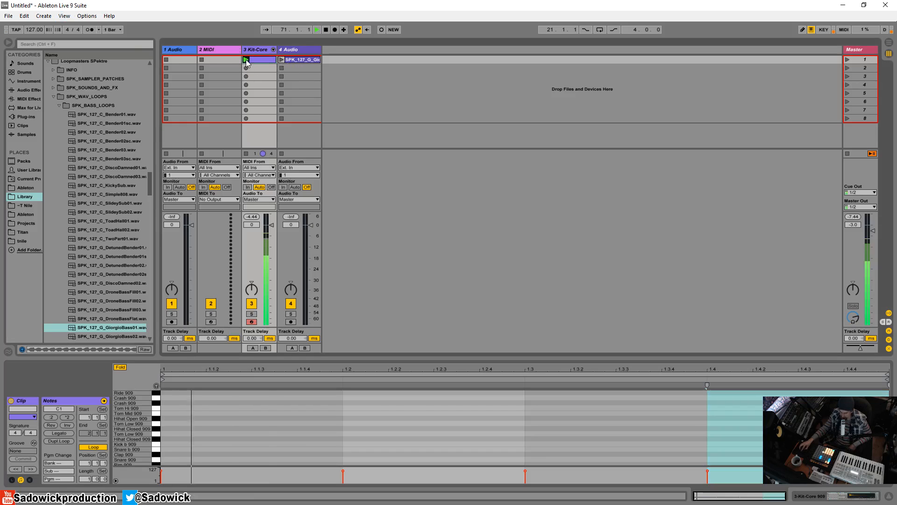
click(282, 60)
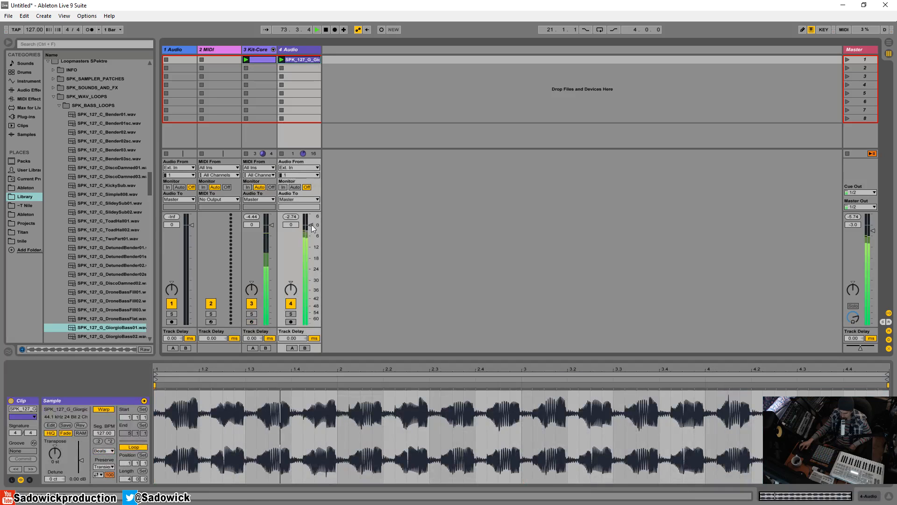
drag(311, 225, 311, 233)
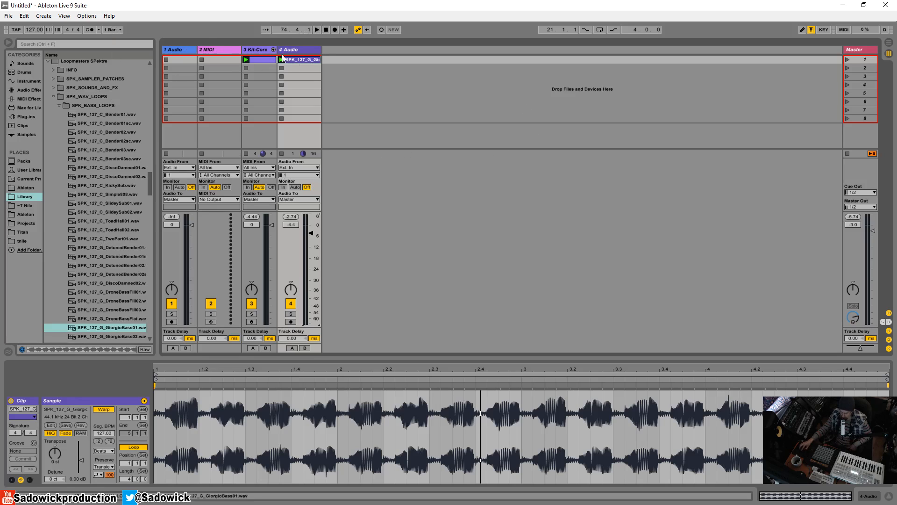
Step: Examine the kick clip's notes and the device chains of the Kit-Core and bass tracks
click(262, 60)
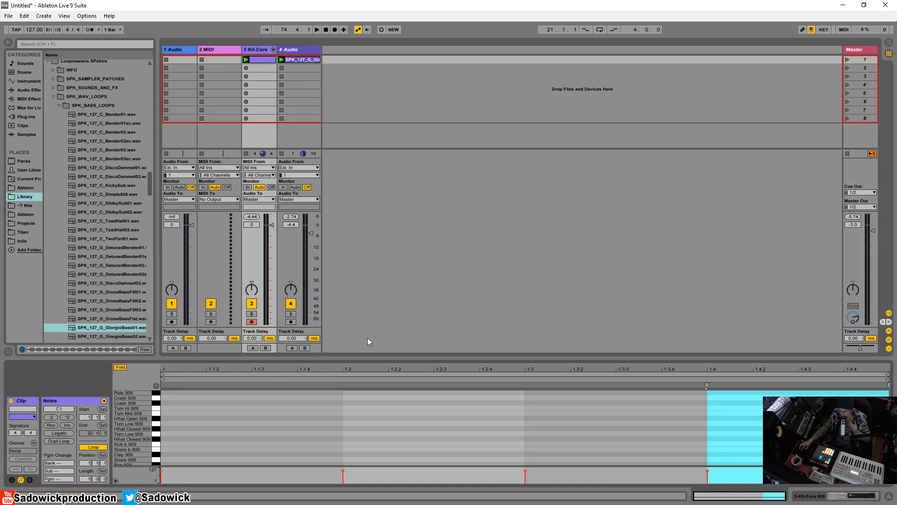
key(shift+Tab)
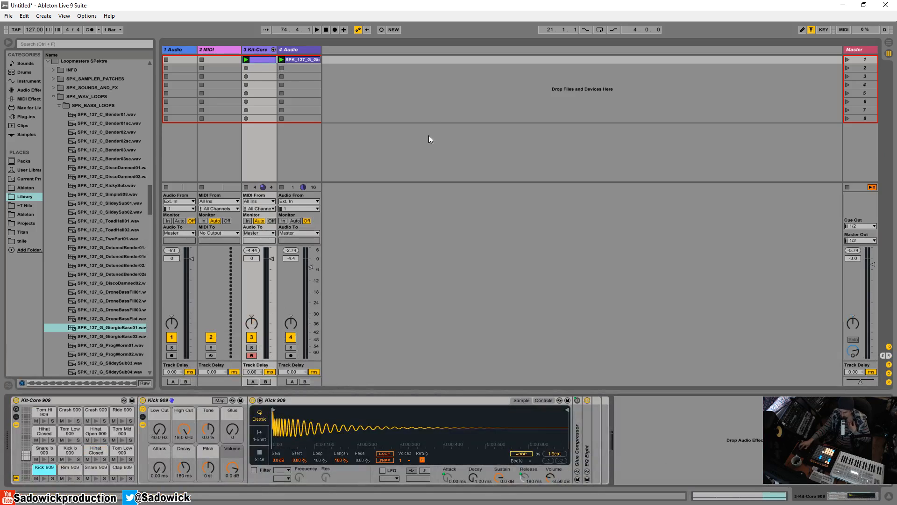
click(296, 60)
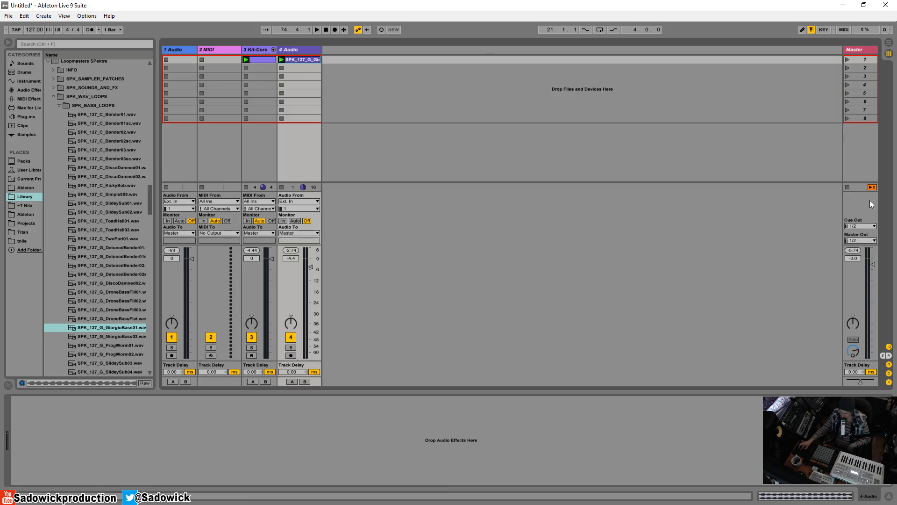
Step: Launch scene 1 to play the kick and bass clips together, and stop playback
click(848, 188)
click(847, 60)
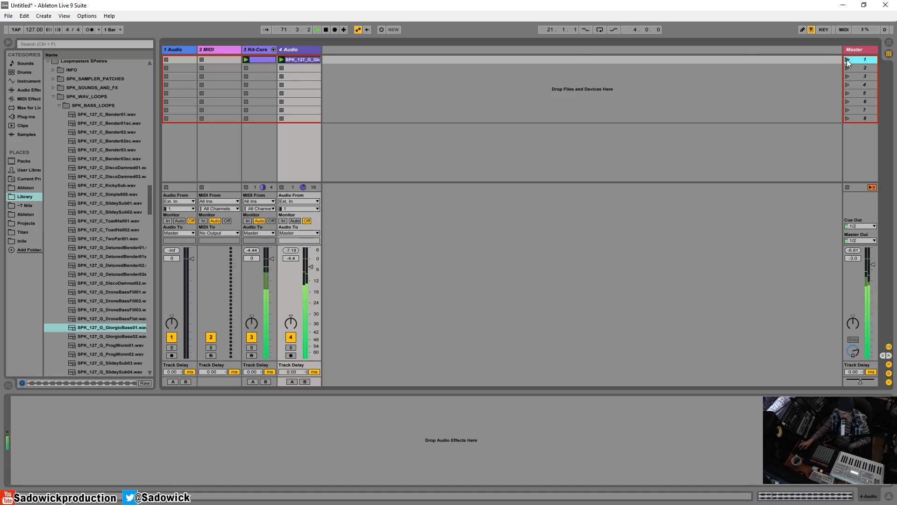
click(530, 96)
key(space)
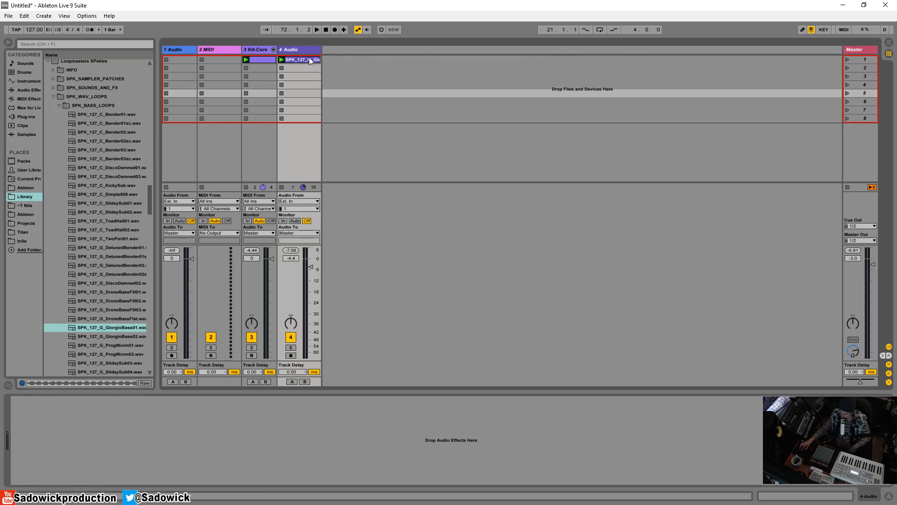
Step: Insert a new audio track after the bass track
right_click(335, 59)
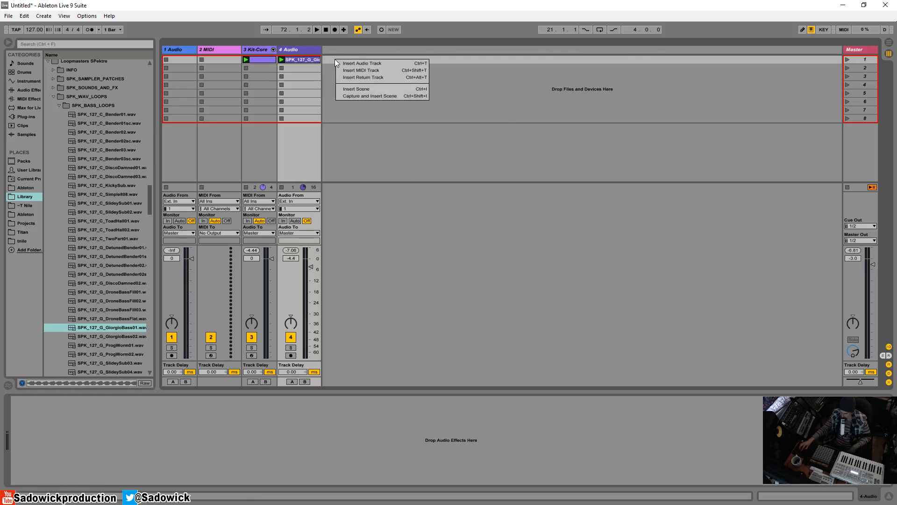
click(376, 64)
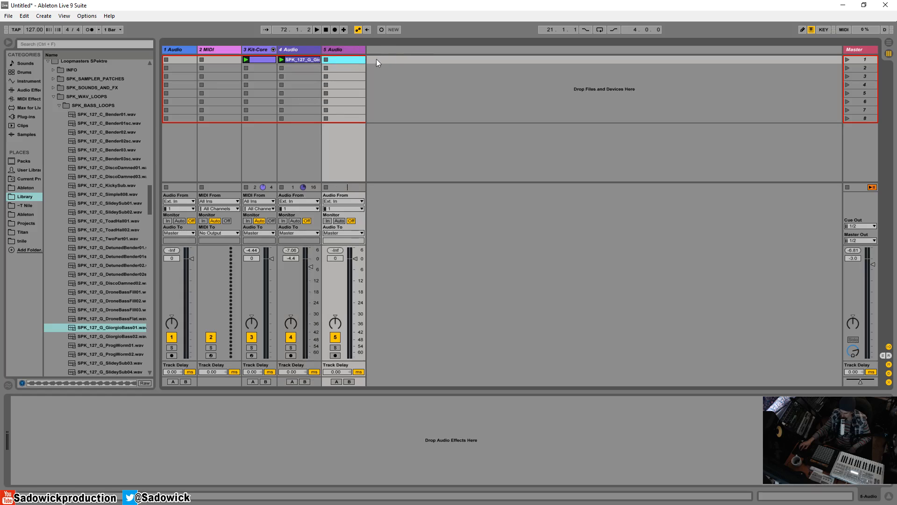
right_click(396, 53)
key(Escape)
Step: Place SPK_127_G_AfroBlip02.wav from the SPK_DRUM_TOP_PERCUSSION_LOOPS folder in the first slot of track 5
click(60, 105)
click(61, 114)
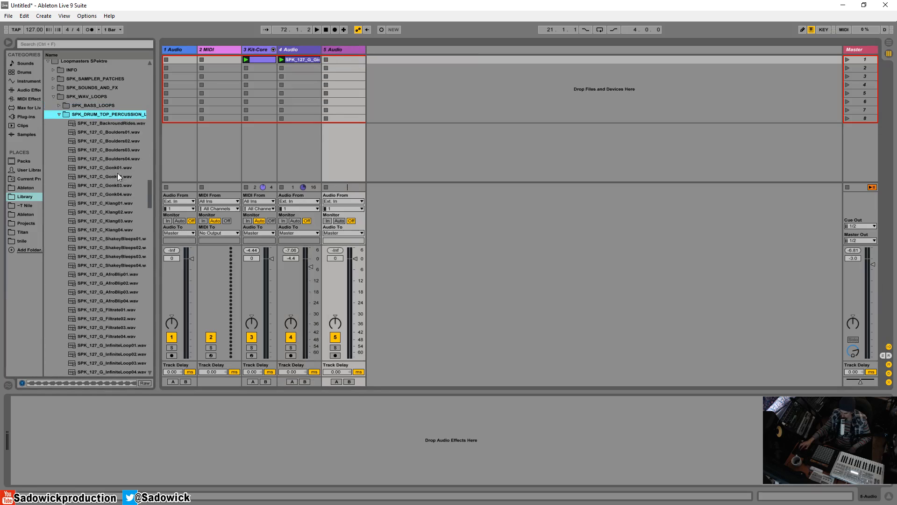
scroll(117, 177, down, 2)
click(109, 238)
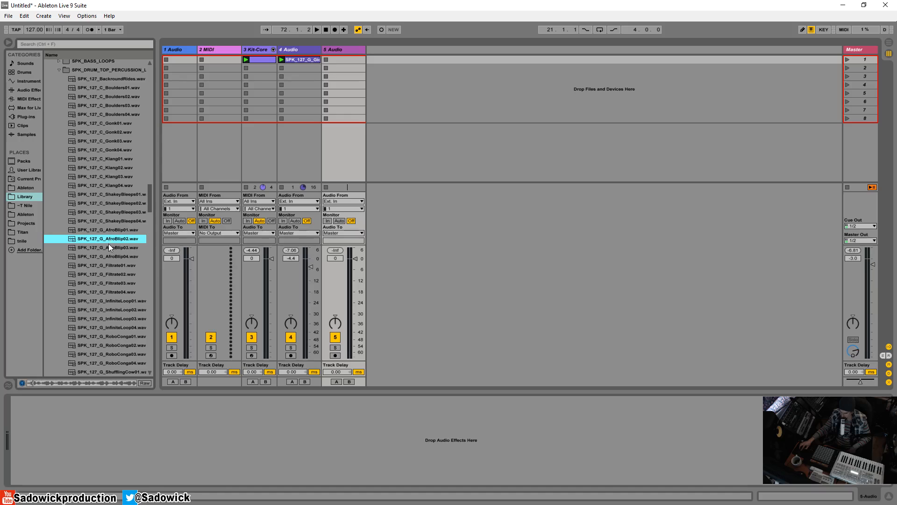
drag(99, 239, 324, 60)
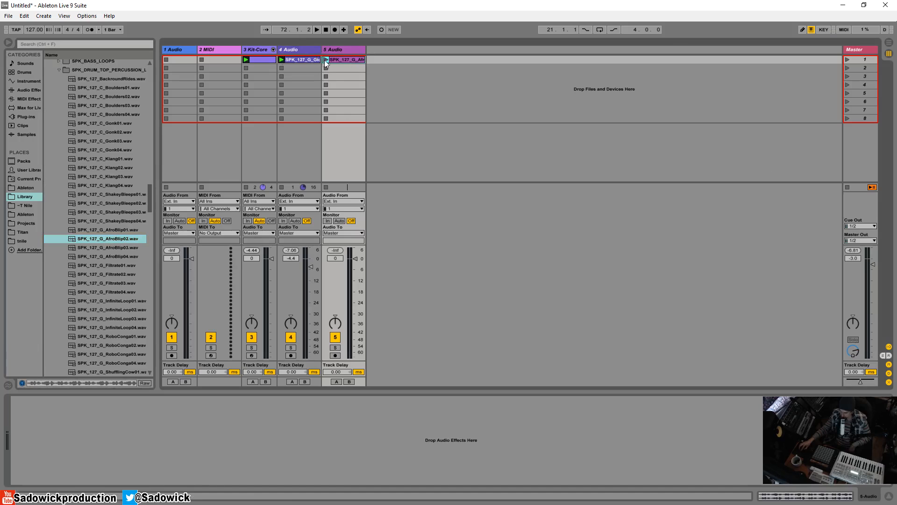
Step: Launch the AfroBlip02 clip, lower track 5's volume to -6.7 dB and open the clip's sample view
click(326, 59)
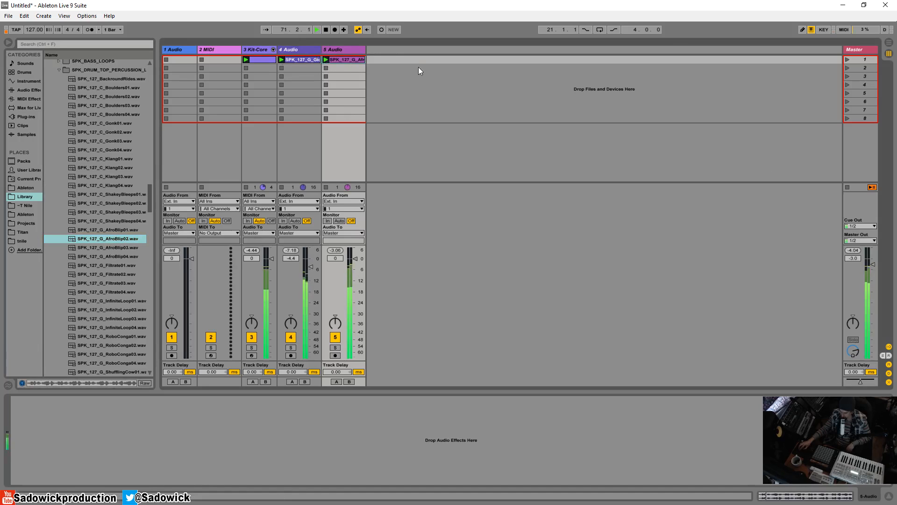
drag(355, 259, 355, 270)
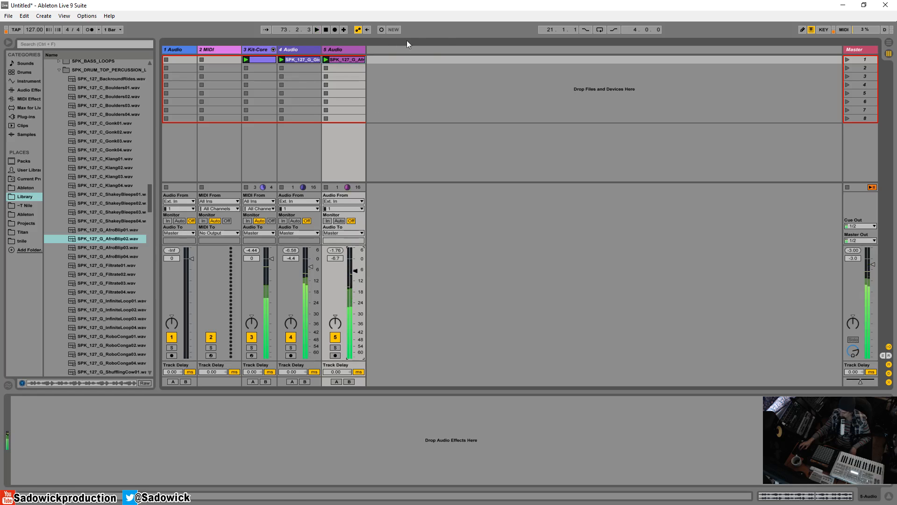
click(340, 60)
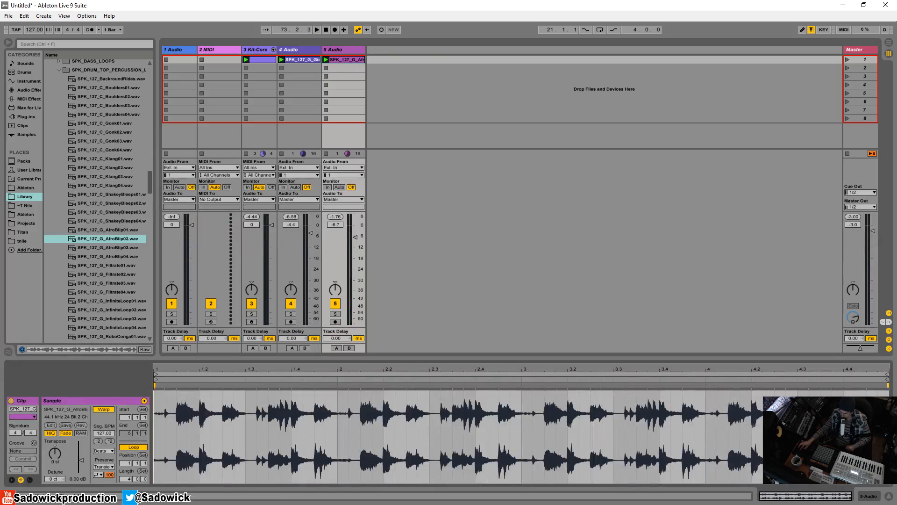
Step: Add Auto Filter and Ping Pong Delay to track 5 and lower the filter frequency to about 1.22 kHz
key(shift+Tab)
click(24, 91)
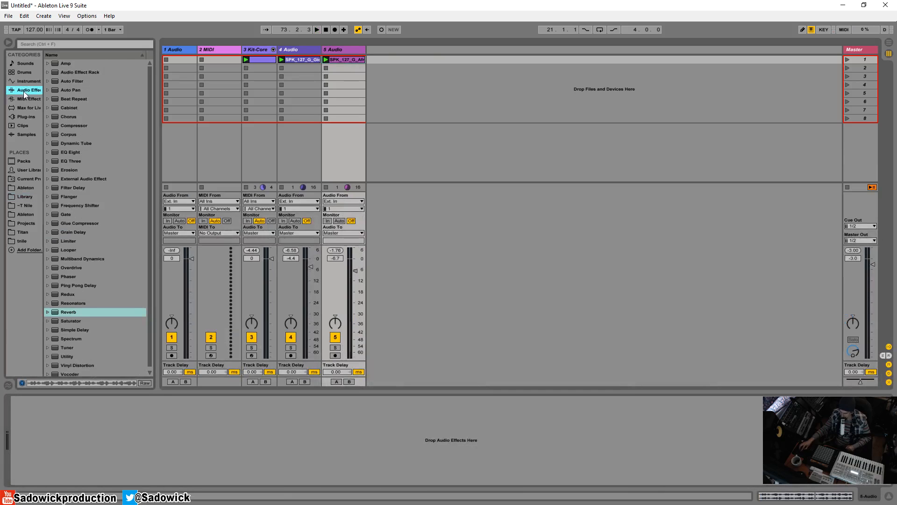
drag(74, 82, 105, 411)
drag(75, 285, 259, 442)
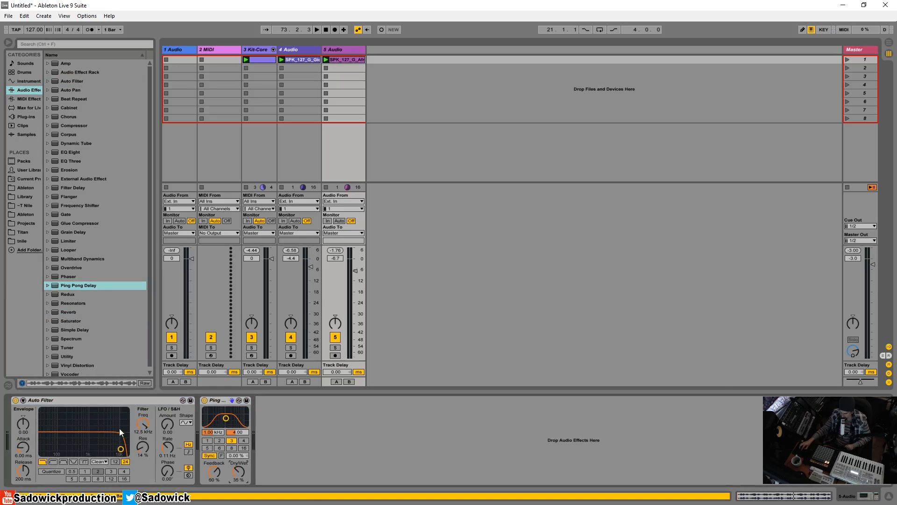
mouse_move(142, 429)
mouse_down()
mouse_move(141, 453)
mouse_move(142, 444)
mouse_up()
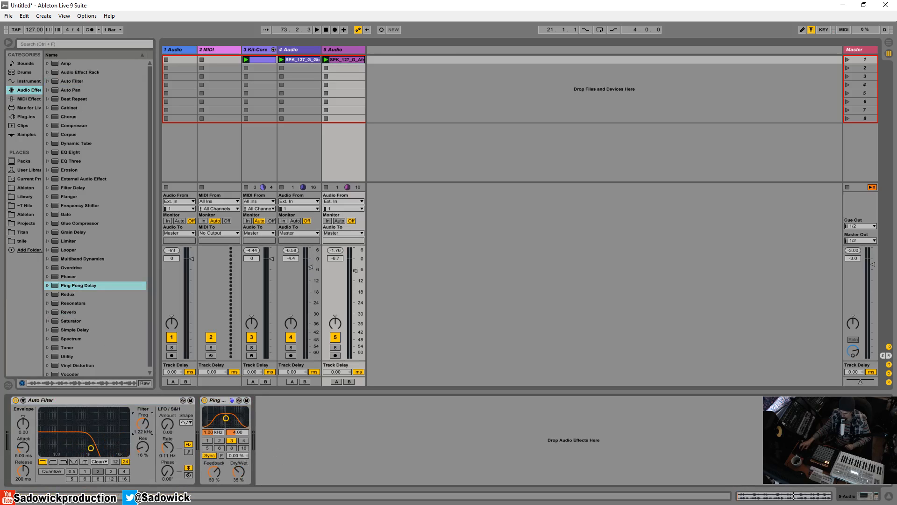
Step: Show the envelope settings of the AfroBlip02 clip and compare them with the automation lanes in Arrangement View
double_click(346, 59)
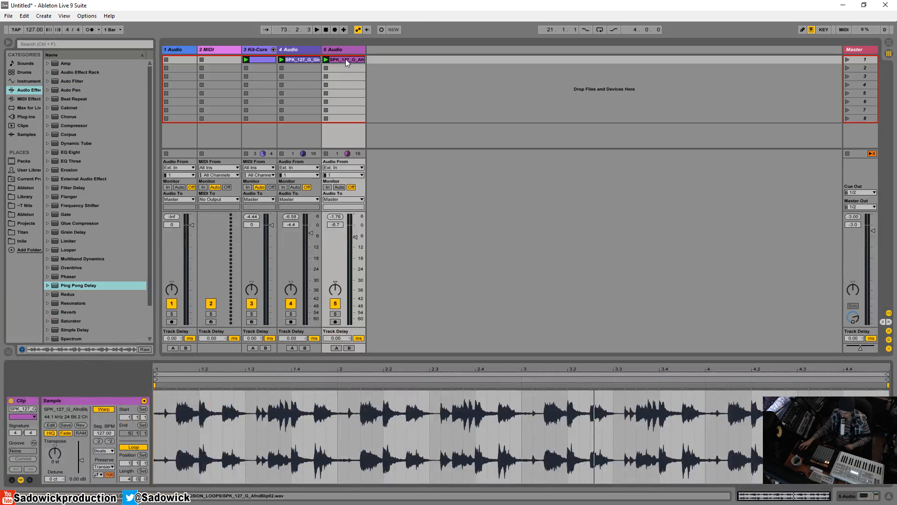
click(30, 480)
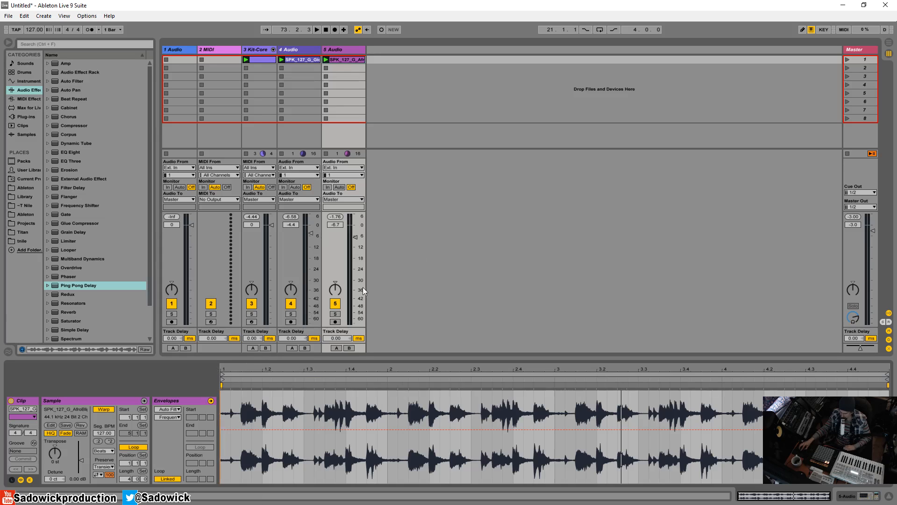
key(Tab)
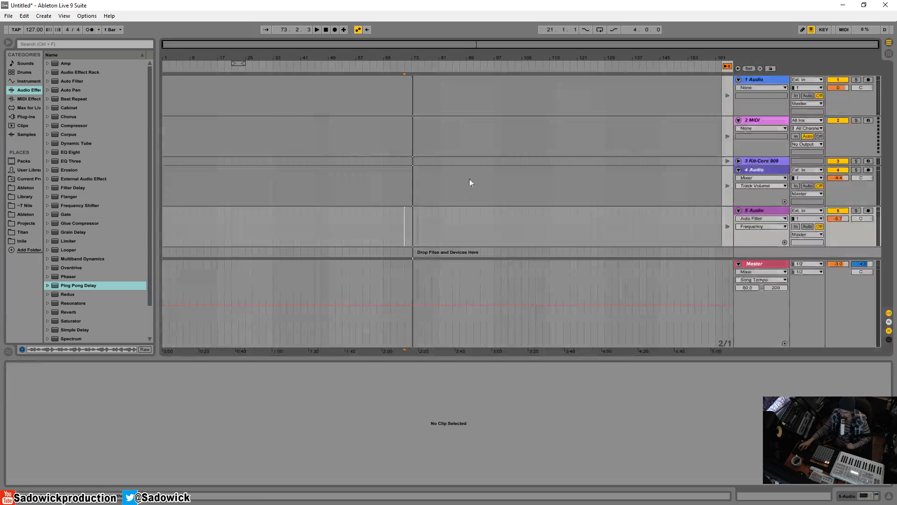
key(Tab)
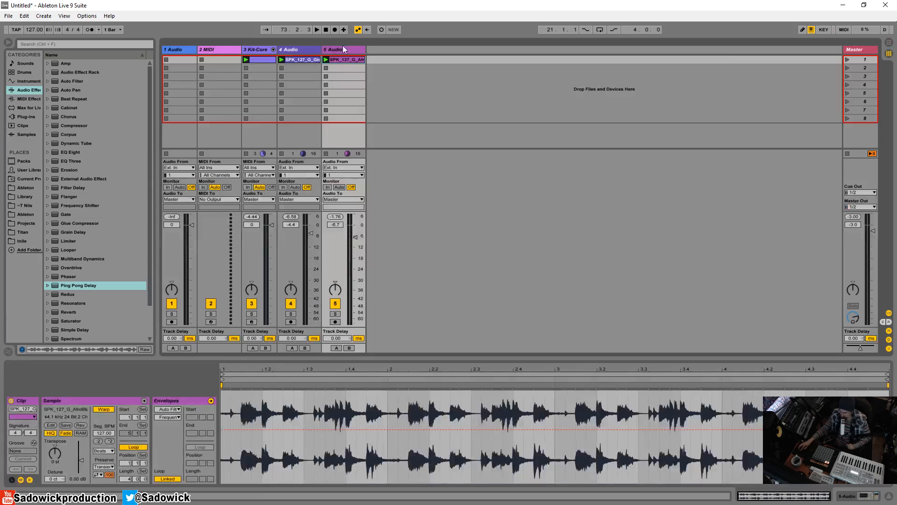
Step: Examine which devices and parameters are available for the AfroBlip02 clip's envelope
click(169, 409)
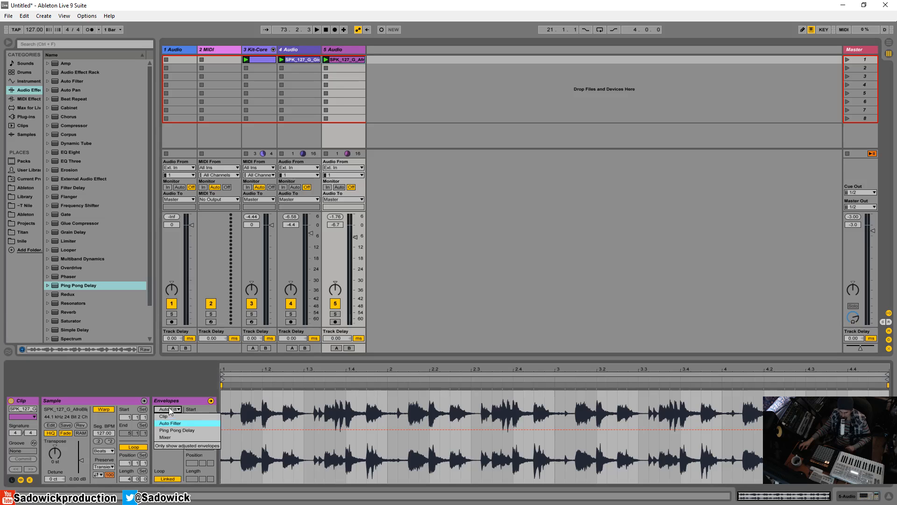
click(170, 409)
click(167, 417)
click(167, 416)
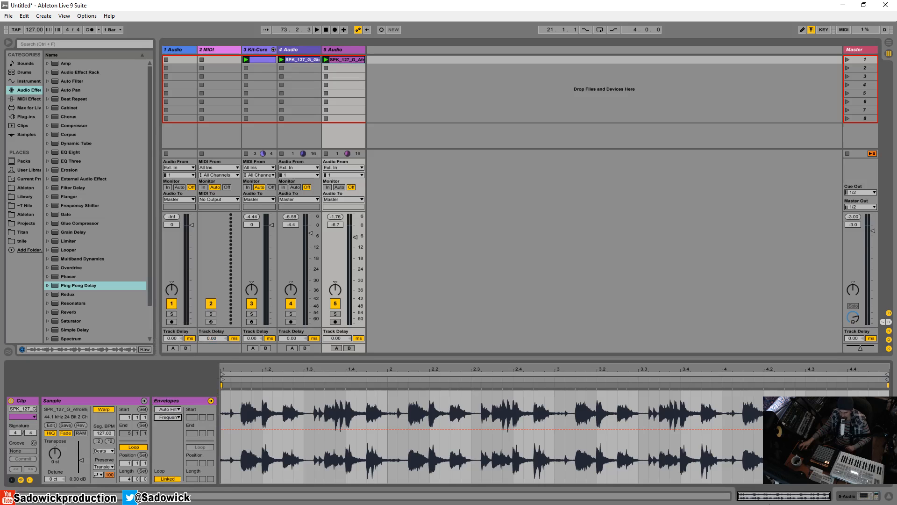
Step: Set track 5's Auto Filter frequency to about 1.16 kHz and show that parameter's automation in the clip
click(842, 498)
mouse_move(142, 423)
mouse_down()
mouse_move(142, 407)
mouse_move(142, 439)
mouse_up()
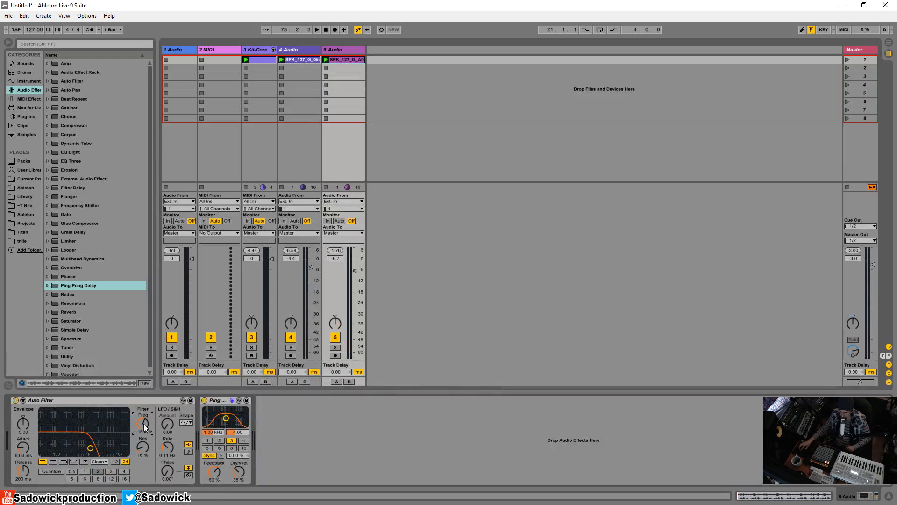
right_click(142, 422)
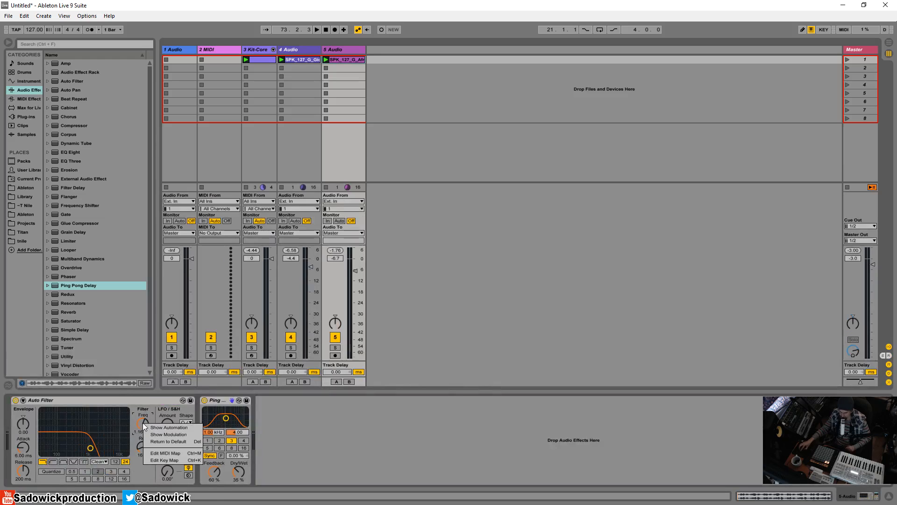
click(175, 427)
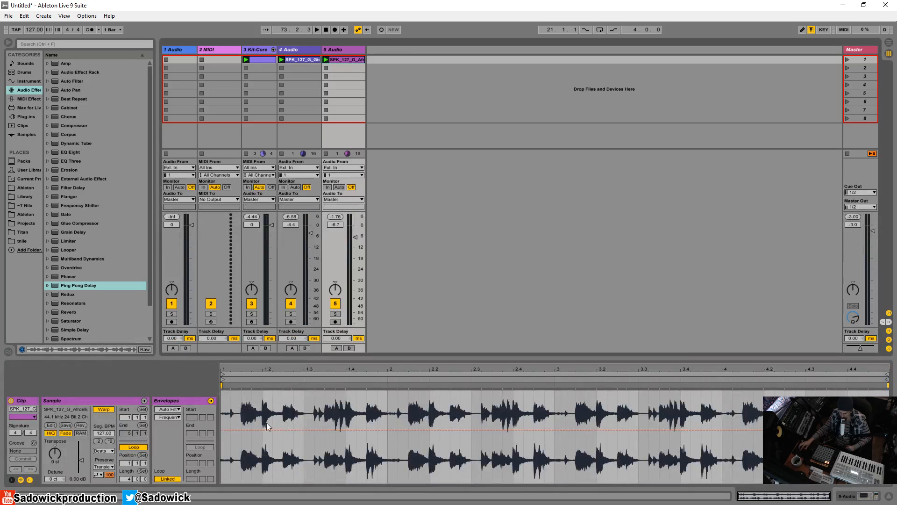
Step: Draw a rising and falling Auto Filter frequency envelope across the AfroBlip02 clip, then solo track 5 and launch the clip
key(b)
mouse_move(229, 424)
mouse_down()
mouse_move(355, 449)
mouse_move(536, 434)
mouse_move(730, 450)
mouse_move(864, 435)
mouse_up()
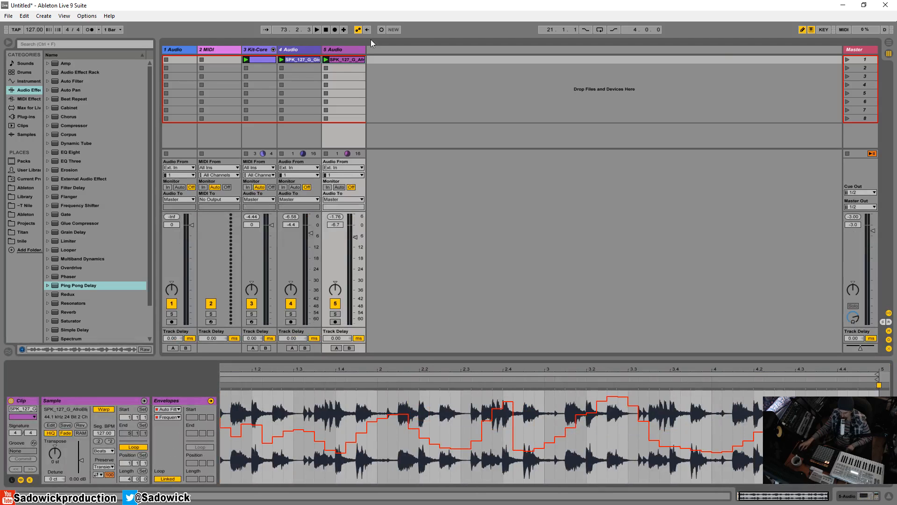
click(335, 314)
click(326, 60)
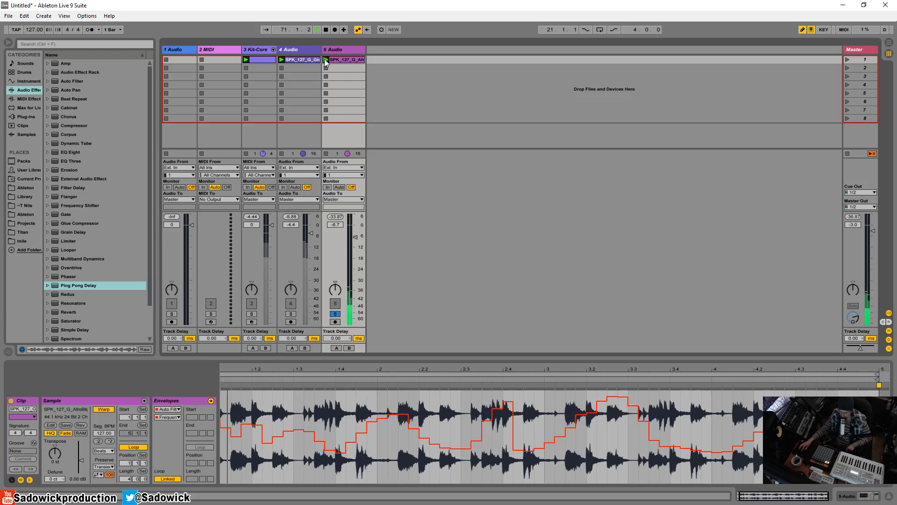
Step: Raise the resonance of track 5's Auto Filter to 64 % during playback, then stop playback
key(shift+Tab)
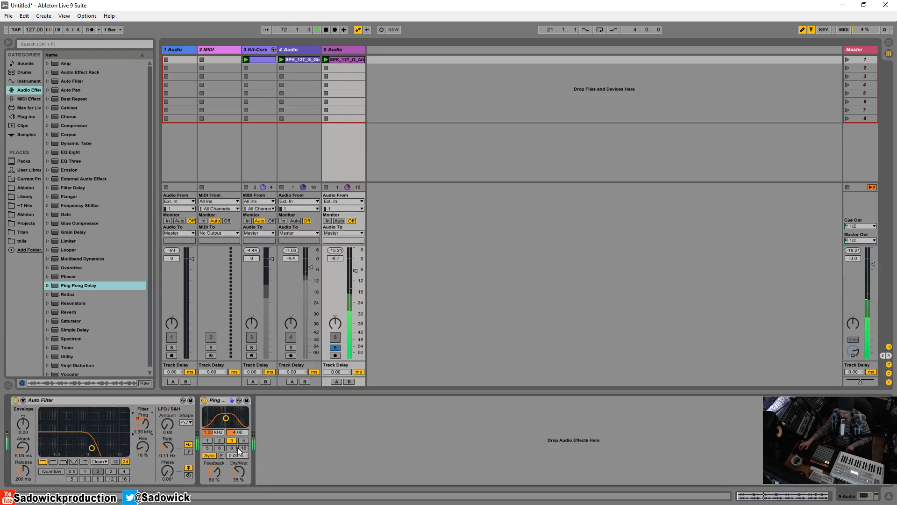
drag(143, 448, 143, 415)
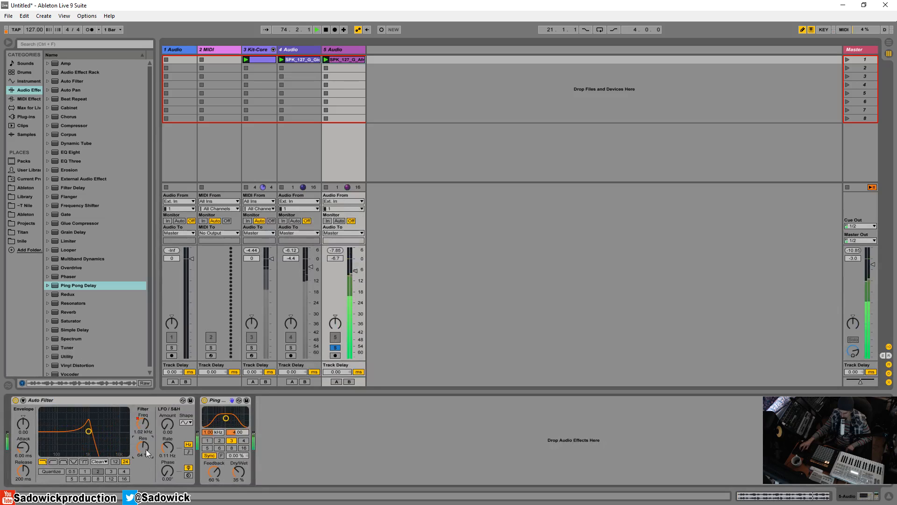
key(space)
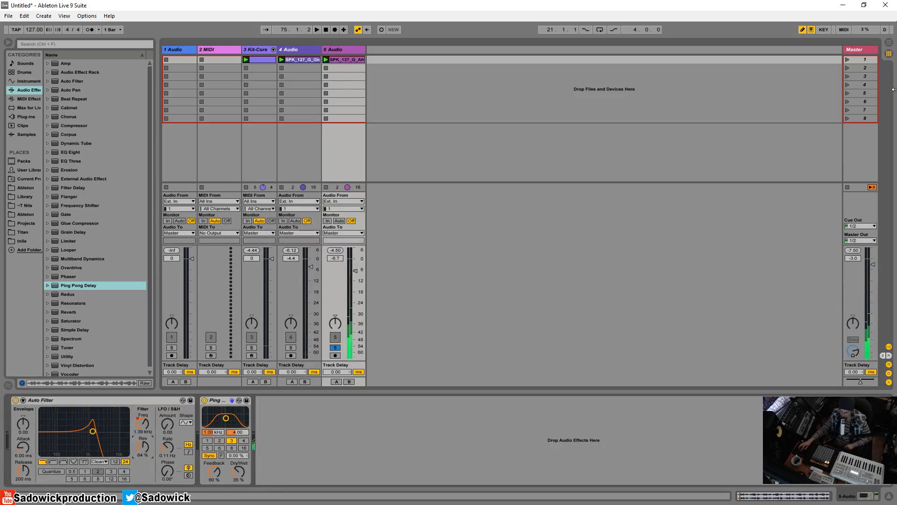
Step: Duplicate scene 1 together with its kick, bass and percussion clips
click(865, 61)
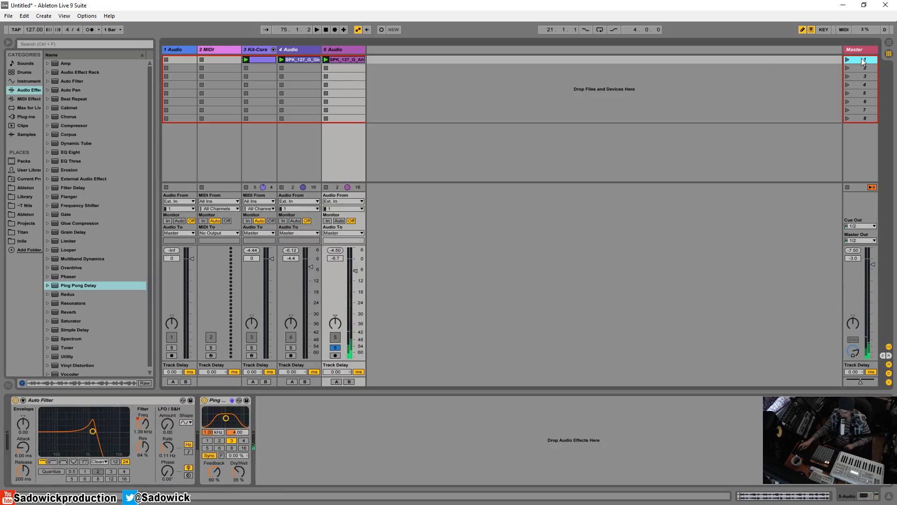
right_click(863, 61)
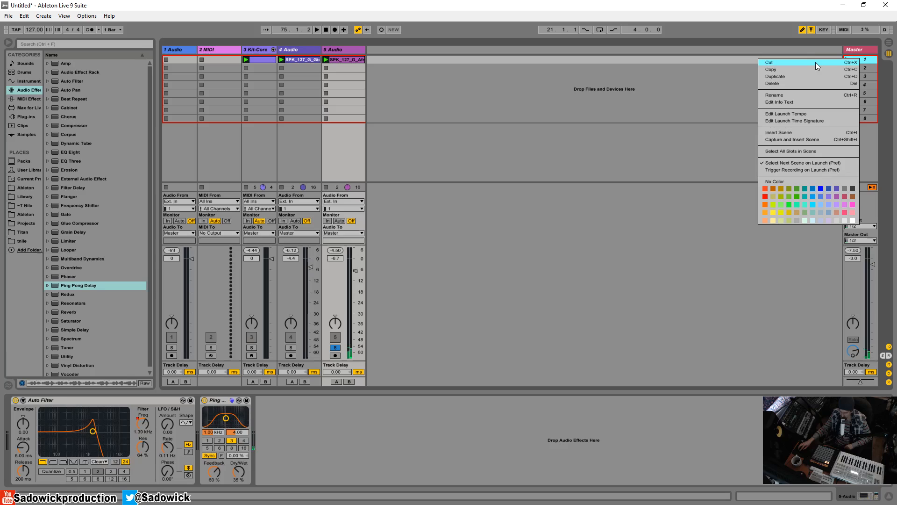
click(795, 77)
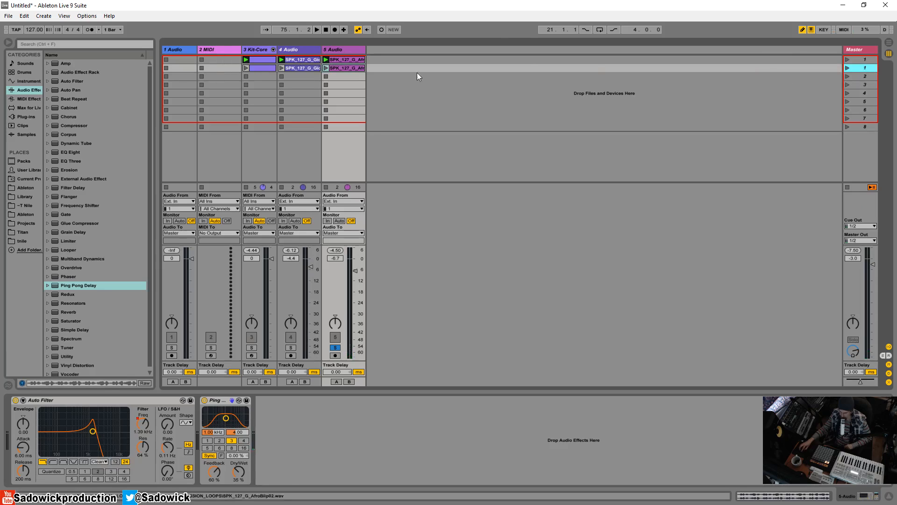
Step: Draw a new stepped Auto Filter frequency envelope across the duplicated AfroBlip02 clip
click(345, 68)
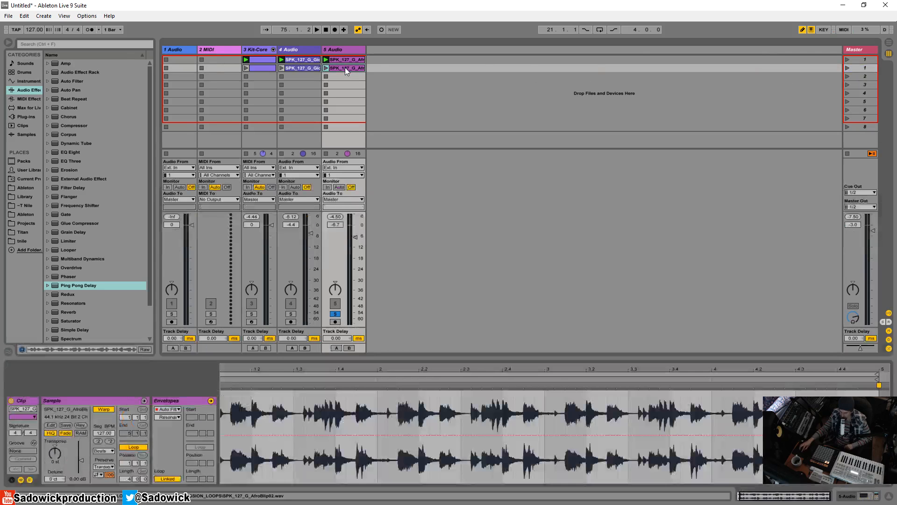
click(173, 417)
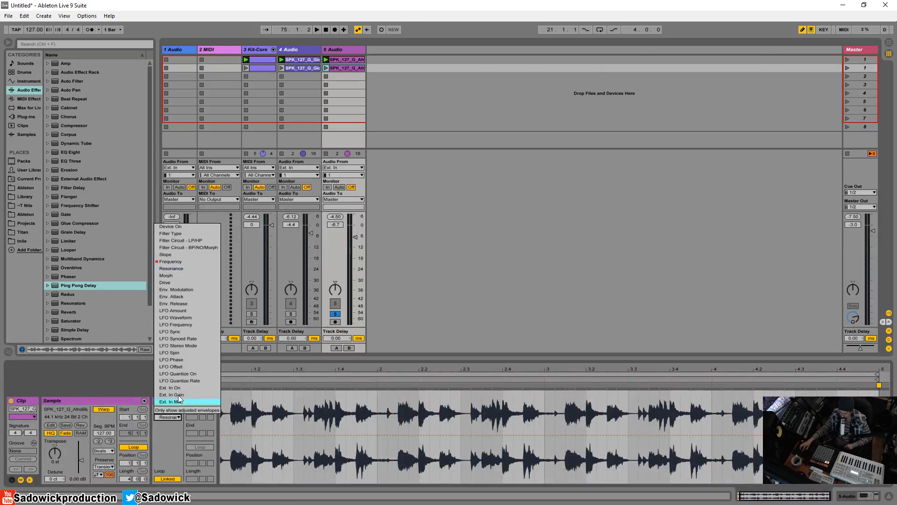
click(172, 261)
mouse_move(234, 426)
mouse_down()
mouse_move(390, 458)
mouse_move(403, 423)
mouse_move(513, 417)
mouse_move(554, 450)
mouse_move(545, 444)
mouse_move(634, 456)
mouse_move(760, 437)
mouse_move(830, 449)
mouse_up()
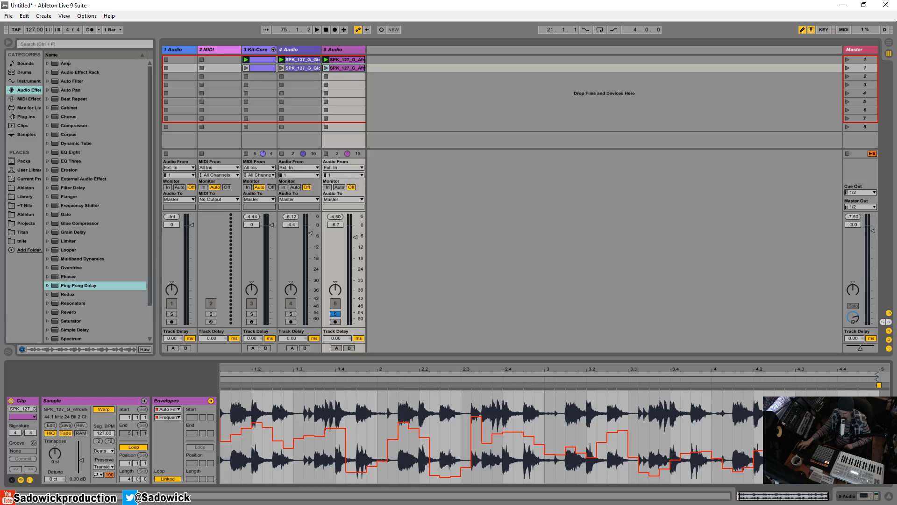
Step: Launch the duplicated AfroBlip02 clip and redraw the second half of its Auto Filter frequency envelope with more peaks
click(327, 68)
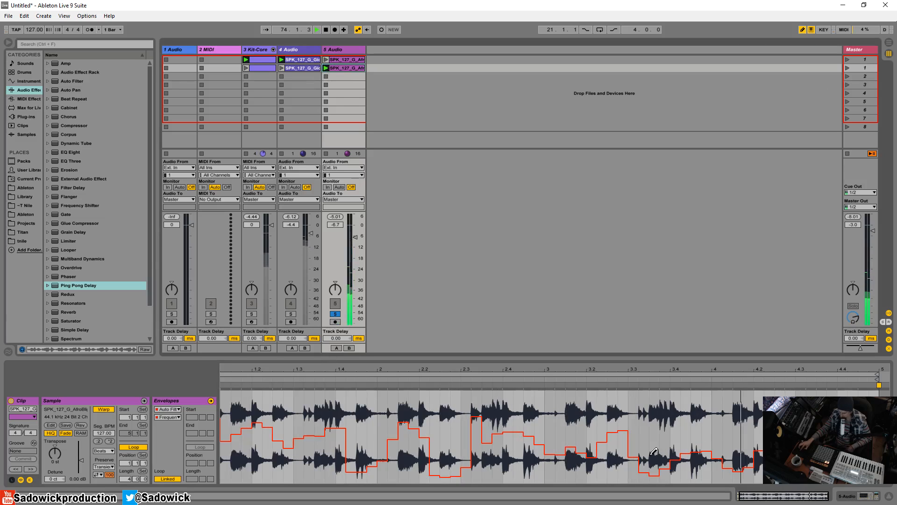
drag(634, 461, 748, 460)
mouse_move(600, 457)
mouse_down()
mouse_move(570, 449)
mouse_move(645, 435)
mouse_move(607, 428)
mouse_move(764, 436)
mouse_up()
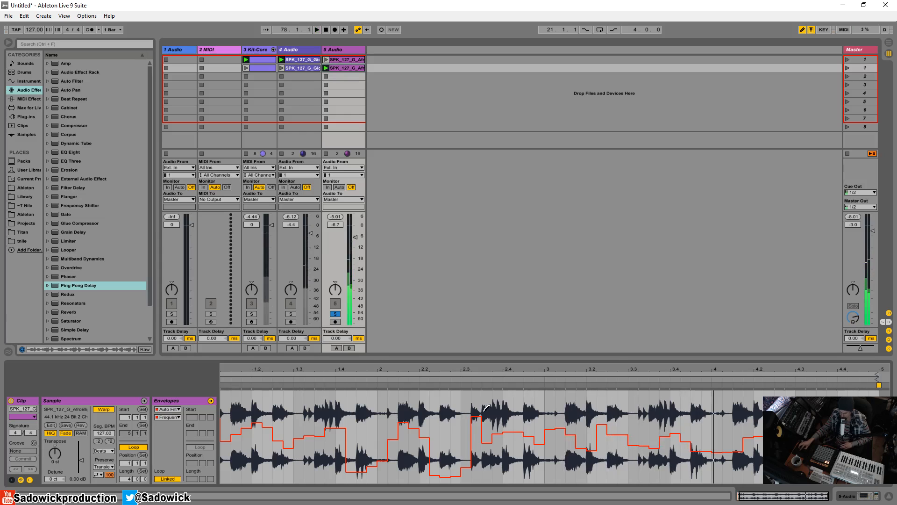
Step: Compare the two filter envelopes on track 5's devices by launching the first scene, then the duplicated AfroBlip02 clip
click(864, 497)
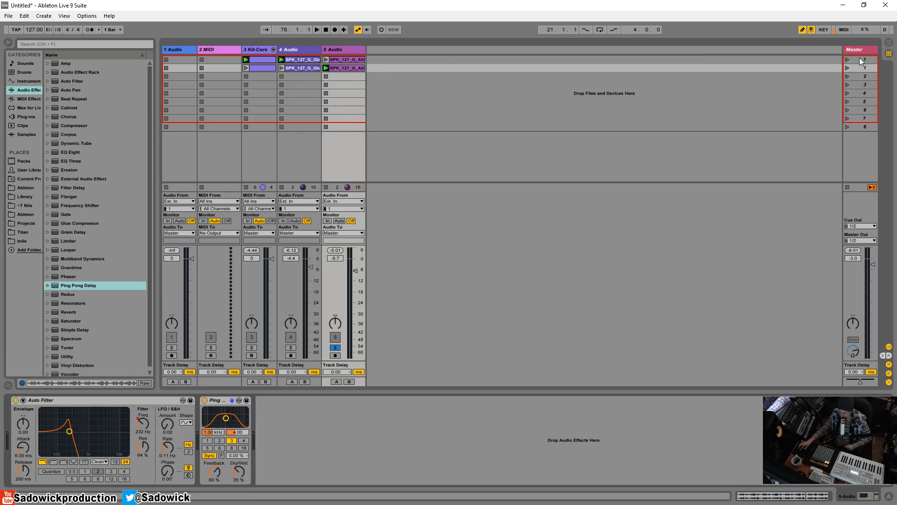
click(848, 60)
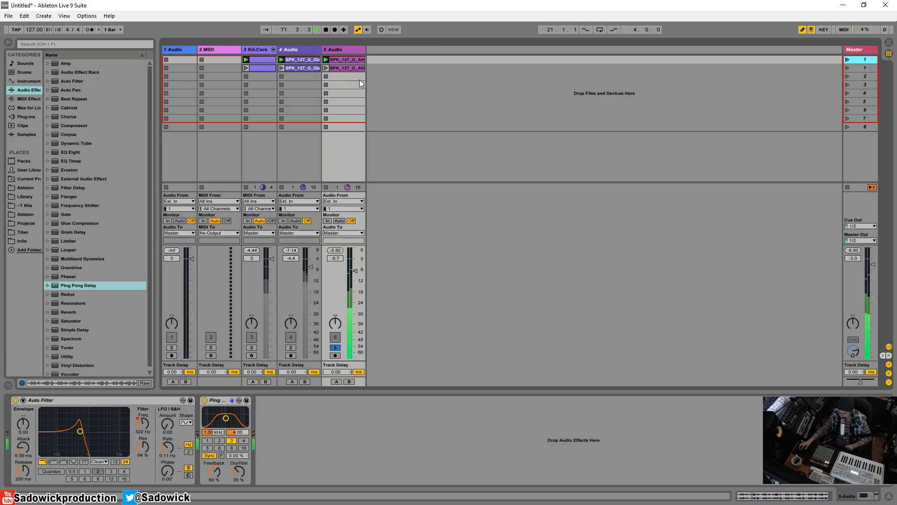
click(327, 68)
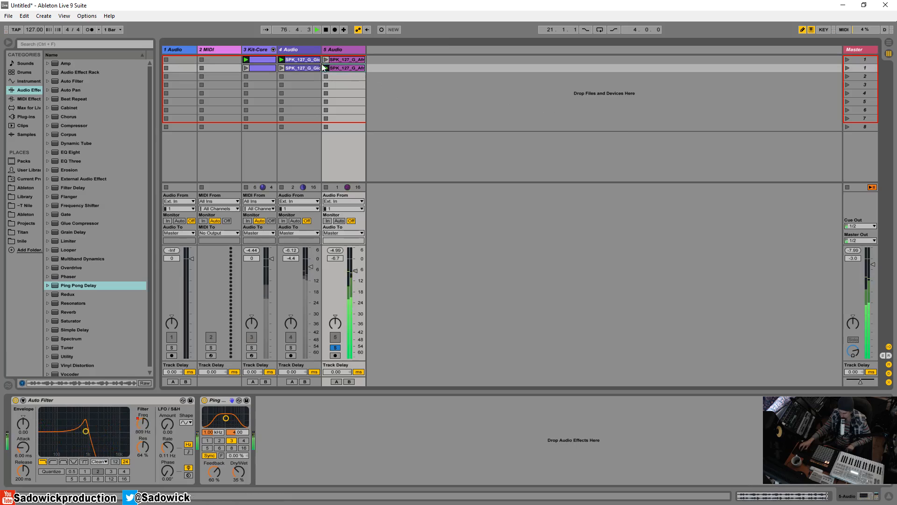
Step: Move the duplicated scene below scene 3 and add SPK_127_G_Filtrate03.wav to it on a new audio track
drag(852, 65, 858, 91)
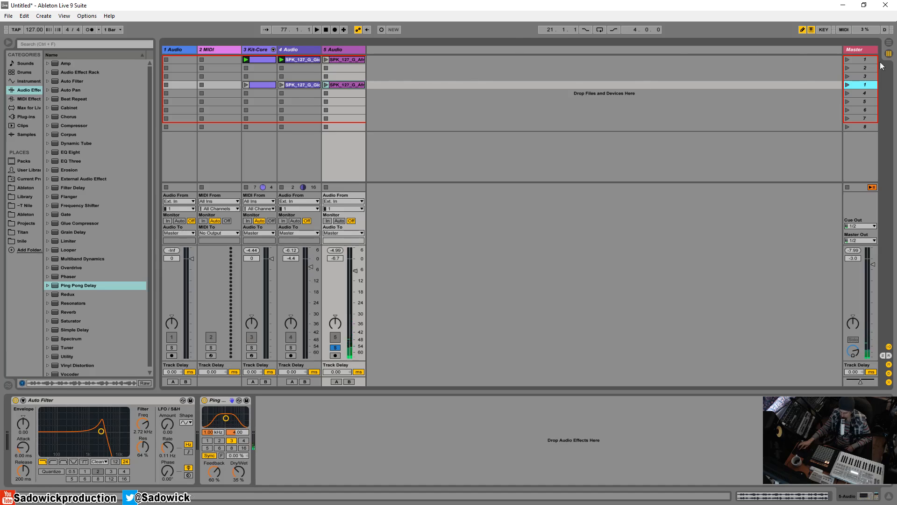
click(24, 196)
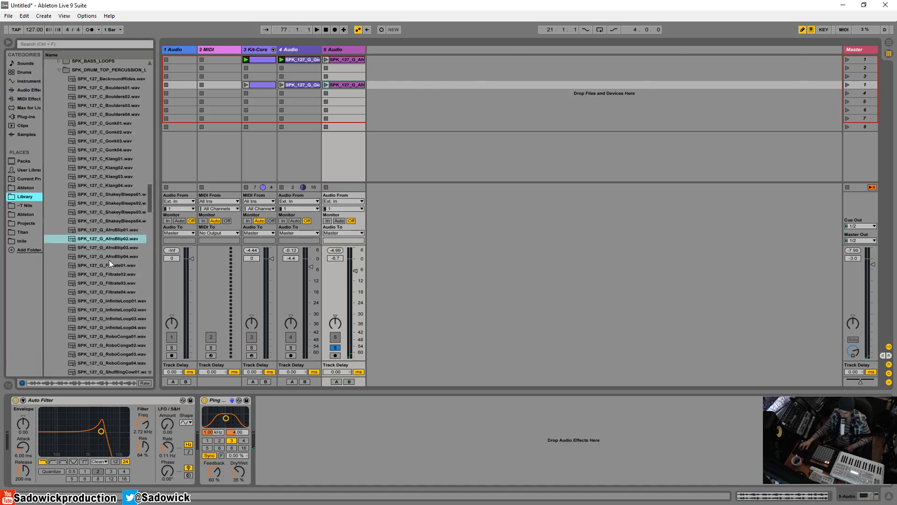
scroll(105, 285, down, 3)
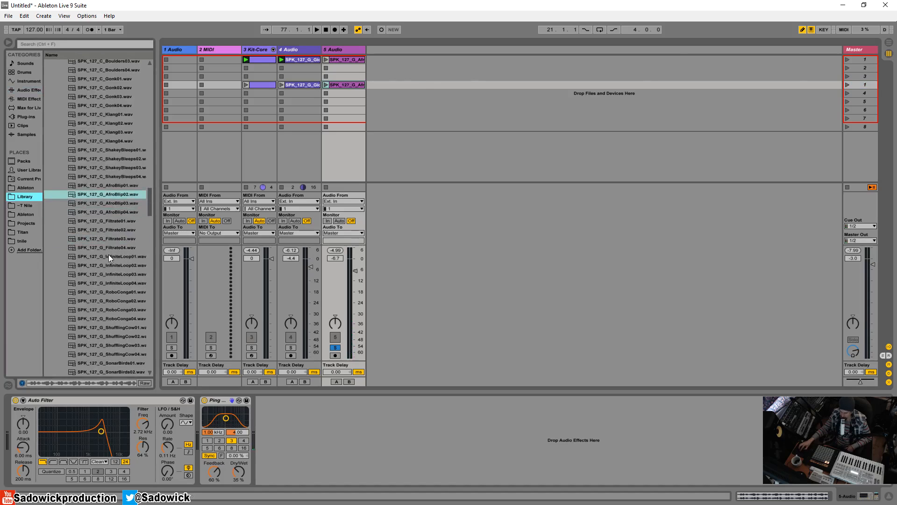
scroll(108, 254, down, 3)
click(92, 197)
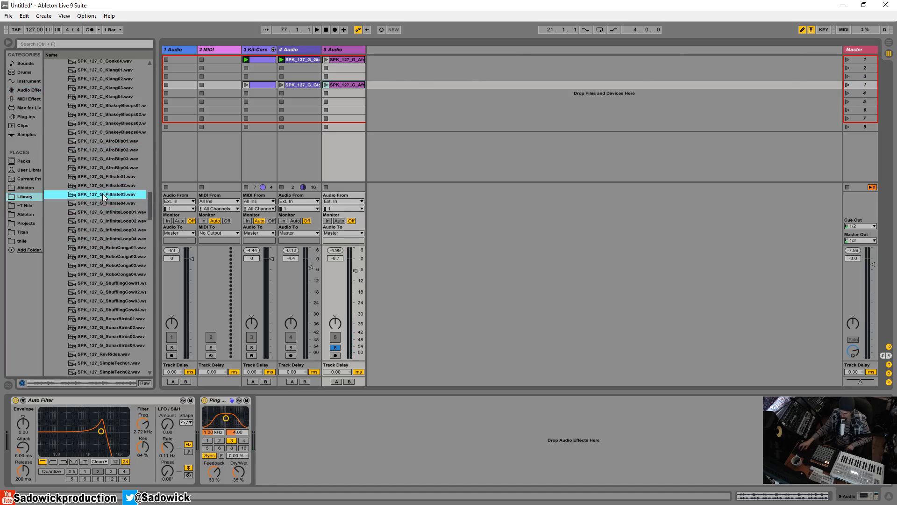
drag(102, 193, 383, 86)
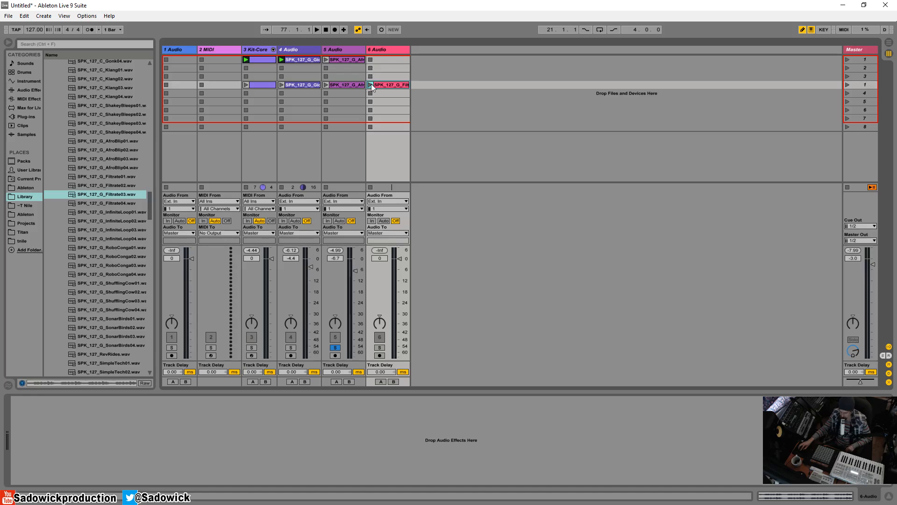
Step: Launch the duplicated scene, unsolo track 5 and lower track 6's volume to about -6.7 dB
click(847, 83)
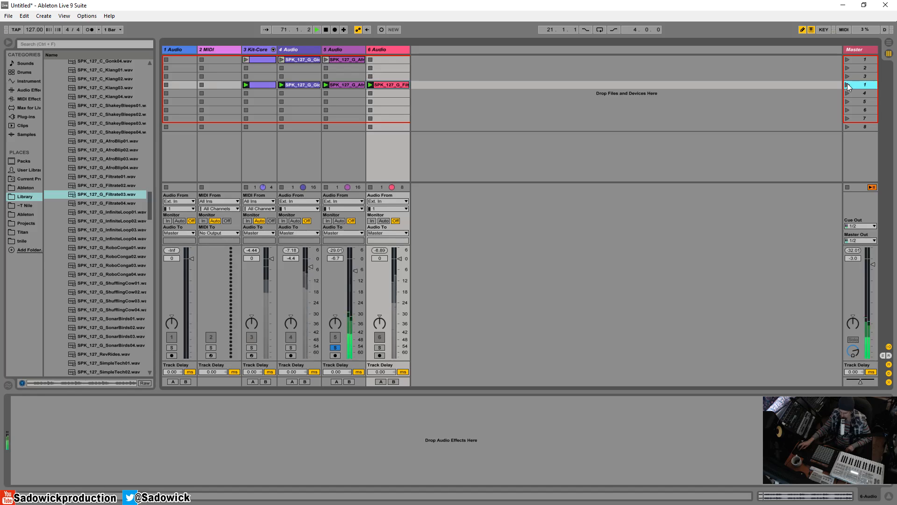
click(335, 347)
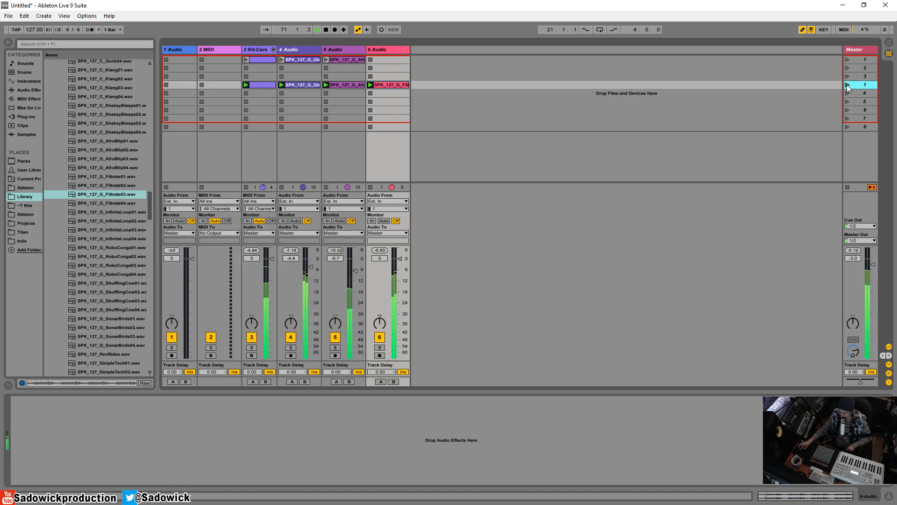
drag(399, 259, 400, 271)
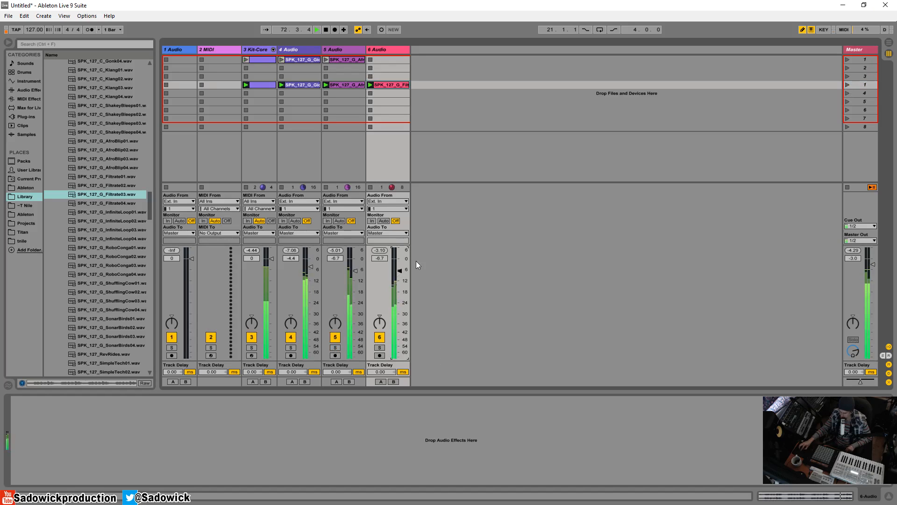
Step: Audition the InfiniteLoop samples, replace track 6's clip with SPK_127_G_InfiniteLoop04.wav and launch the duplicated scene
click(95, 202)
click(105, 222)
scroll(105, 222, down, 3)
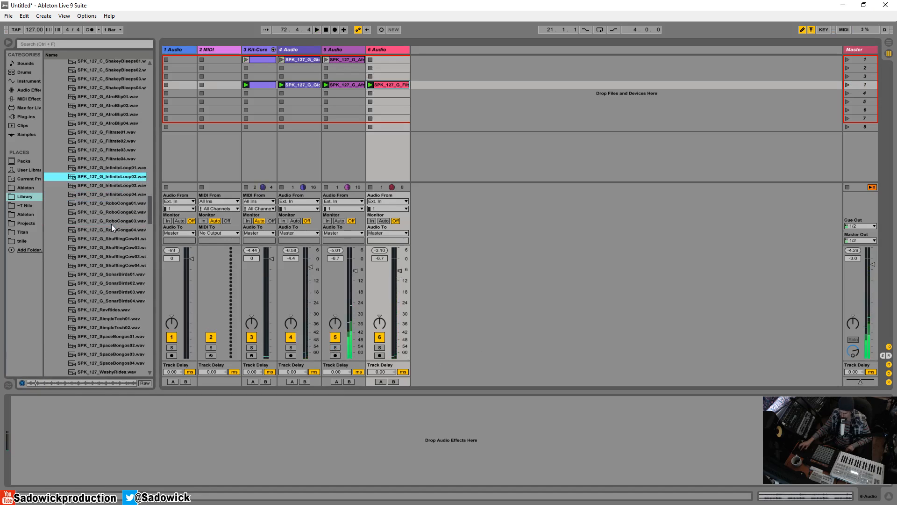
click(117, 185)
click(116, 194)
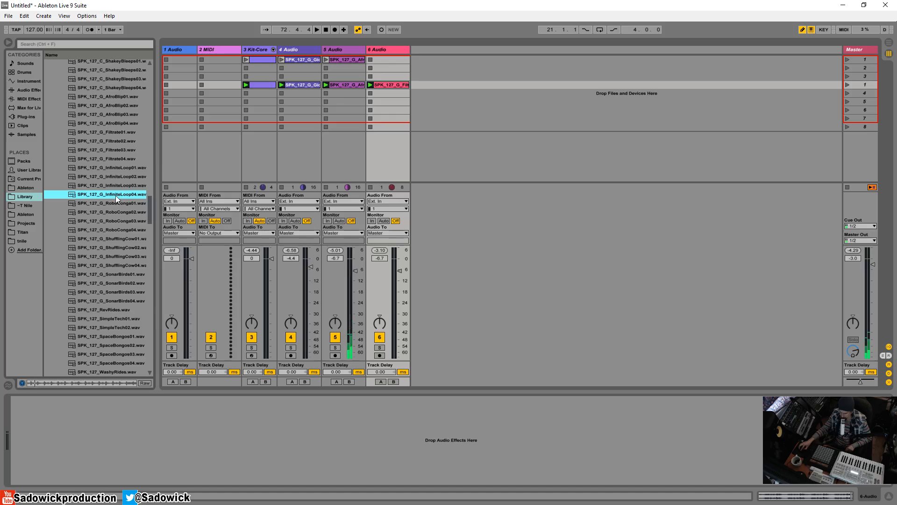
drag(116, 196, 388, 85)
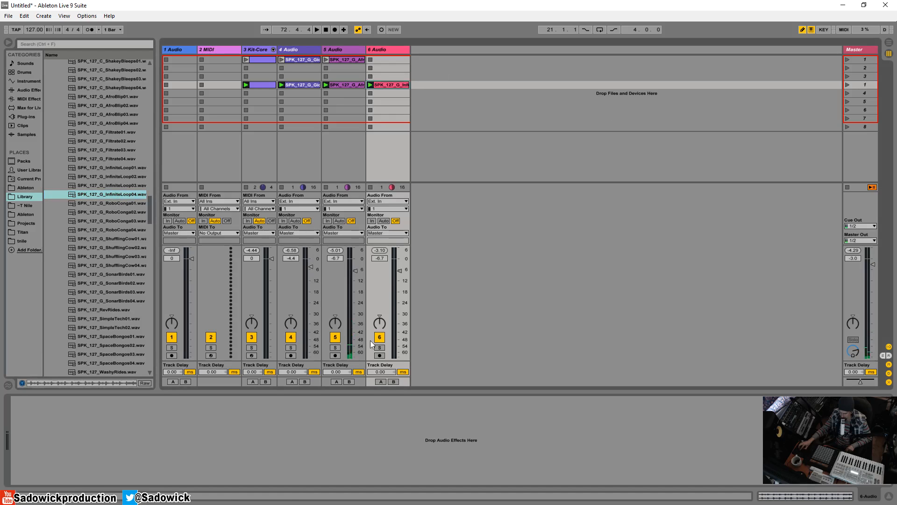
click(853, 85)
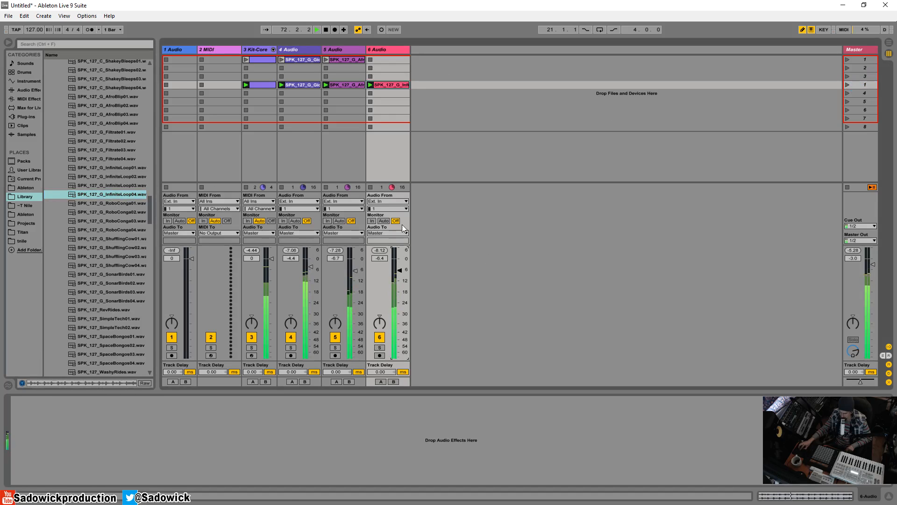
Step: Open the PERCUSSIONS folder under SPK_SOUNDS_AND_FX > DRUM_HITS and audition its first samples
scroll(70, 140, up, 5)
scroll(72, 143, up, 3)
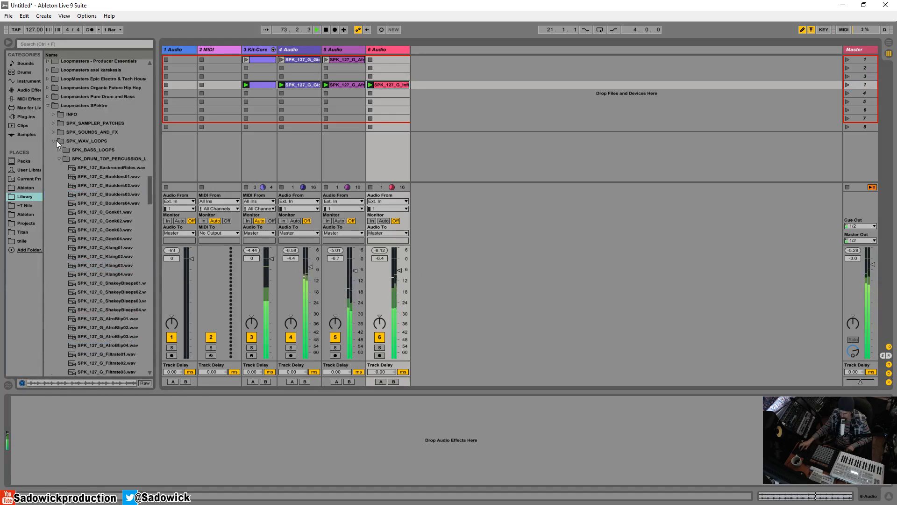
click(54, 141)
click(52, 131)
click(57, 150)
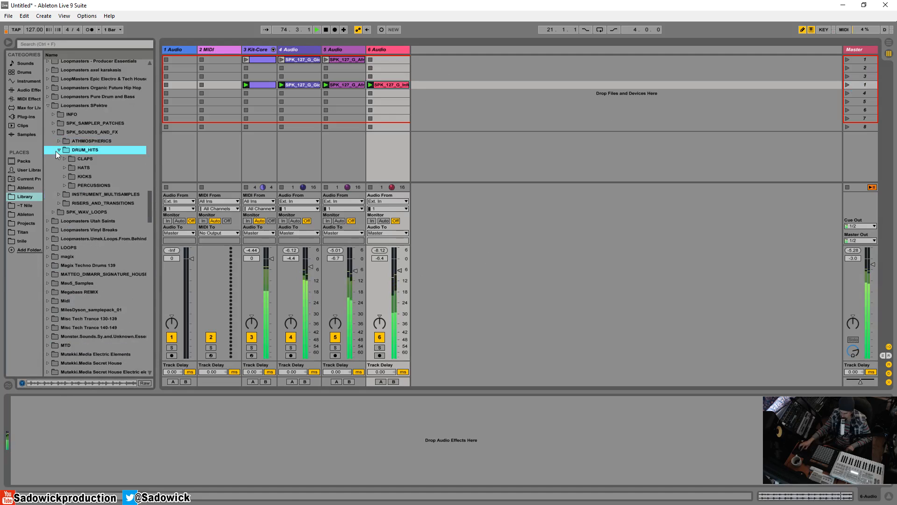
click(65, 185)
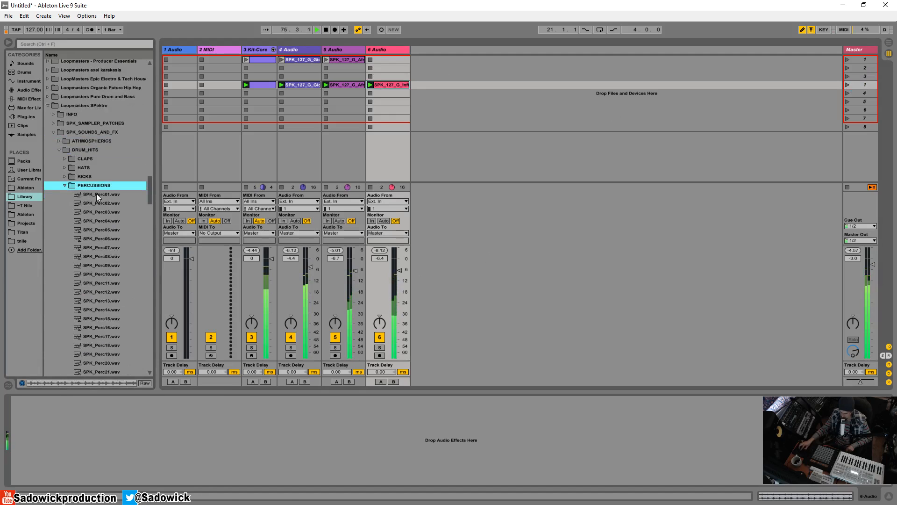
click(97, 194)
click(102, 210)
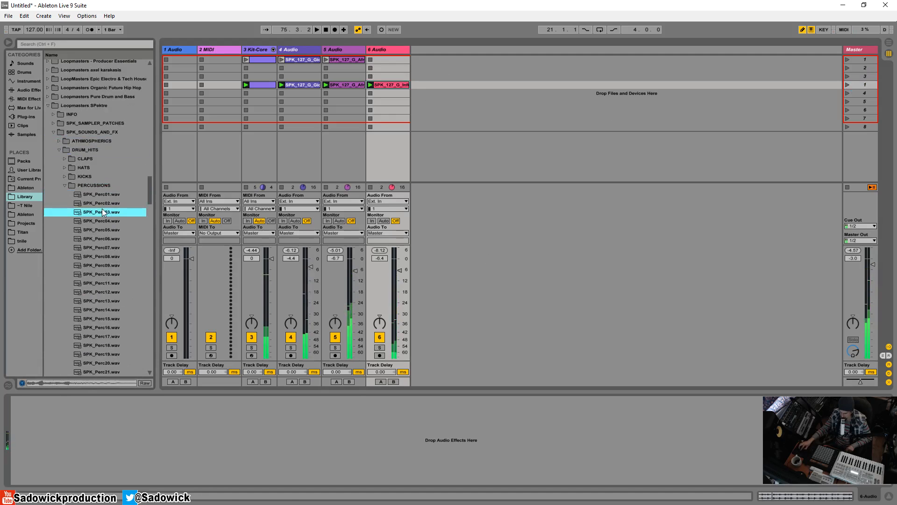
Step: Insert a new MIDI track, create an empty clip on it in the duplicated scene and show the track's devices
right_click(425, 49)
click(450, 60)
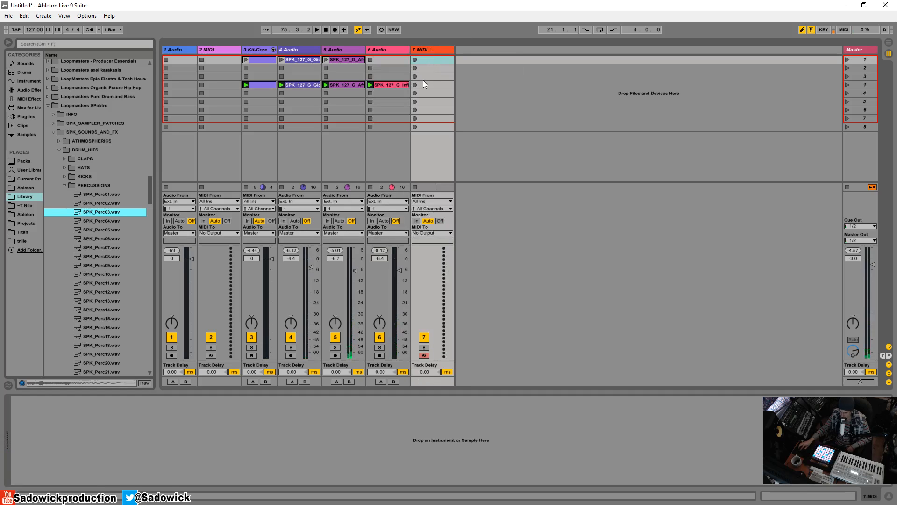
double_click(425, 84)
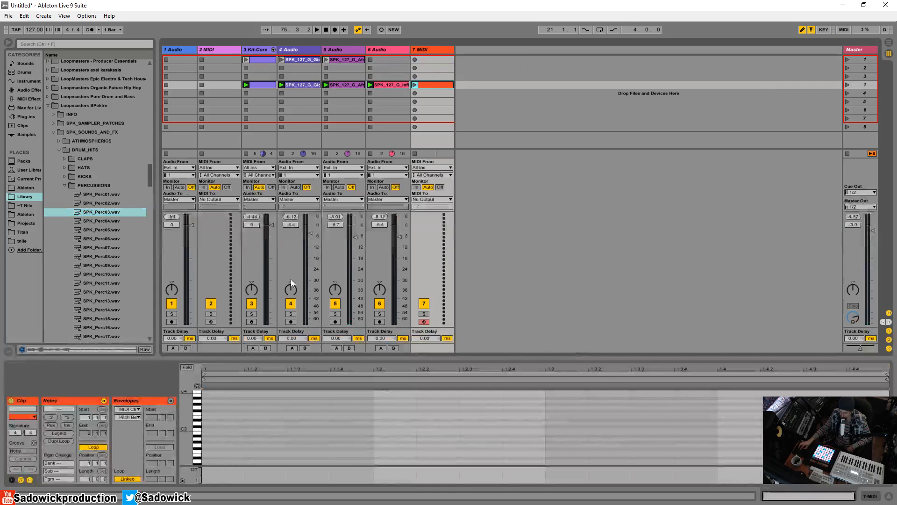
click(869, 497)
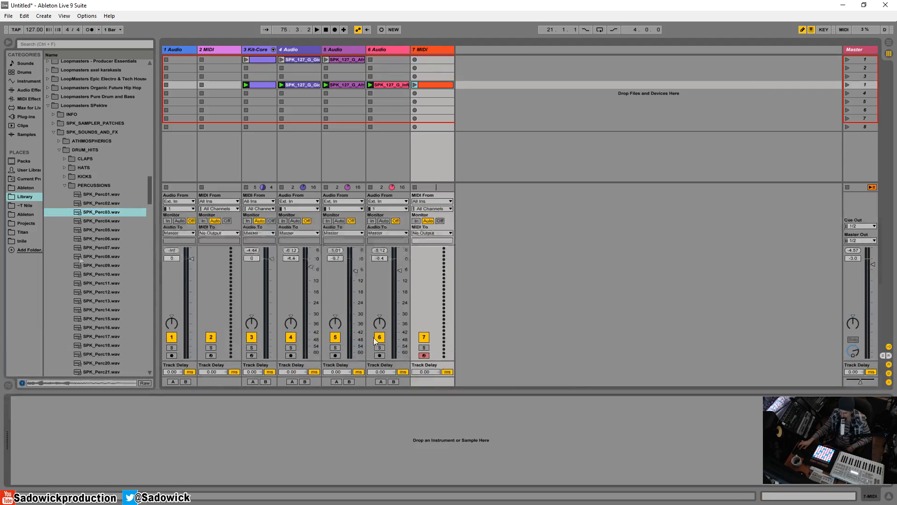
Step: Audition the percussion samples from SPK_Perc03.wav to SPK_Perc16.wav and load SPK_Perc15.wav as the instrument on track 7
click(102, 210)
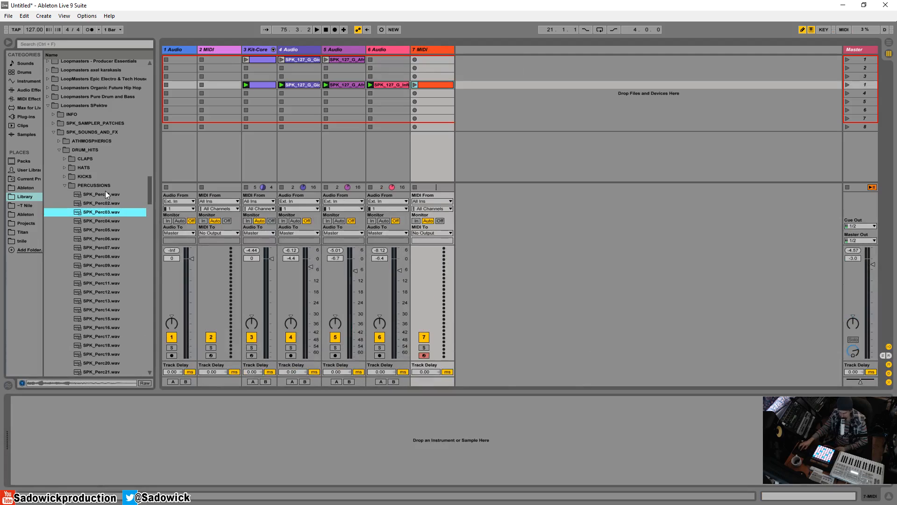
key(Down)
key(Down)
key(Down)
key(Down)
key(Down)
key(Down)
key(Down)
key(Down)
key(Down)
key(Down)
key(Down)
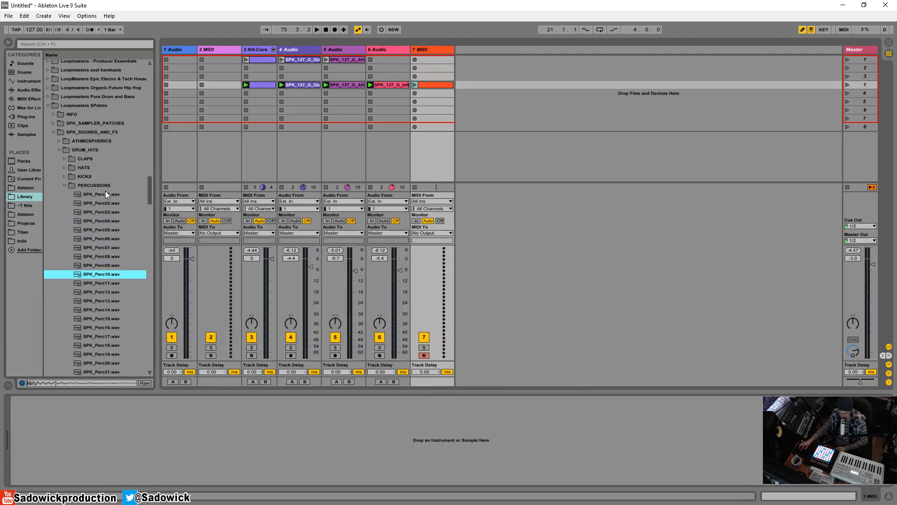
key(Down)
key(Down)
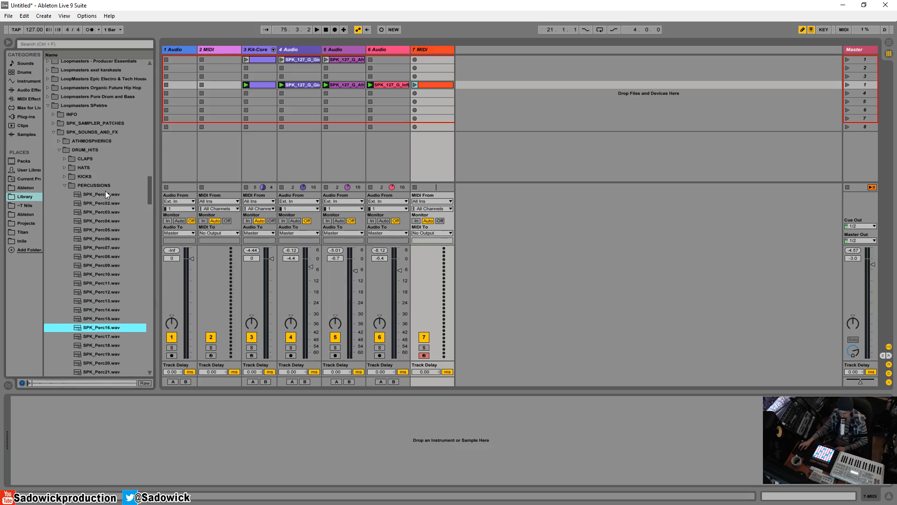
key(Up)
drag(102, 321, 80, 447)
Step: Add a sixteenth-length C3 note at the start of track 7's clip, solo the track and launch the clip
key(shift+Tab)
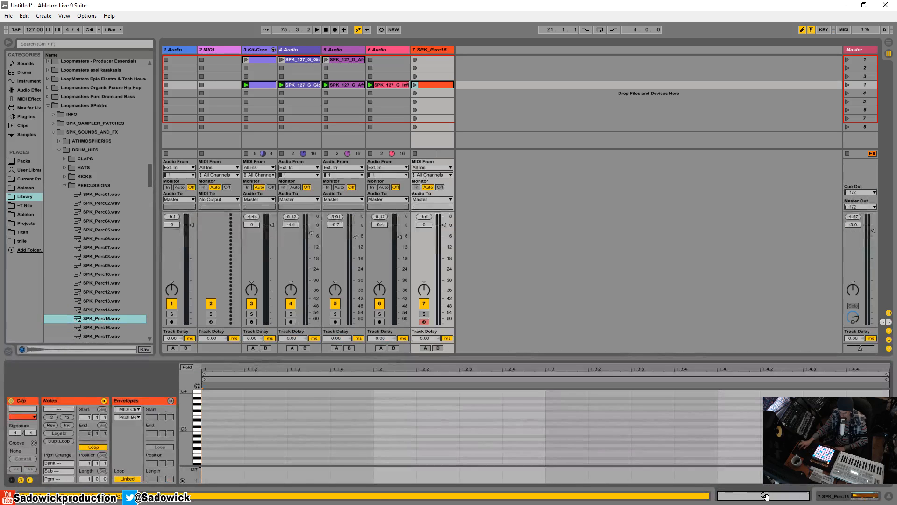
click(215, 428)
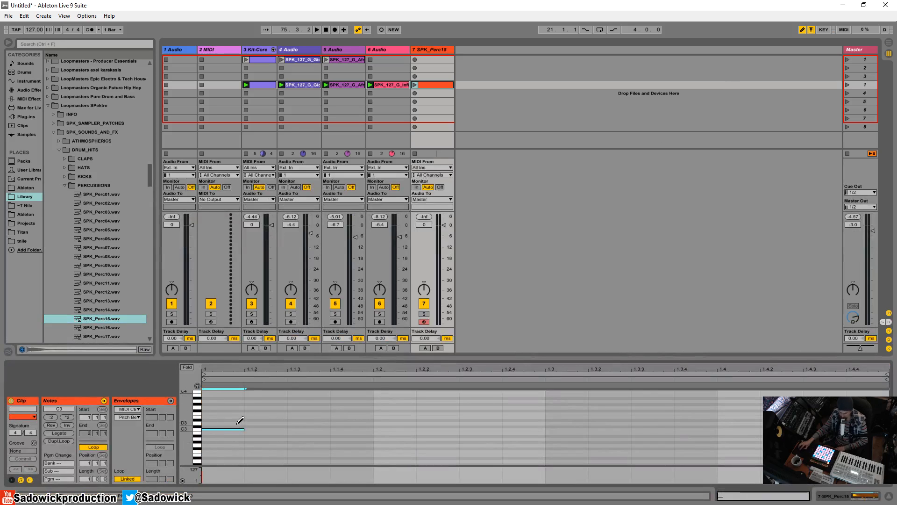
key(space)
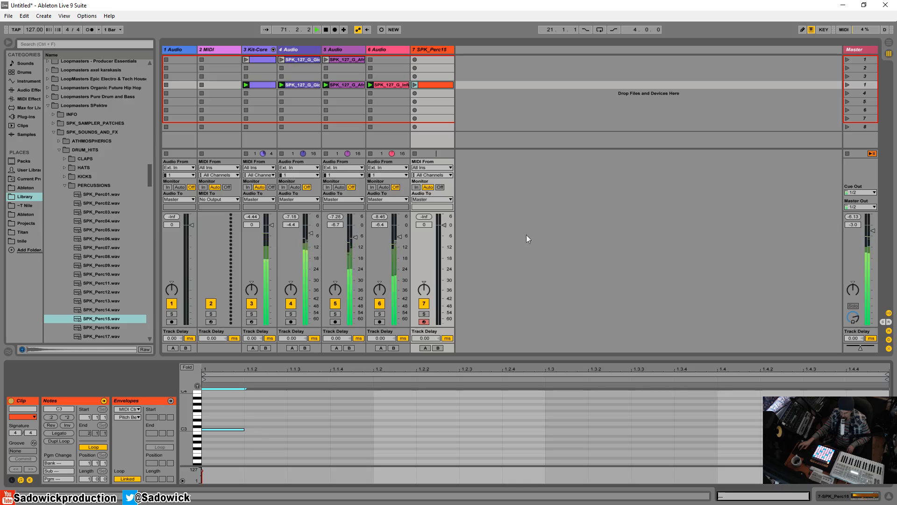
click(424, 314)
key(space)
click(415, 85)
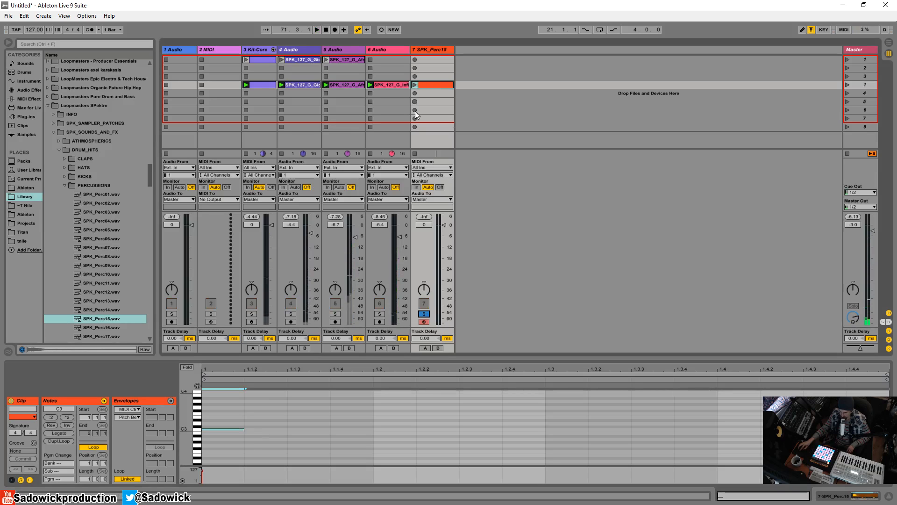
click(244, 429)
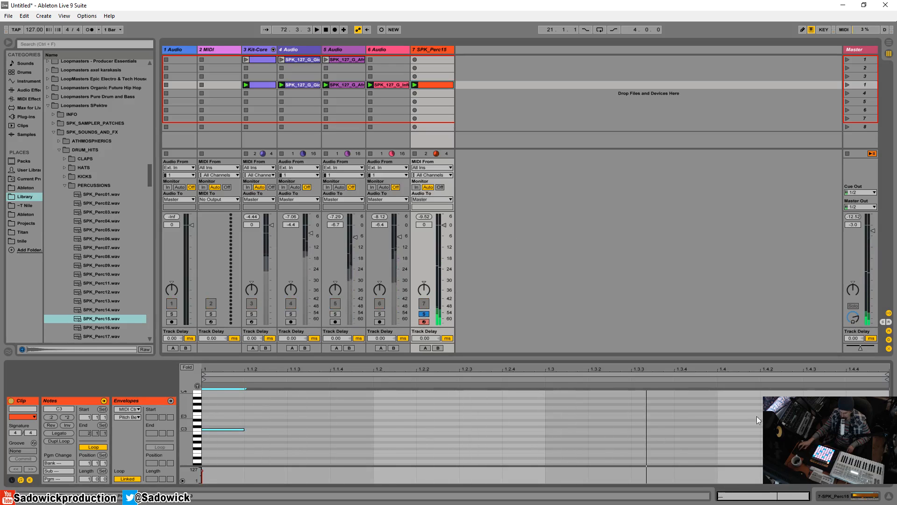
Step: Raise the release of the SPK_Perc15 sampler to about 13.6 s, play the loop and unsolo track 7
key(shift+Tab)
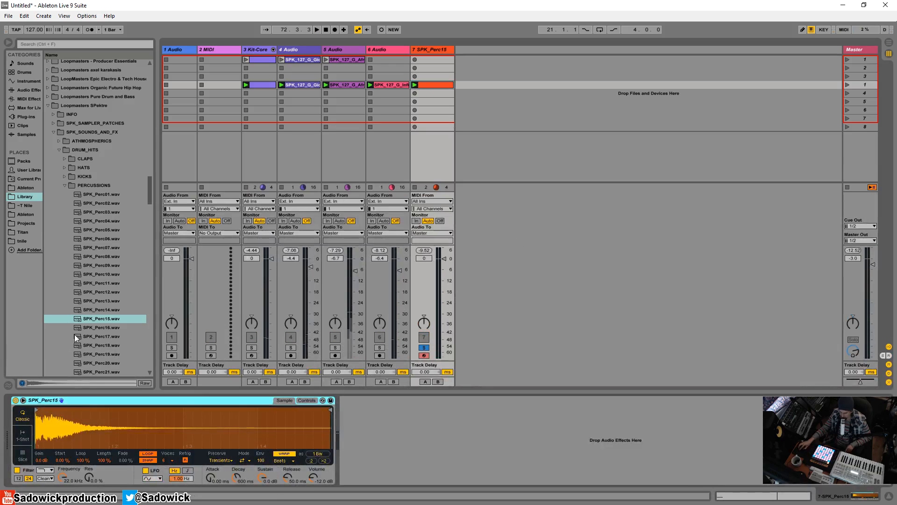
key(space)
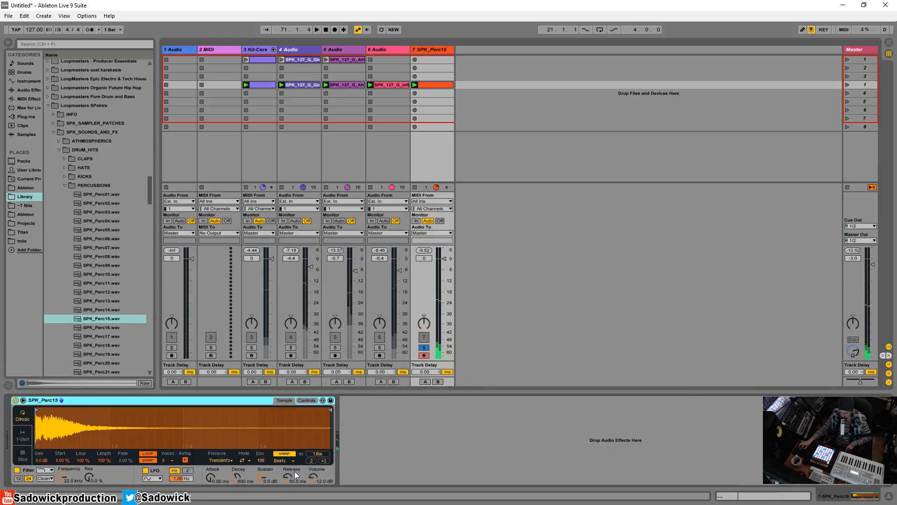
drag(288, 476, 288, 460)
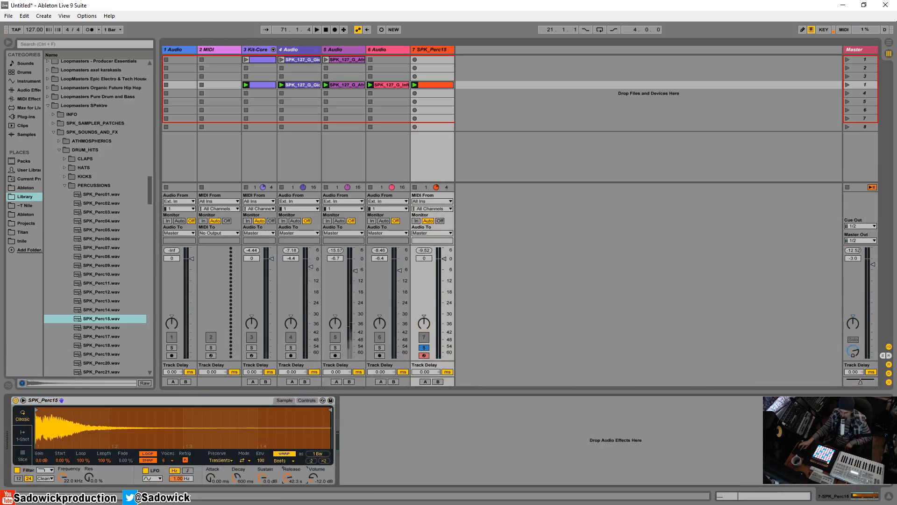
key(space)
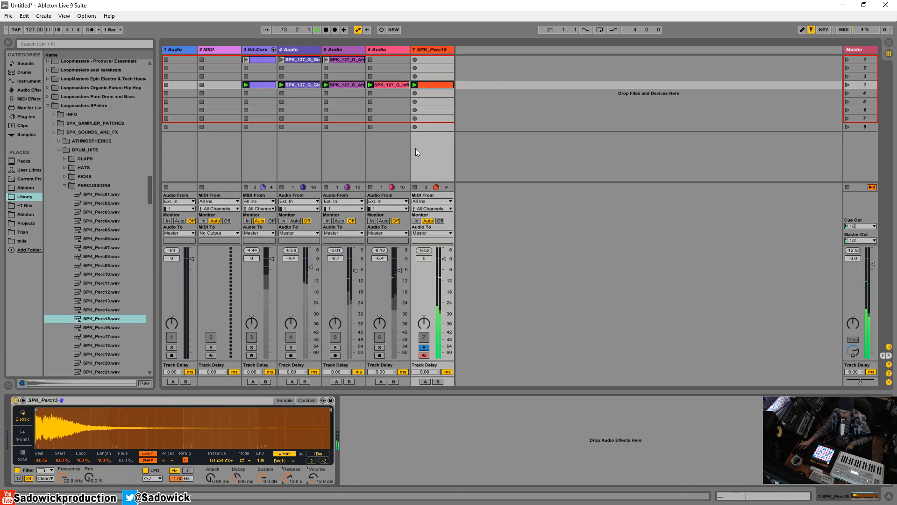
click(428, 348)
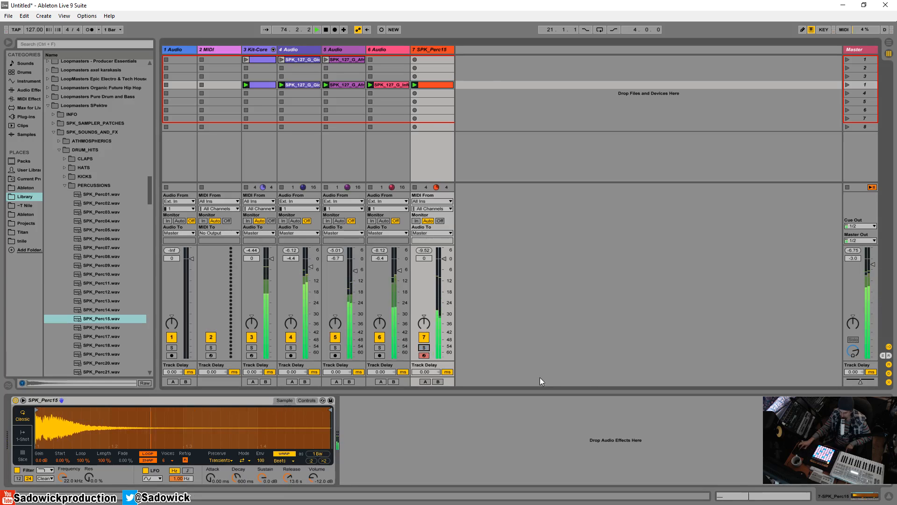
Step: Move the C3 note in track 7's clip to position 1.1.3 and restart playback
click(433, 84)
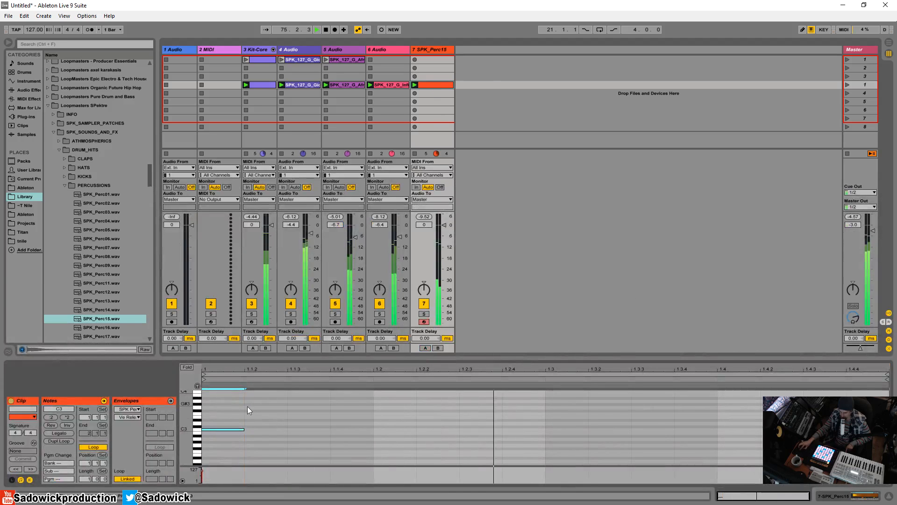
drag(223, 431, 308, 429)
key(space)
key(space)
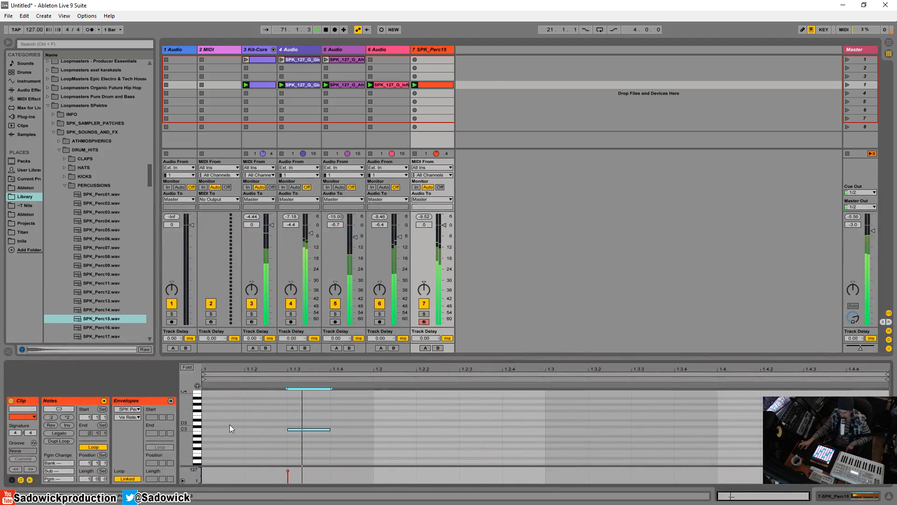
Step: Transpose the note in track 7's clip down to G2, trying B2 and G#2 while the loop plays
click(881, 494)
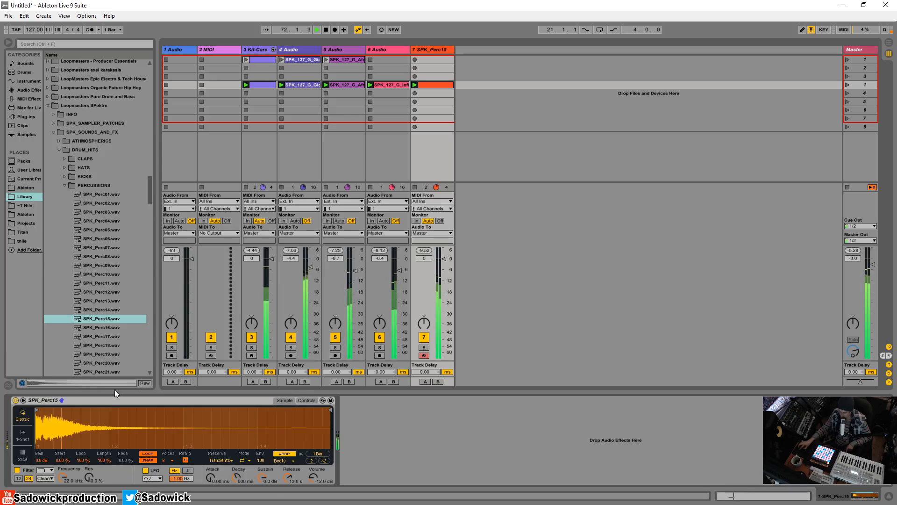
double_click(436, 85)
key(Down)
key(Down)
key(Down)
key(Down)
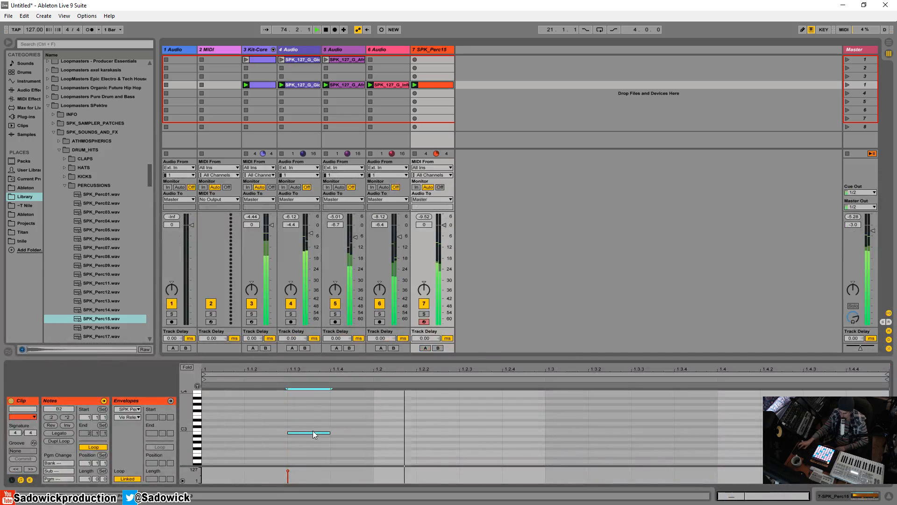
key(Up)
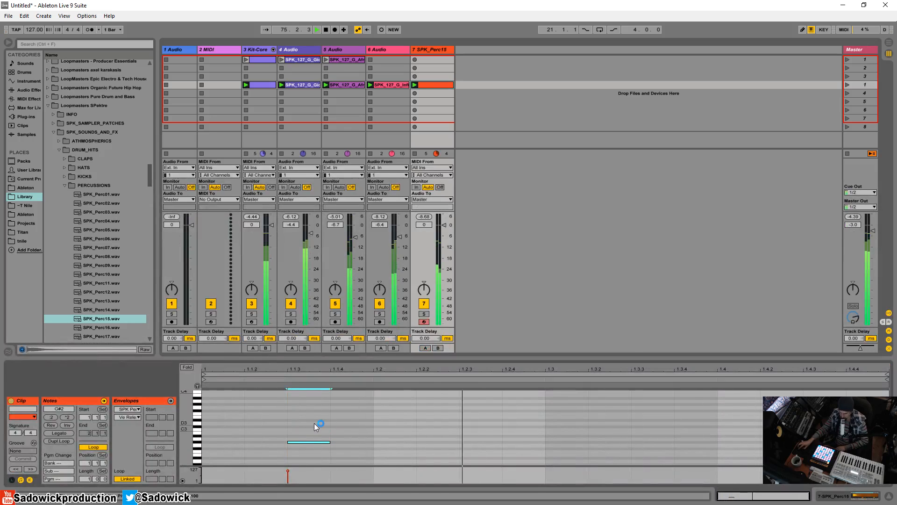
key(Up)
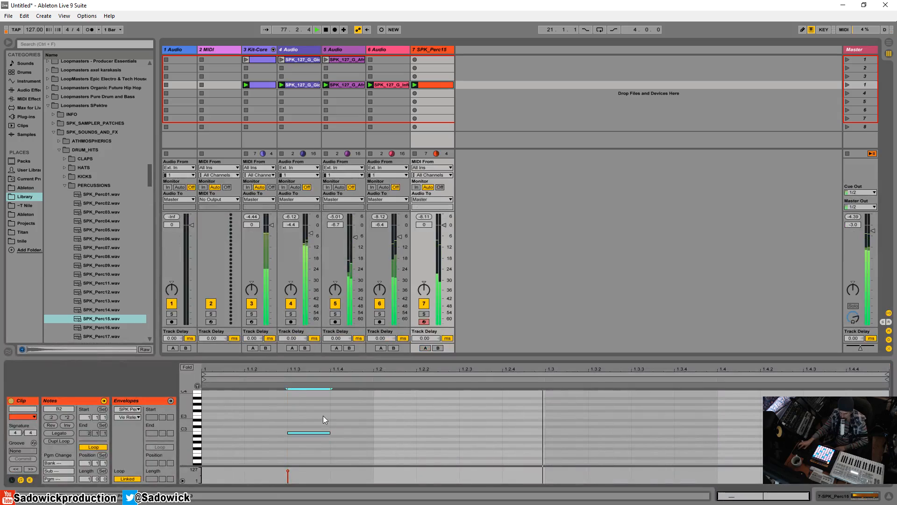
key(Down)
key(Down)
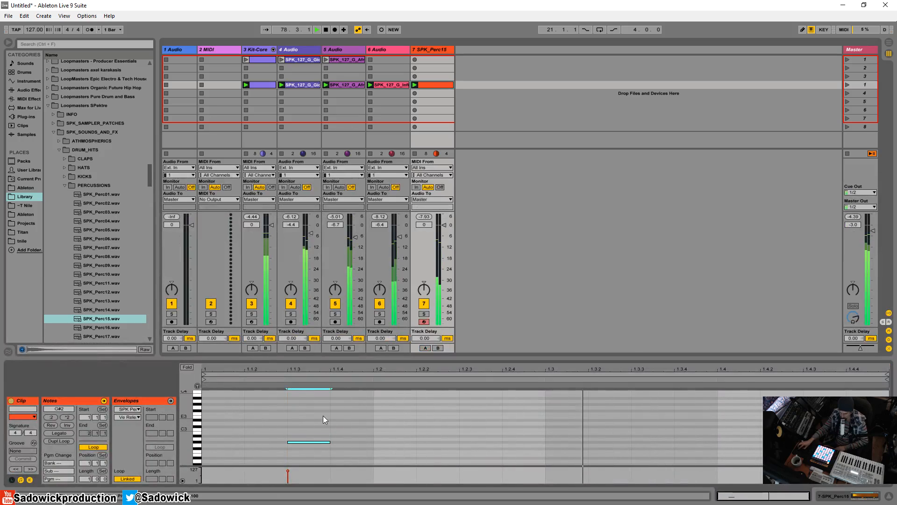
key(Down)
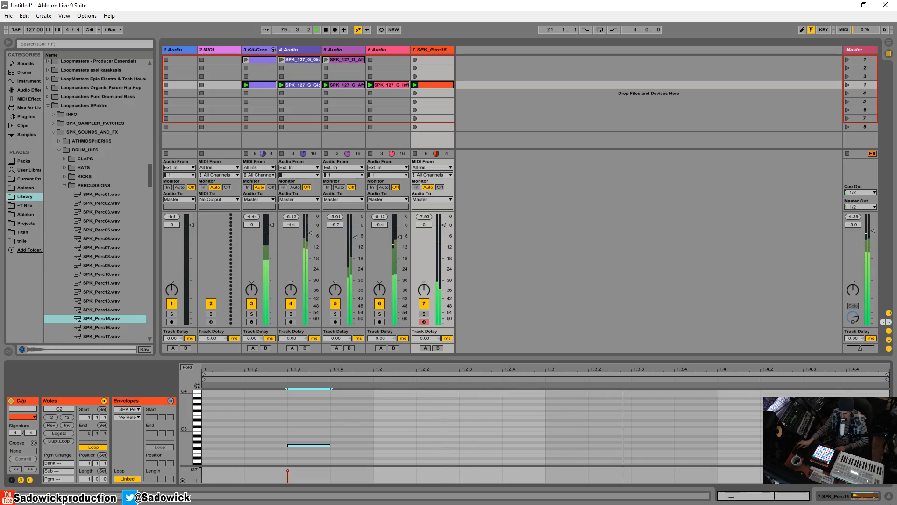
Step: Add a Reverb after the sampler on track 7, set its dry/wet to 41% and play the loop
key(shift+Tab)
key(space)
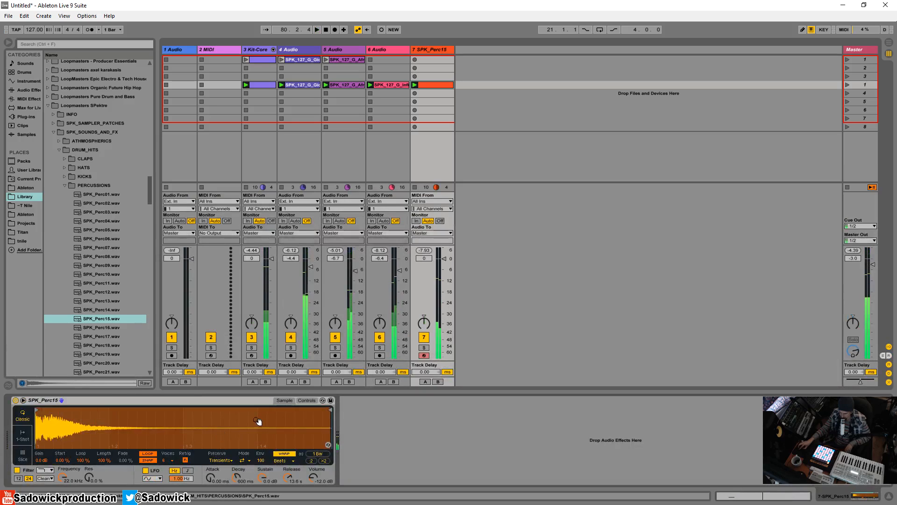
click(27, 90)
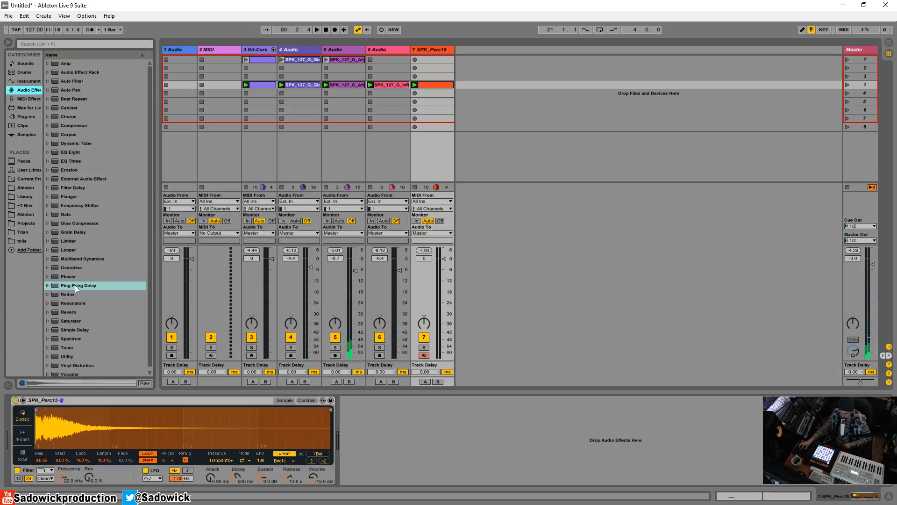
drag(67, 311, 396, 439)
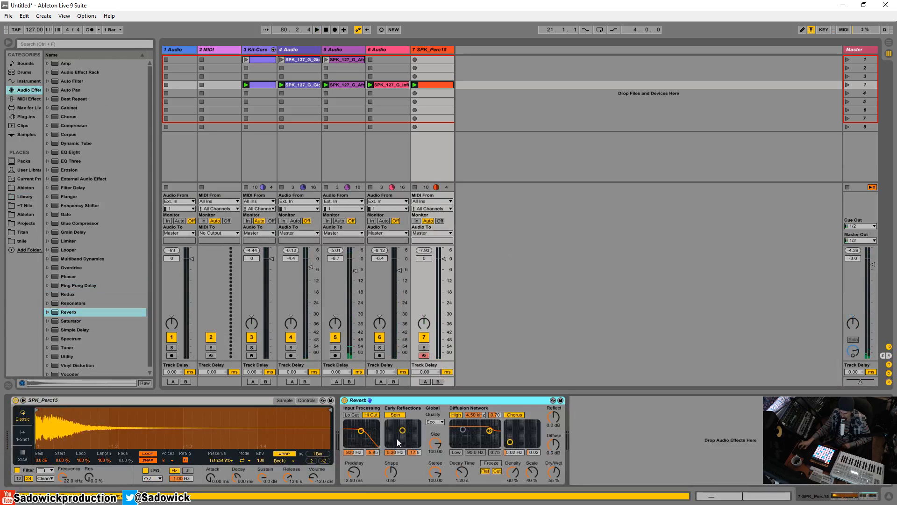
drag(553, 473, 493, 478)
key(space)
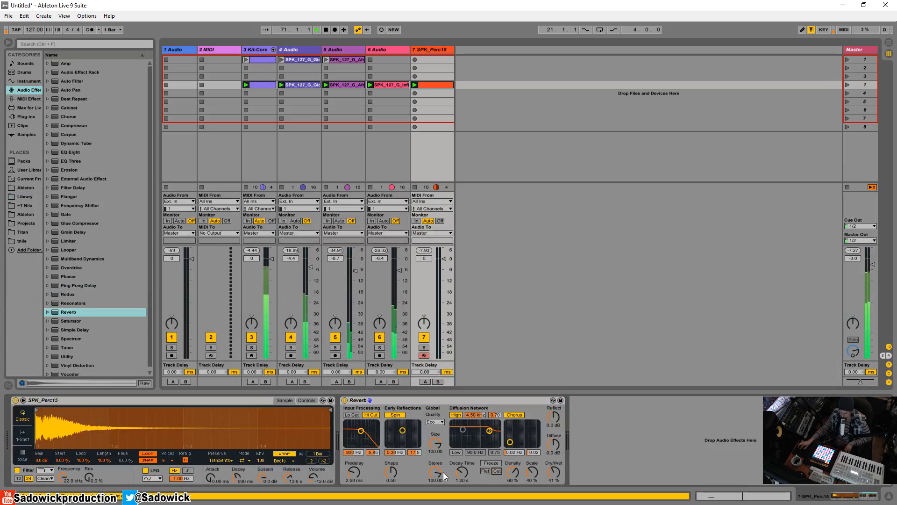
Step: Fold the SPK_Perc15 sampler, then set the Reverb's decay time to 4.34 s and dry/wet to about 45%
double_click(192, 400)
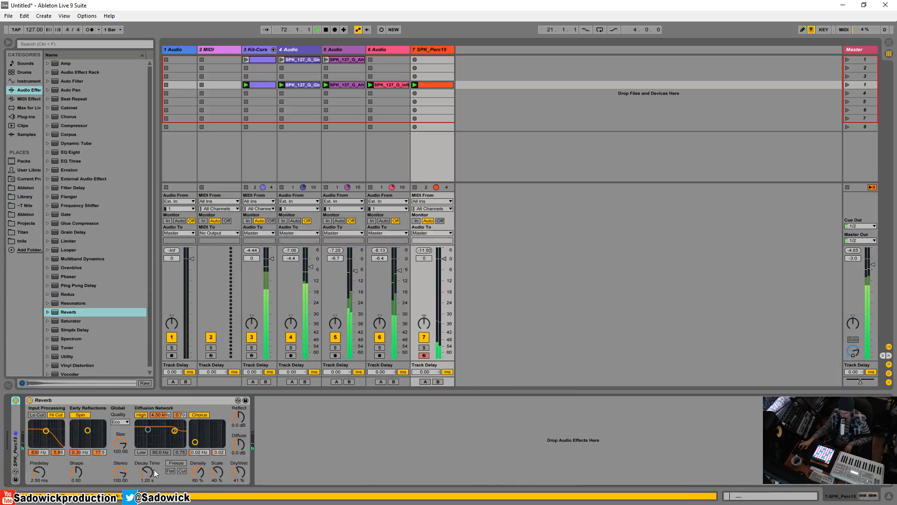
drag(147, 471, 147, 449)
drag(238, 477, 239, 472)
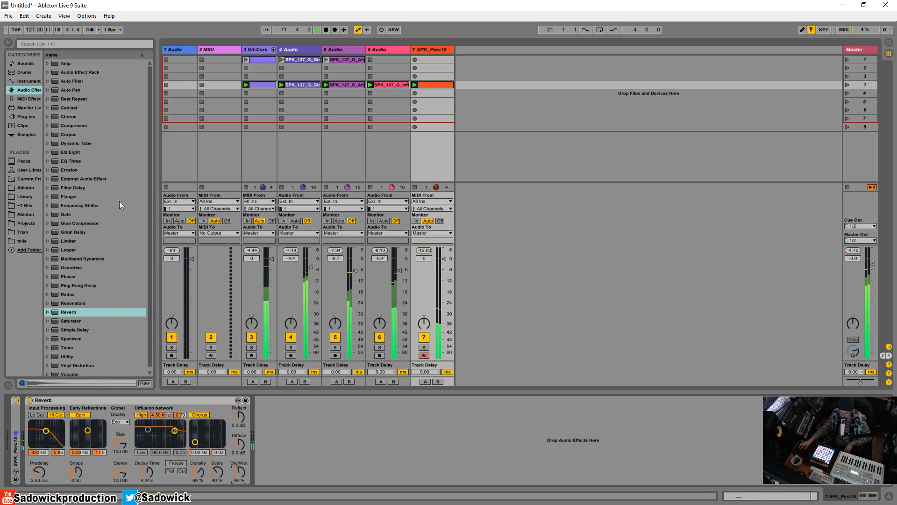
Step: Add an EQ Eight after the Reverb, cutting band 2 by 4.83 dB at 220 Hz and dipping band 3, and play the result
click(71, 152)
drag(344, 438, 331, 445)
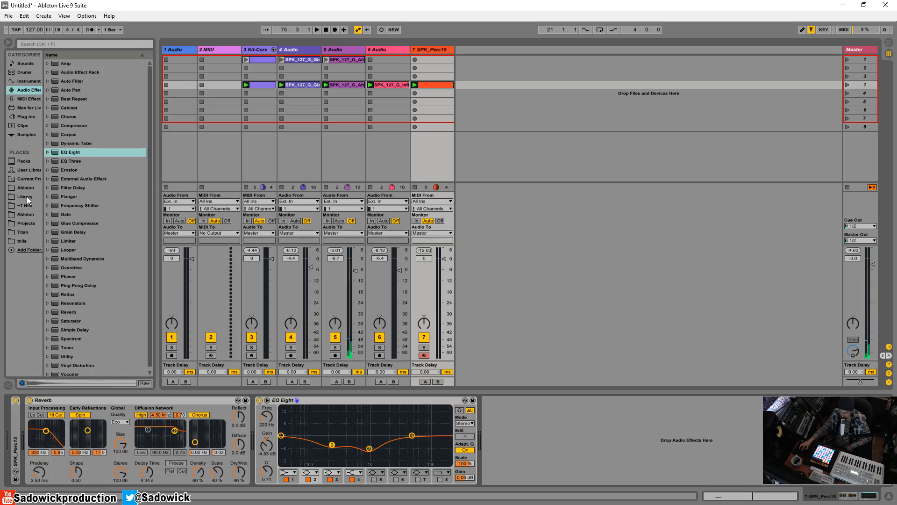
key(space)
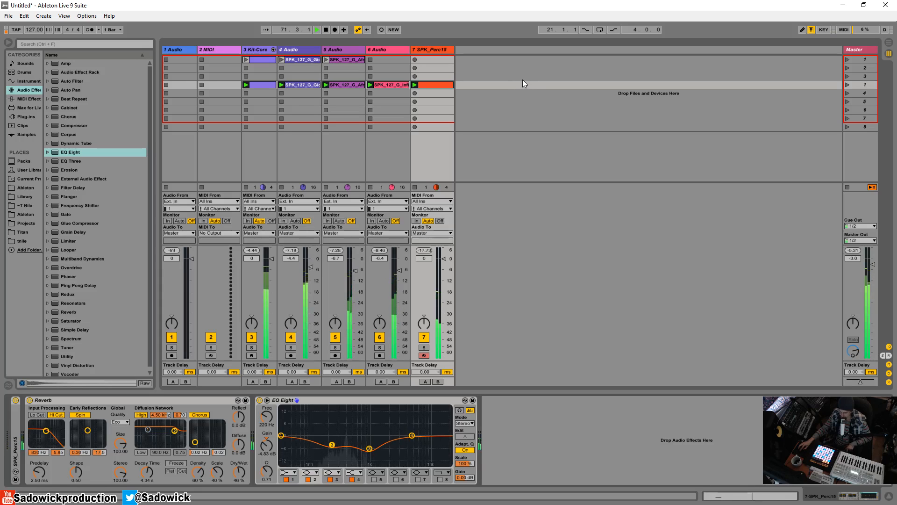
Step: Duplicate the scene containing the percussion clip and launch the new copy
right_click(860, 84)
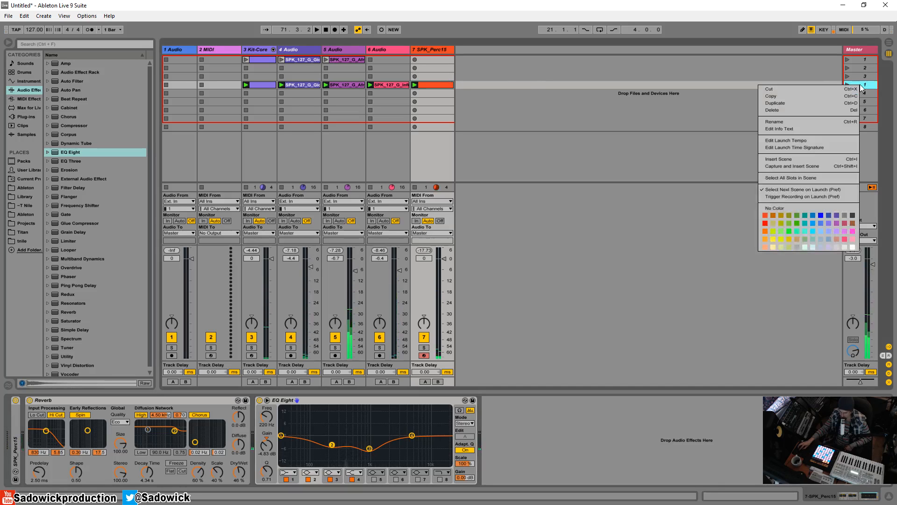
click(822, 104)
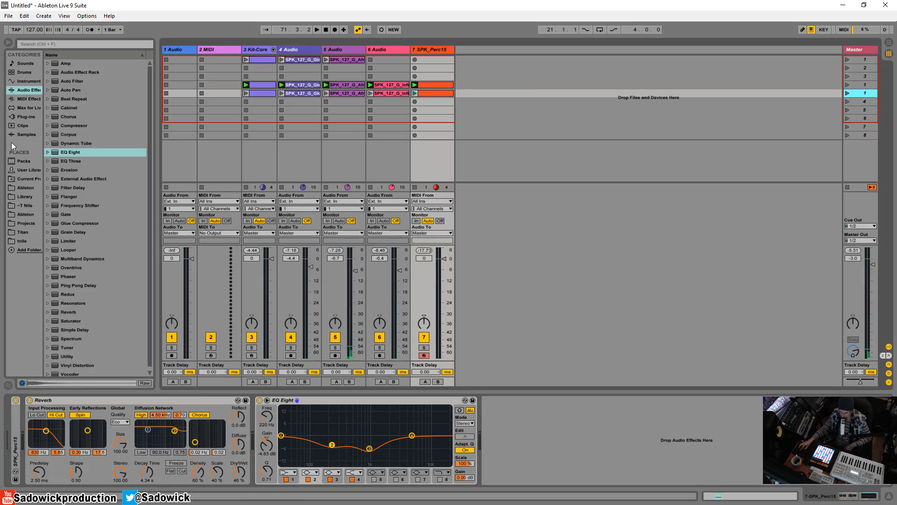
click(847, 92)
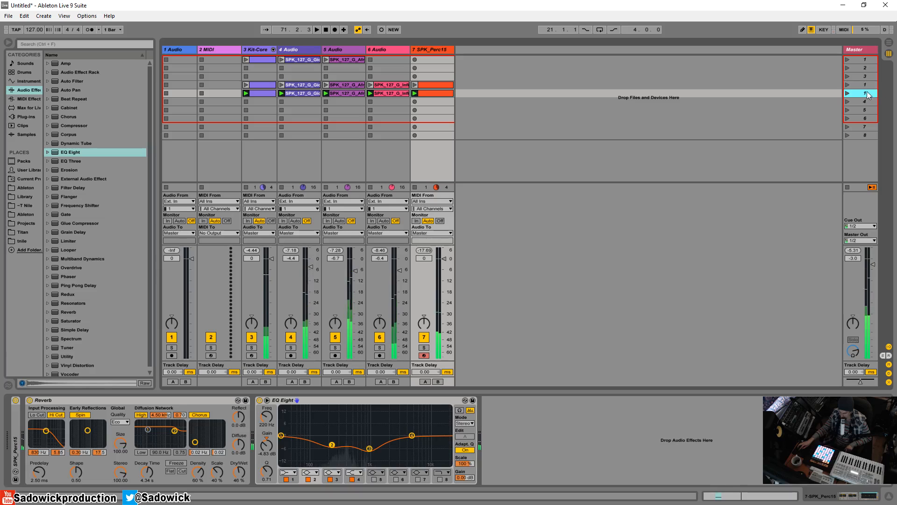
Step: Try SPK_Perc24.wav in the track 7 sampler, with EQ Eight band 2 at 183 Hz and -3.10 dB and band 3 boosted
click(424, 50)
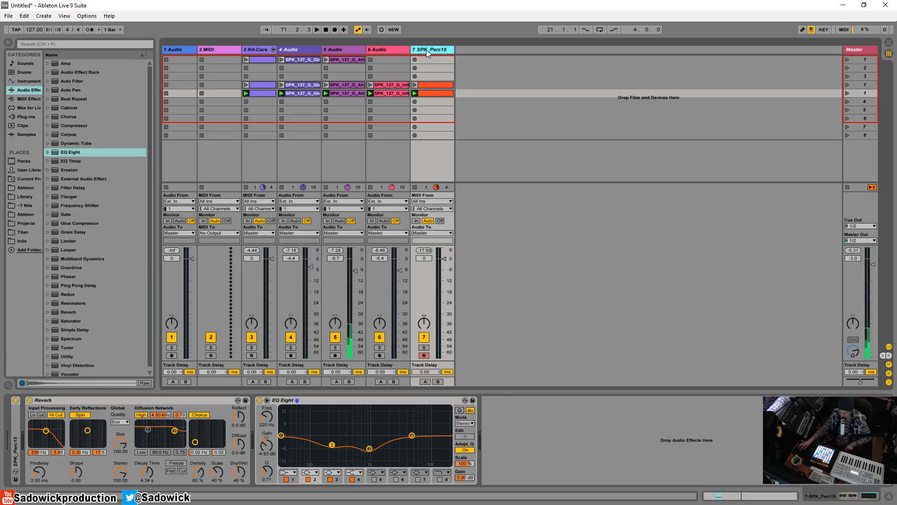
click(18, 415)
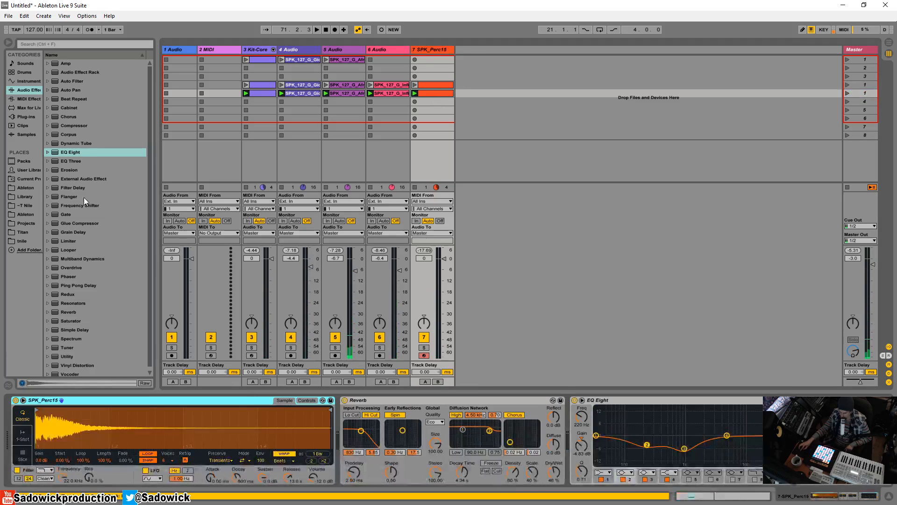
click(27, 198)
click(94, 327)
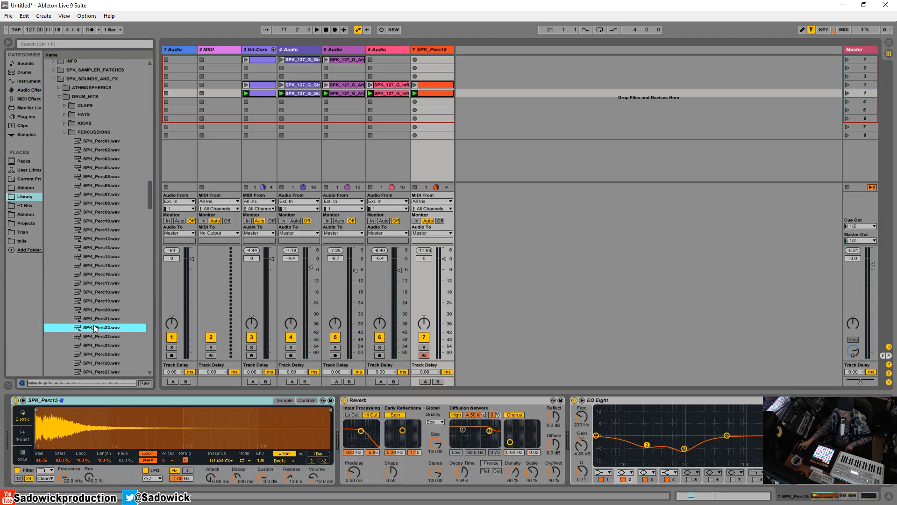
click(93, 335)
click(93, 346)
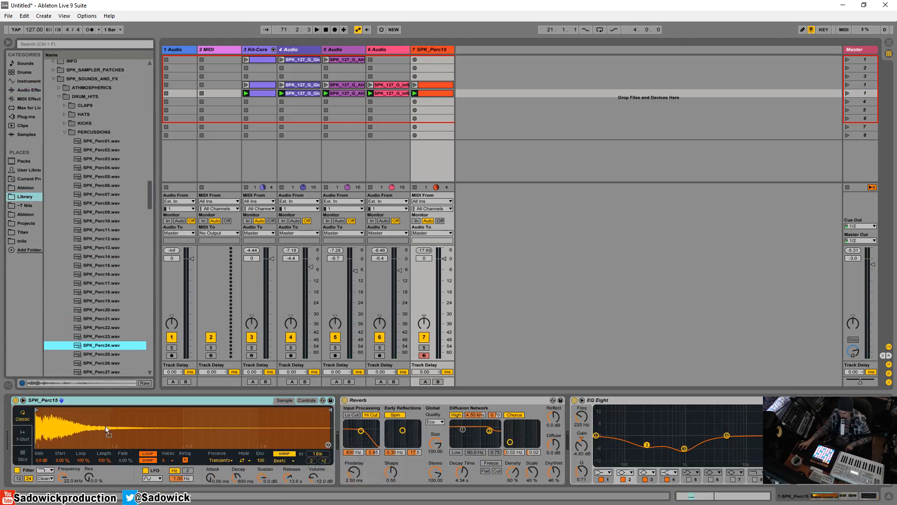
drag(105, 426, 106, 426)
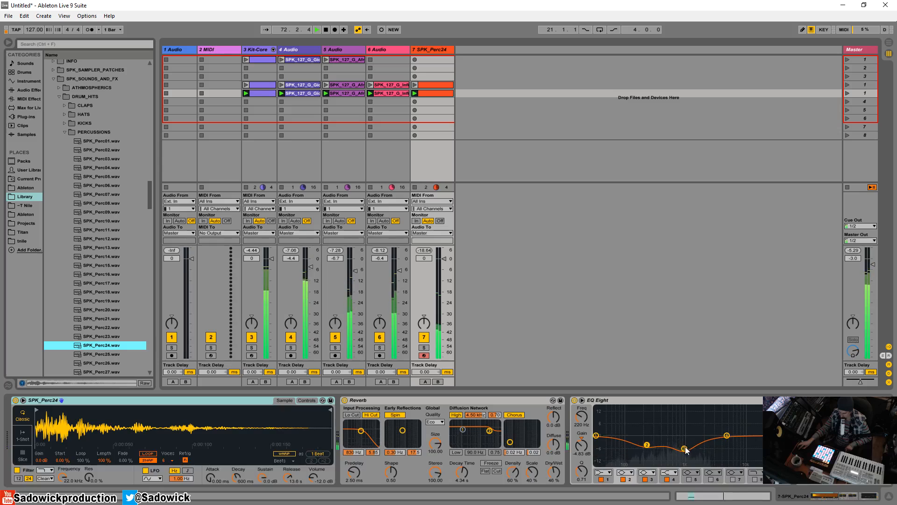
drag(685, 449, 642, 441)
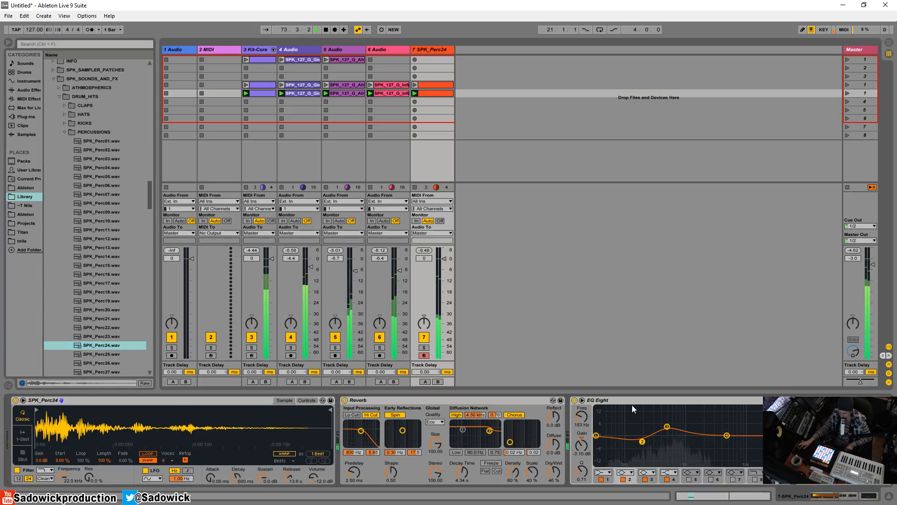
Step: Undo the EQ Eight changes and the sample replacement on track 7
key(ctrl+z)
key(ctrl+z)
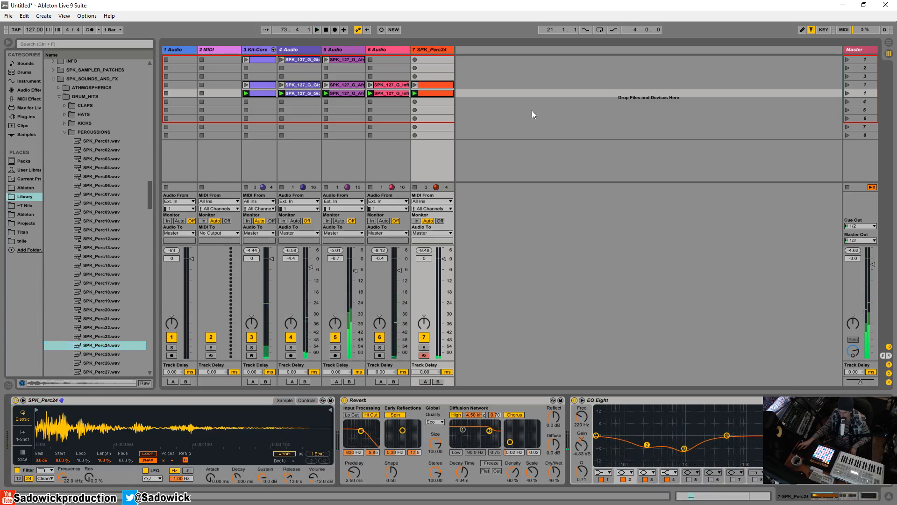
key(ctrl+z)
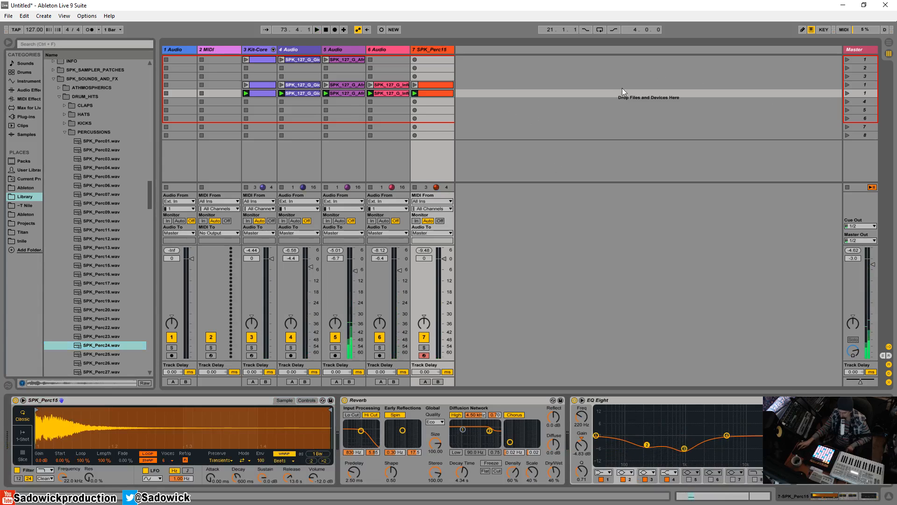
Step: Add G2 notes at 1.2.2 and 1.3 to the percussion clip in the duplicated scene and play that scene
double_click(447, 94)
click(356, 446)
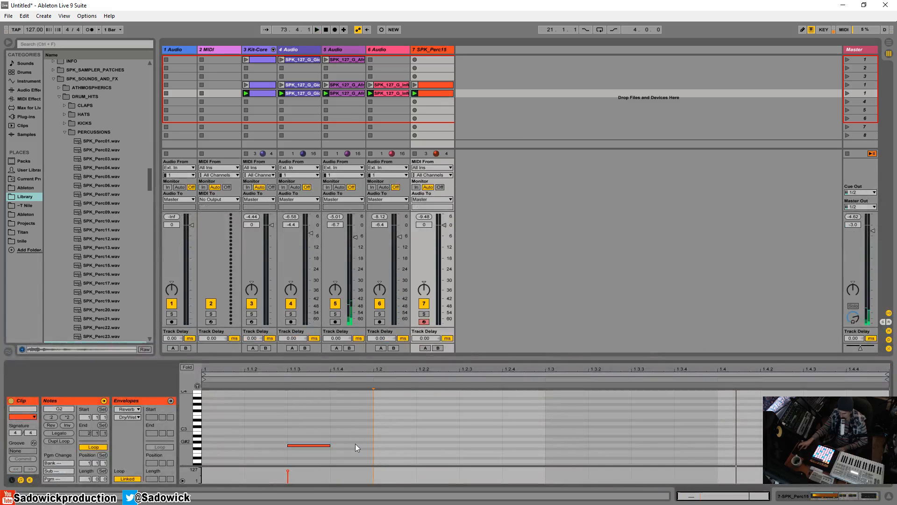
double_click(433, 445)
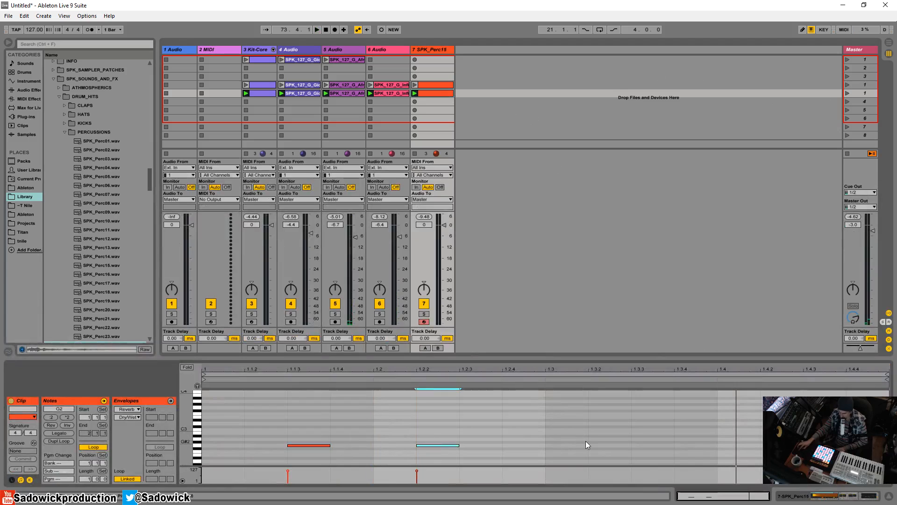
click(562, 443)
double_click(563, 442)
drag(579, 443, 578, 447)
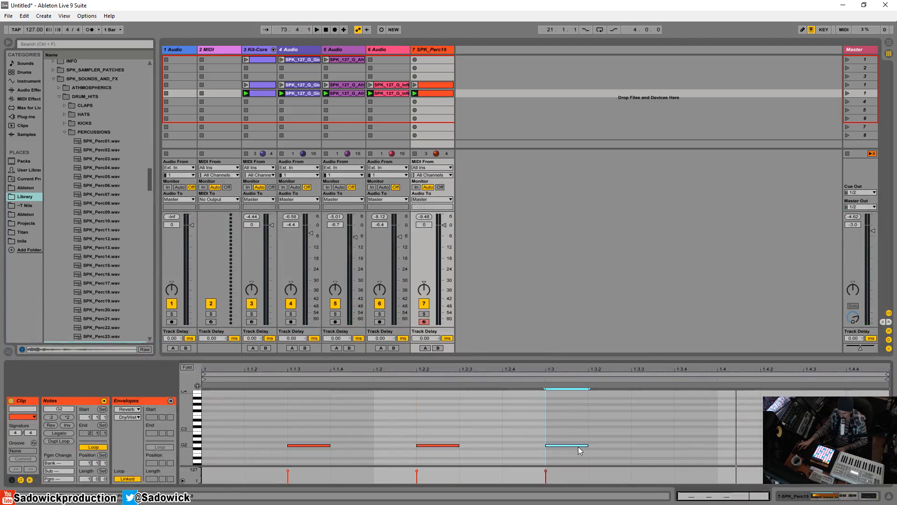
click(848, 93)
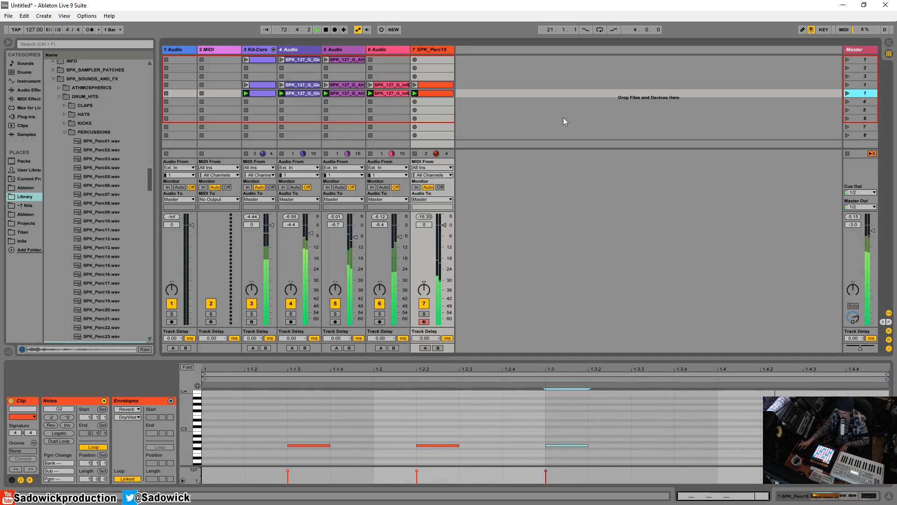
Step: Delete the percussion notes at 1.3 and 1.2.2 from the clip
double_click(557, 445)
double_click(433, 445)
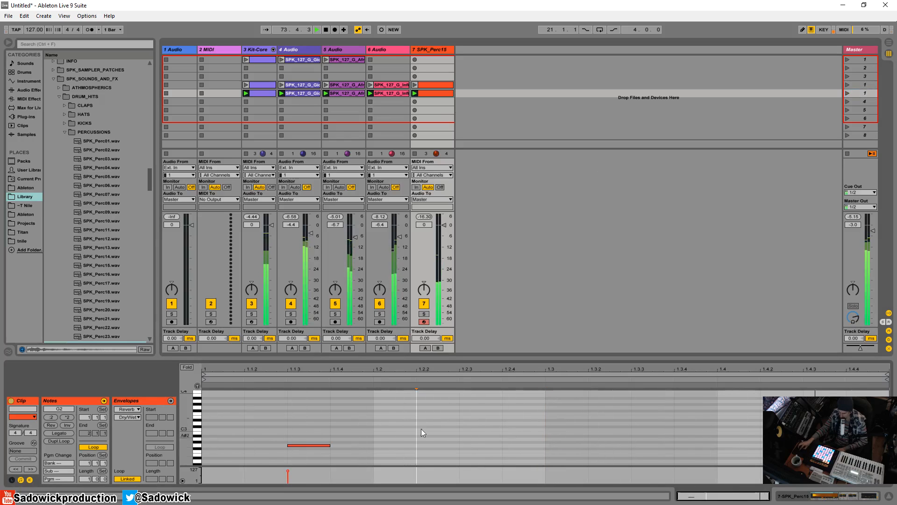
Step: In the duplicated scene's Kit-Core clip, set a 1/16 grid, add a Kick 909 note at 1.4.4 and play the result
click(261, 91)
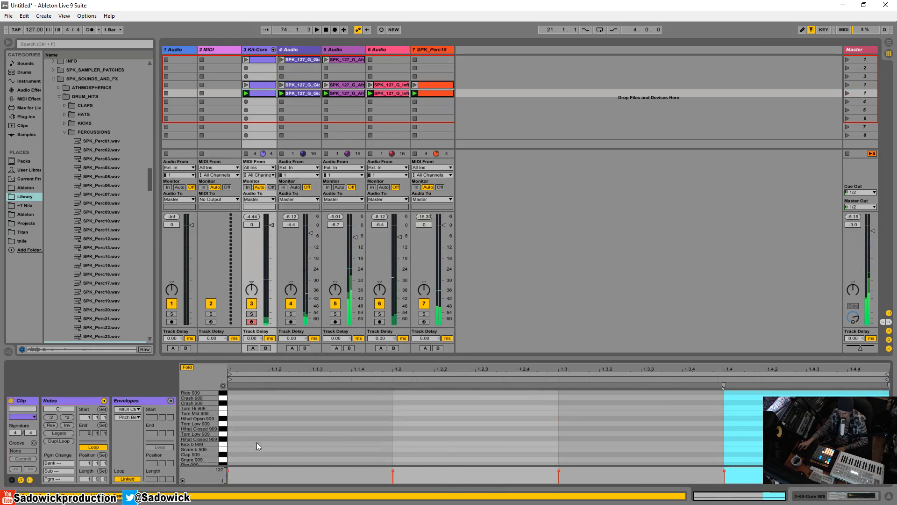
scroll(256, 443, down, 1)
right_click(389, 434)
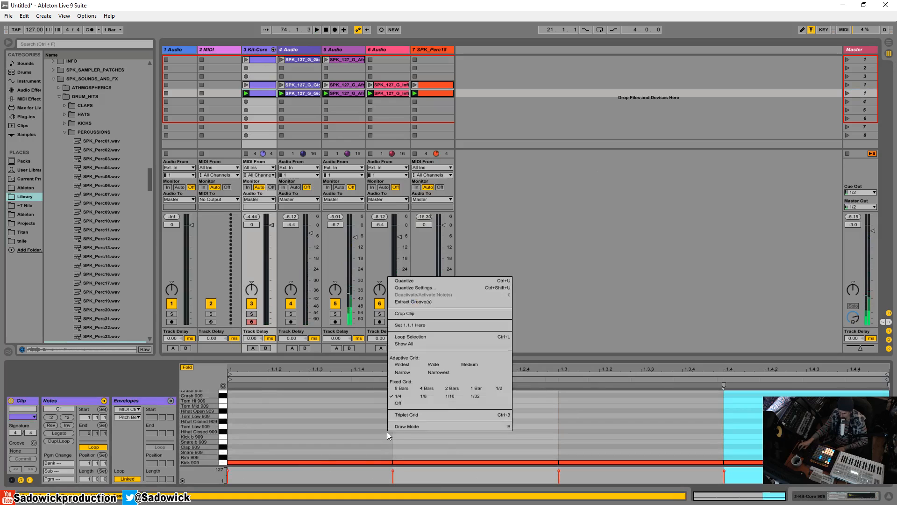
click(451, 396)
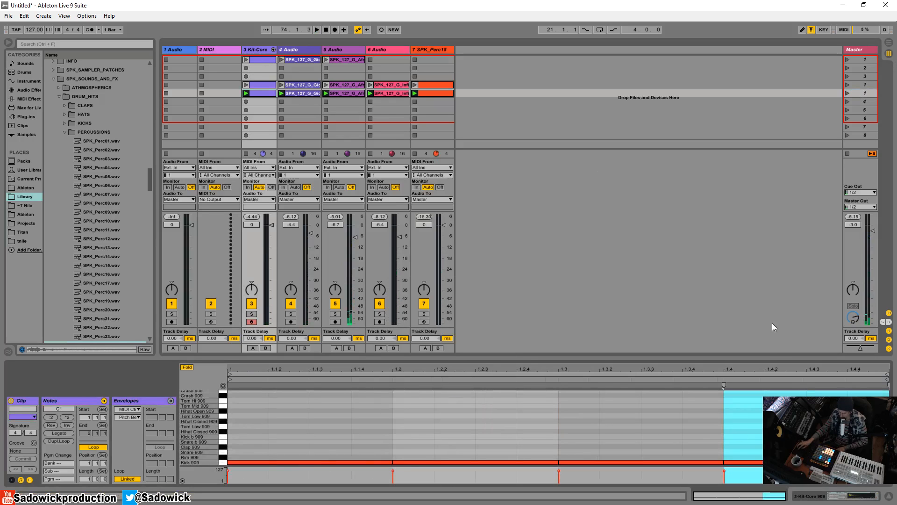
drag(766, 359, 685, 91)
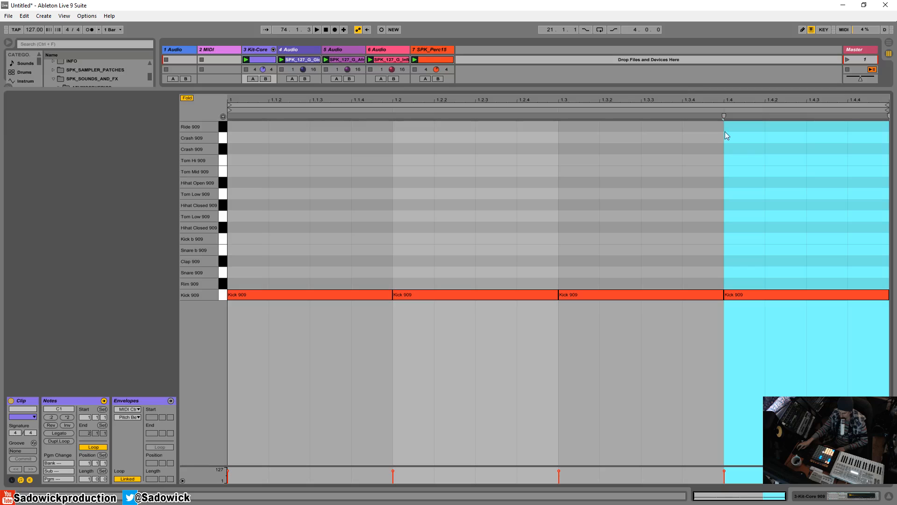
drag(886, 290, 858, 299)
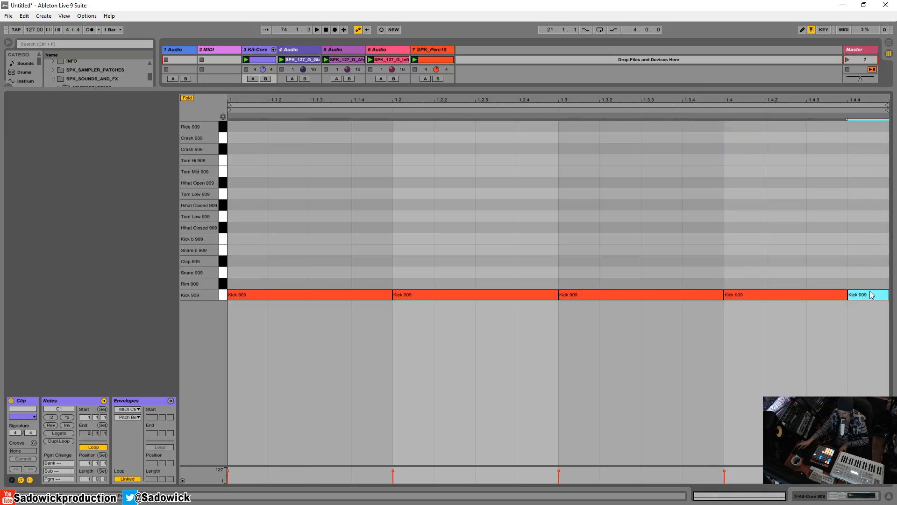
key(space)
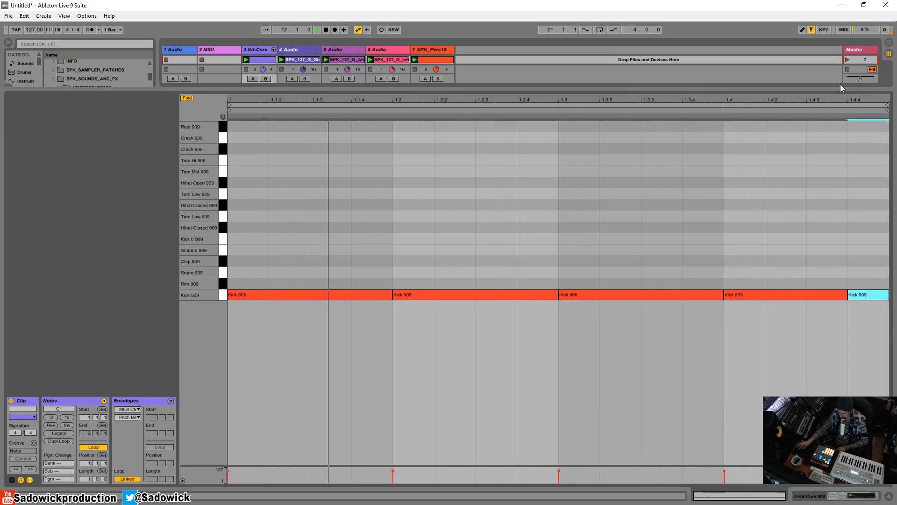
Step: Set the duplicated Kit-Core clip's loop length to 4 bars
drag(840, 89, 812, 176)
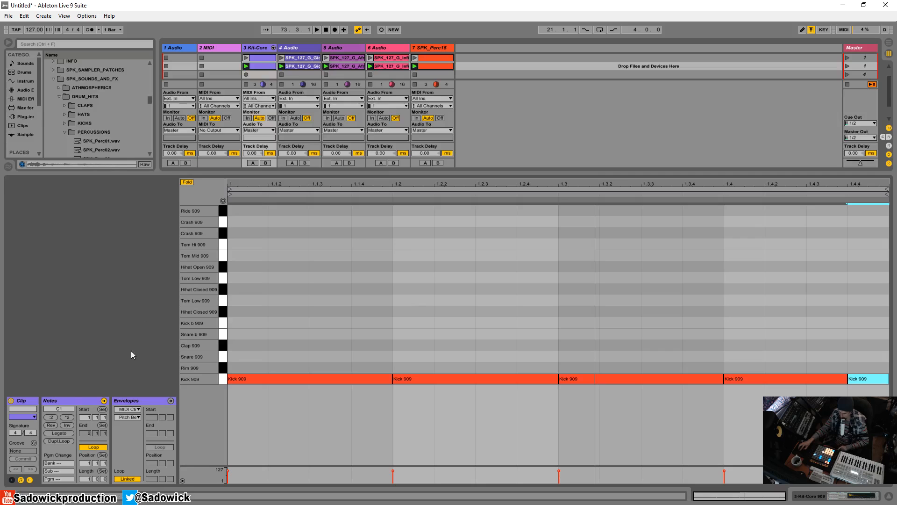
click(12, 479)
click(11, 480)
click(11, 479)
click(9, 481)
drag(88, 480, 88, 466)
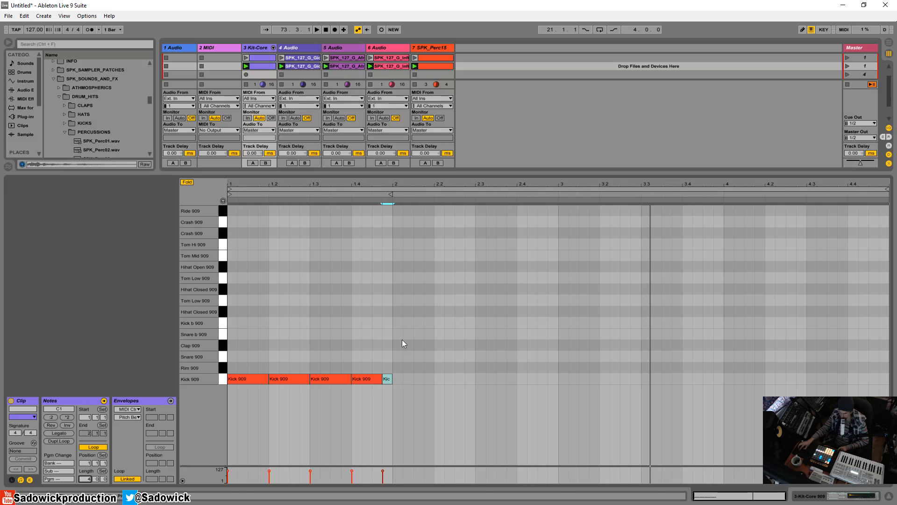
Step: Move the beat 1.4 kick and the short kick after it to the end of bar 4, starting at 4.4
drag(402, 340, 227, 401)
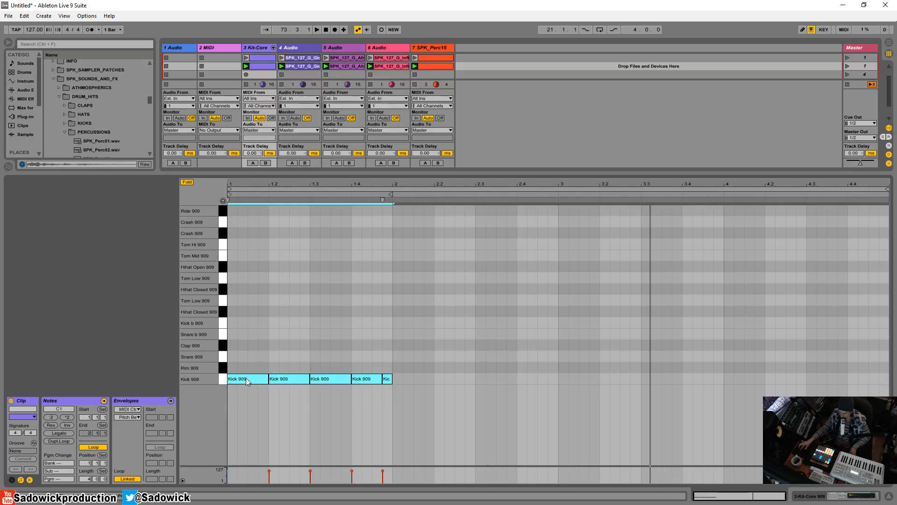
drag(321, 340, 373, 374)
drag(395, 332, 863, 390)
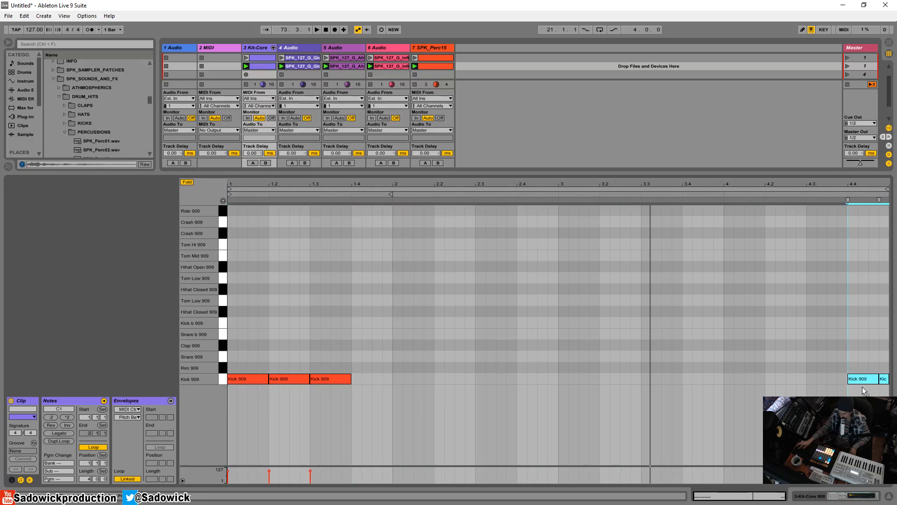
Step: Duplicate the first two kicks repeatedly to fill the four-bar clip with a kick on every beat
drag(302, 354, 225, 394)
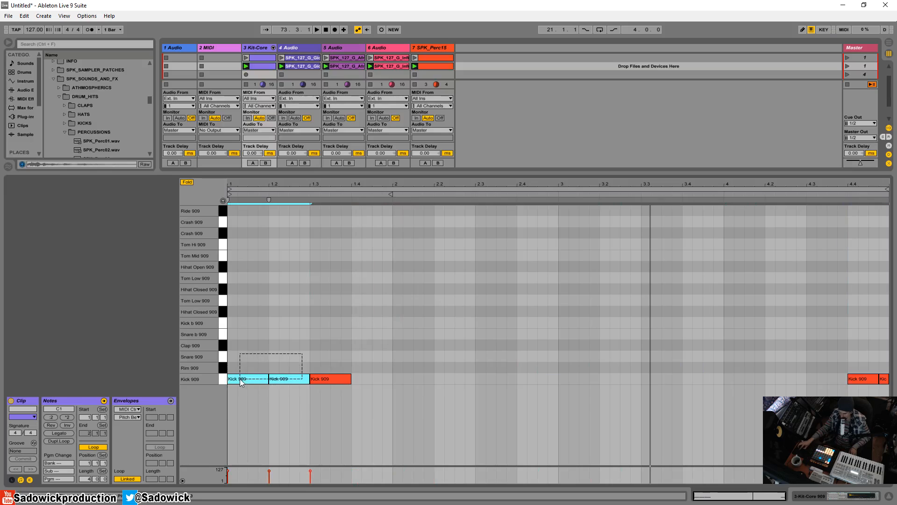
key(ctrl+d)
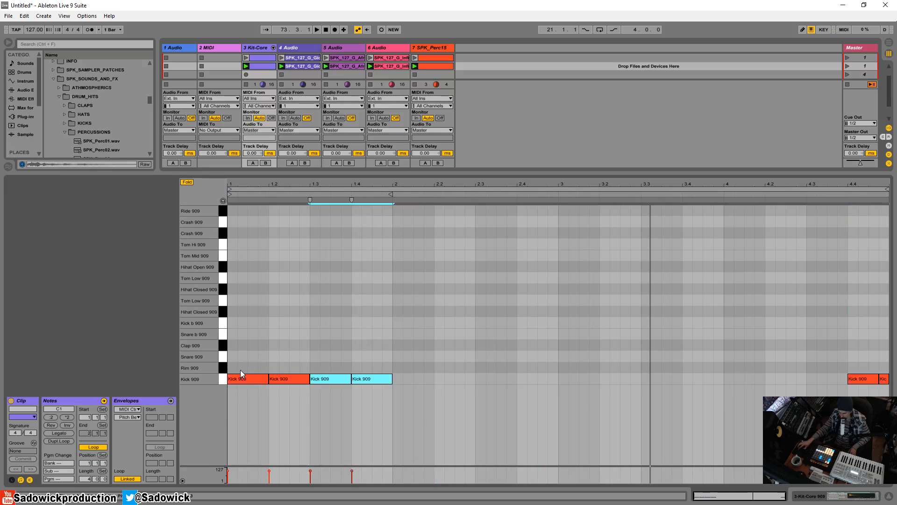
key(ctrl+d)
key(ctrl+d)
key(ctrl+d)
key(ctrl+d)
key(ctrl+d)
key(ctrl+d)
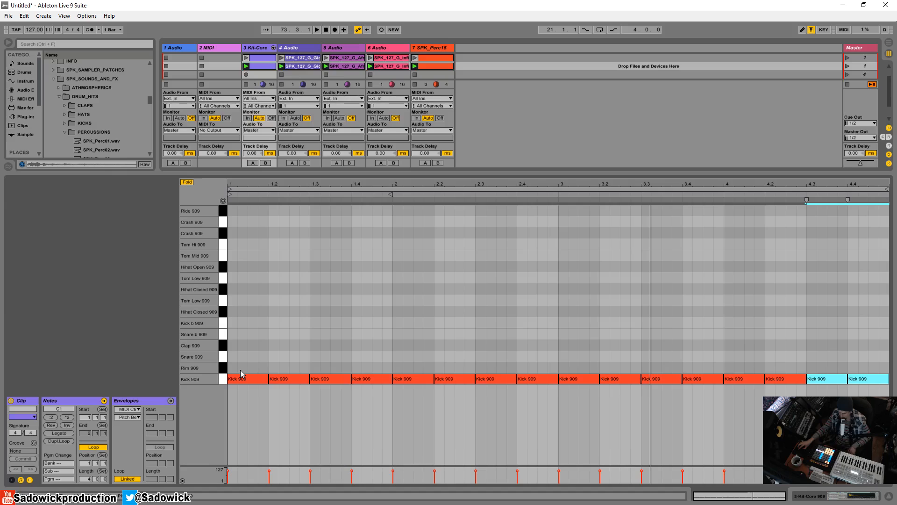
Step: Undo the last duplication, duplicate only the 4.2 kick to 4.3 so the double kick at the end stays, and play the scene
key(ctrl+z)
drag(792, 338, 784, 395)
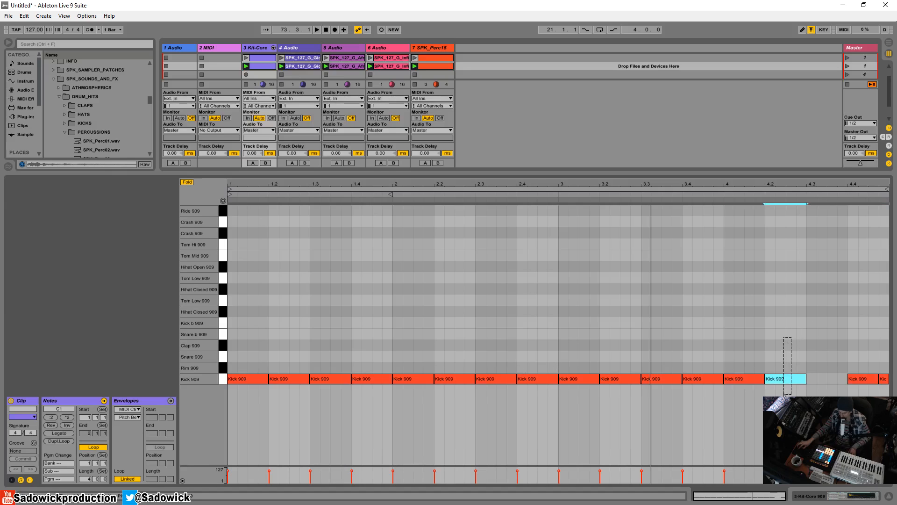
key(ctrl+d)
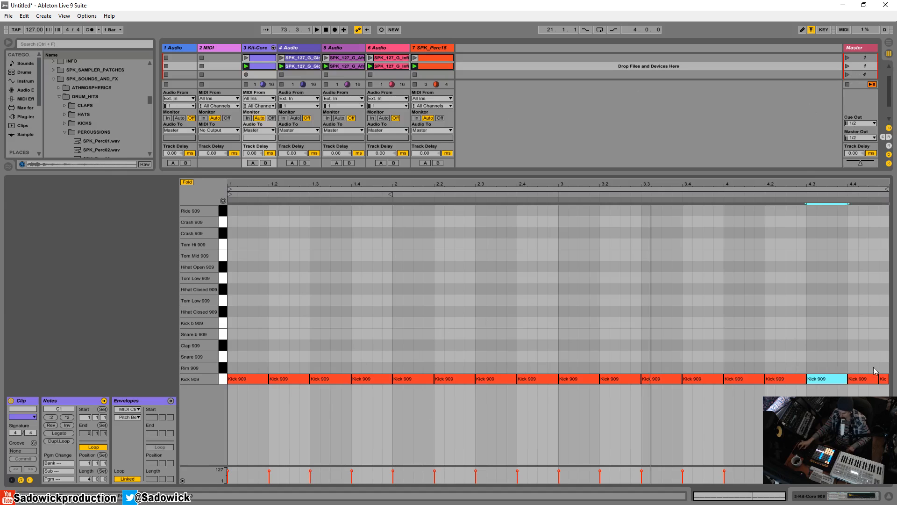
click(884, 380)
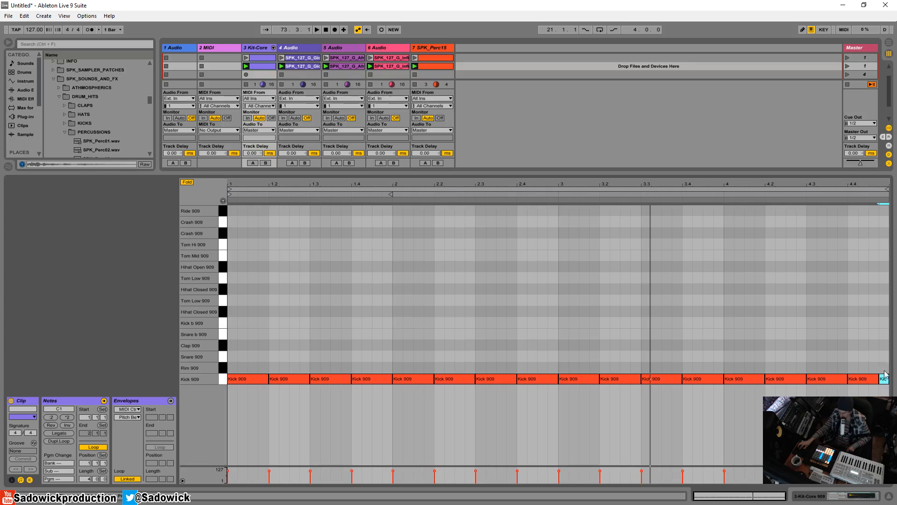
click(848, 67)
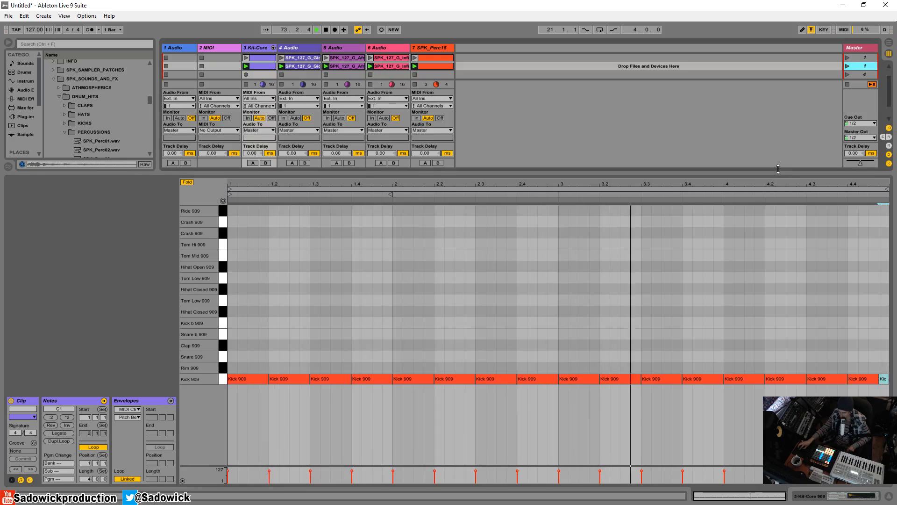
Step: Review the original and edited Kit-Core clips and move the edited scene below the empty scene 4
drag(777, 172, 769, 322)
drag(744, 379, 744, 371)
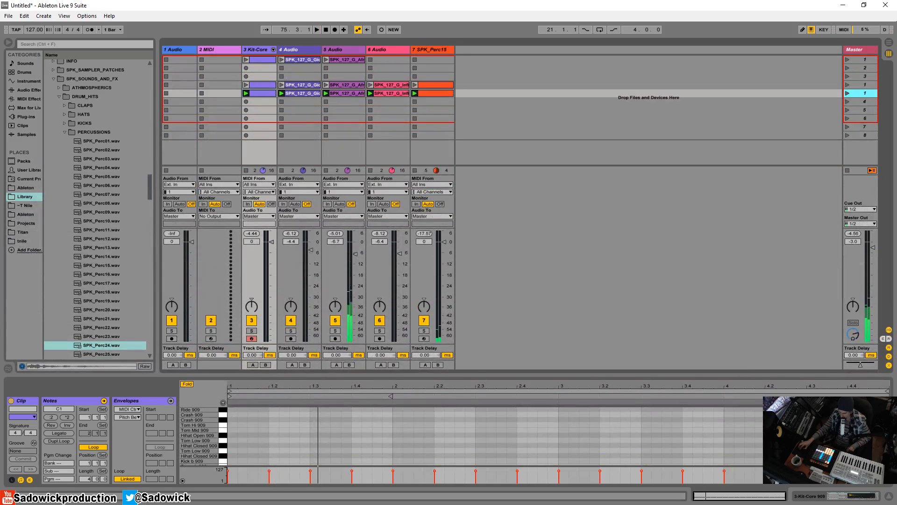
click(267, 86)
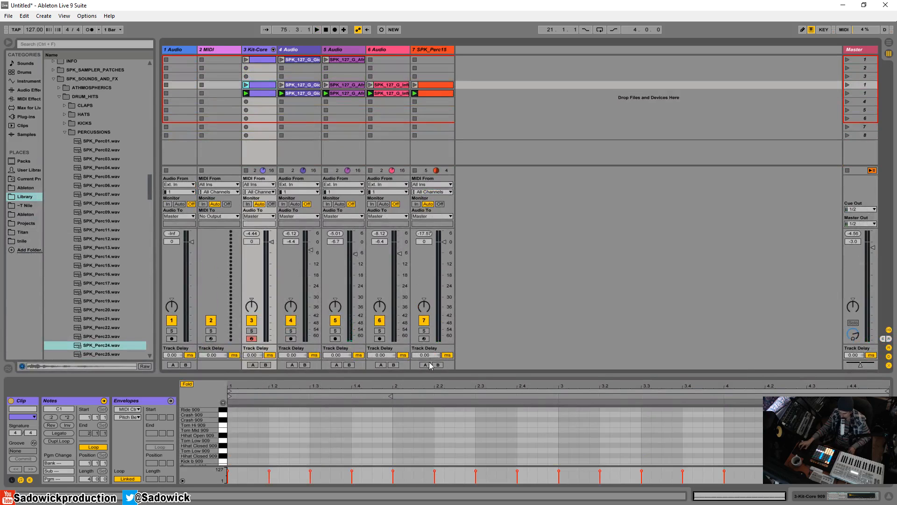
drag(429, 372, 429, 347)
click(261, 94)
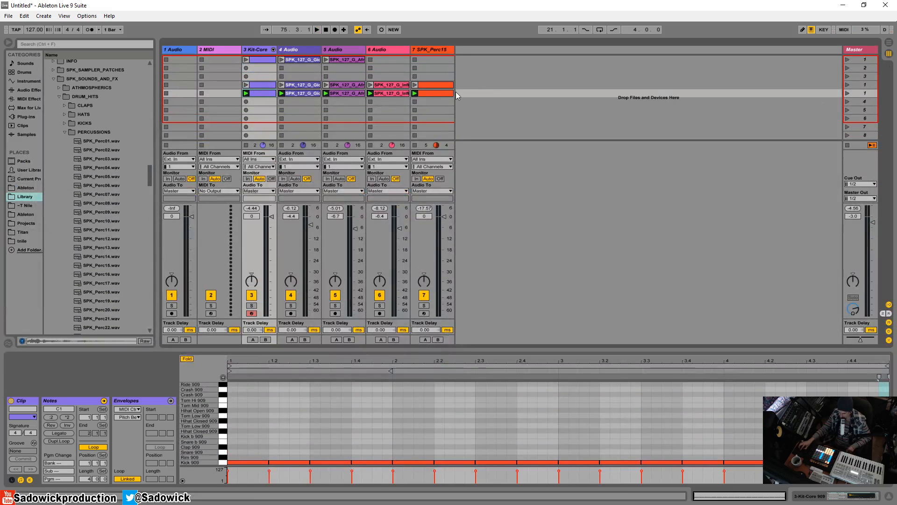
drag(860, 92, 859, 106)
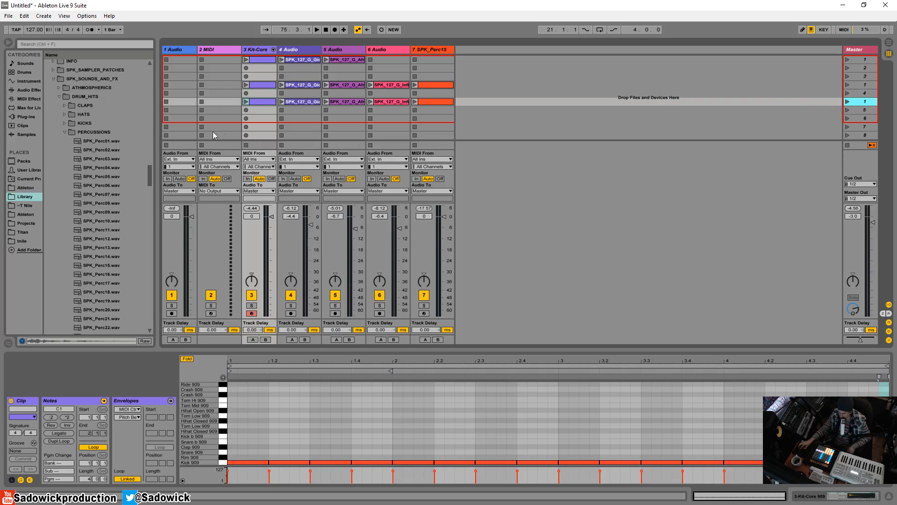
Step: Close the PERCUSSIONS folder and browse the SPK_WAV_LOOPS subfolders and the sample packs below them for another loop
click(63, 134)
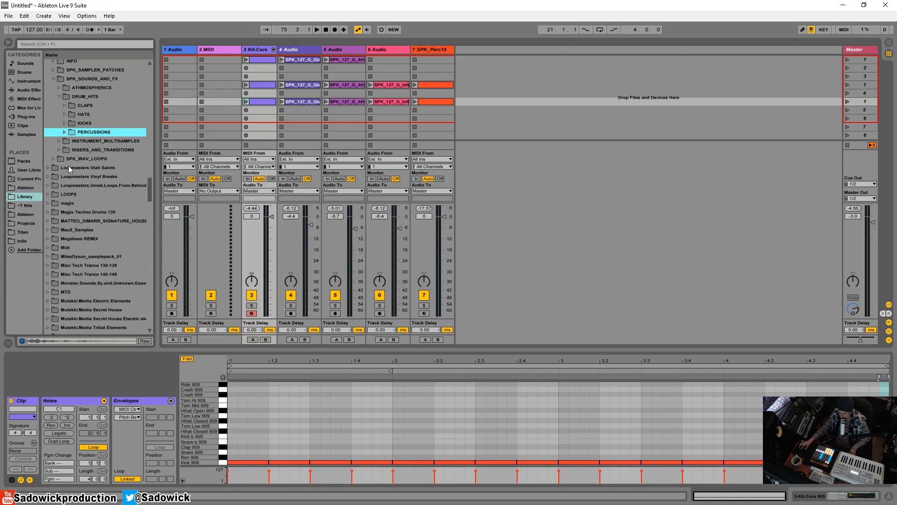
click(54, 157)
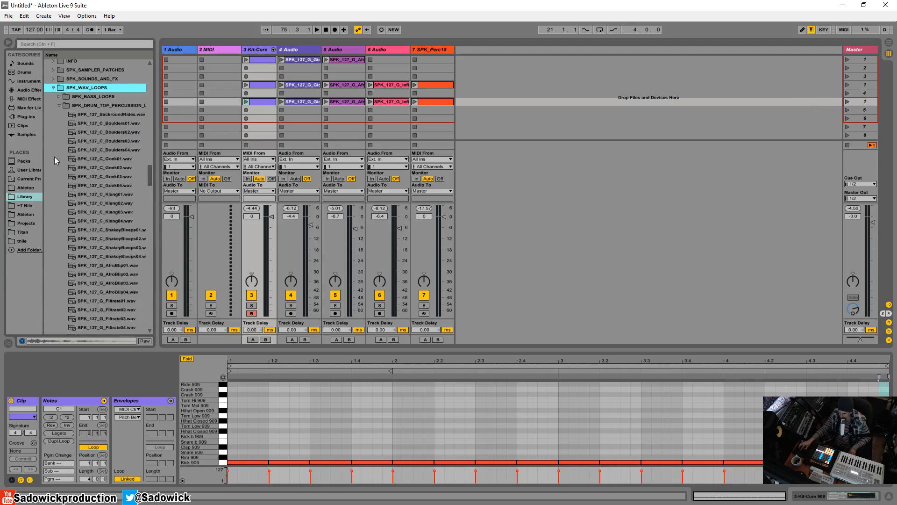
click(59, 105)
click(59, 115)
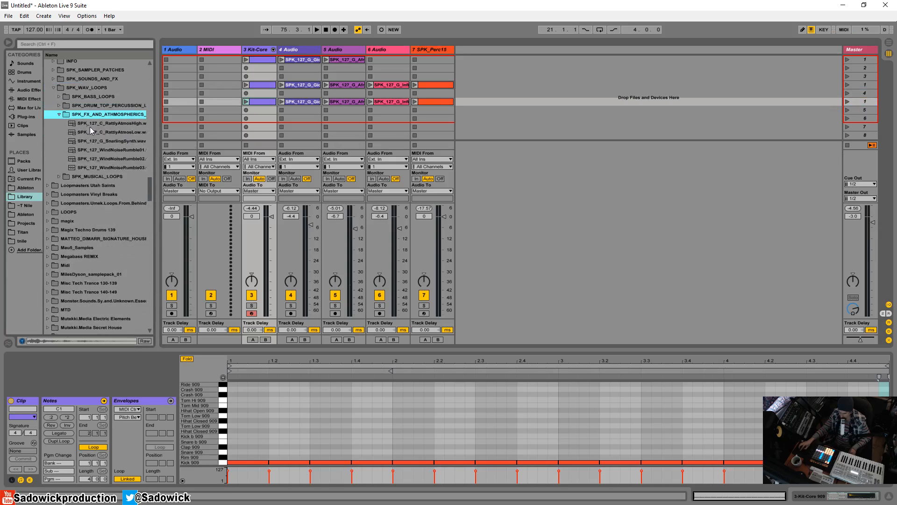
scroll(75, 142, down, 6)
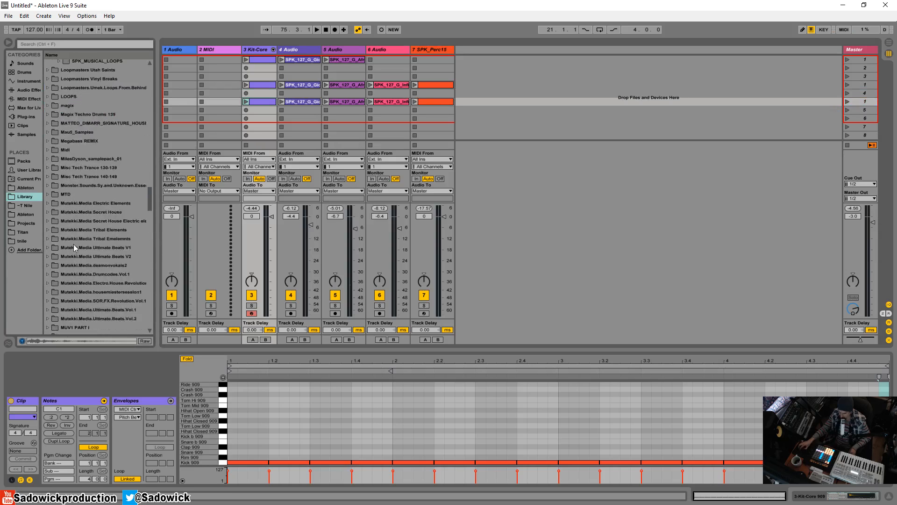
scroll(82, 239, up, 2)
Step: Open the MDIM_TOP_LPS folder inside MDIM_WAV_LPS, under MDIM_DRUM_LPS
click(48, 132)
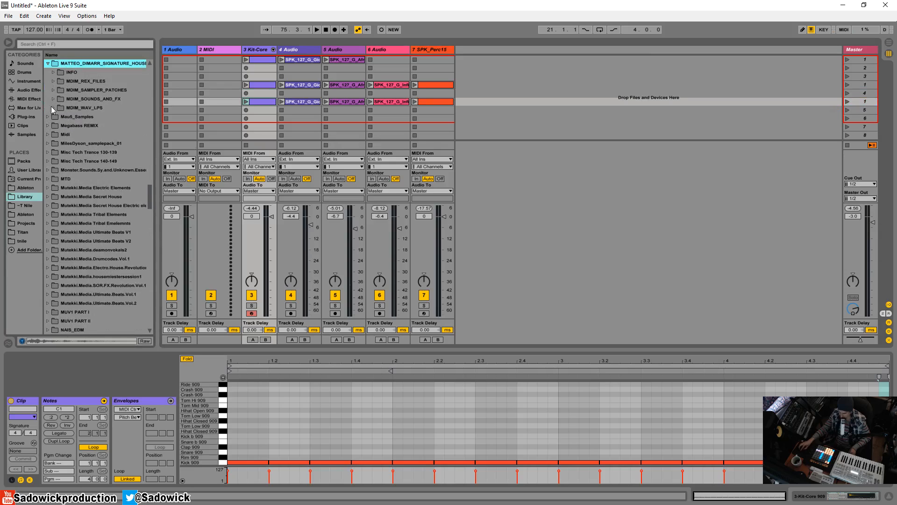
click(52, 108)
click(54, 108)
click(60, 125)
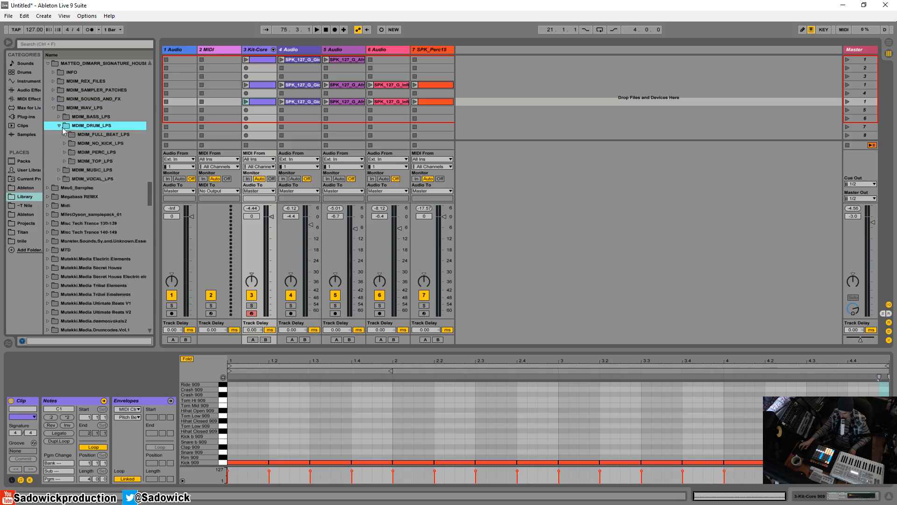
click(64, 161)
Step: Audition several top loops and place MDIM_127_TOPLOOP_15 on a new audio track in scene 5
click(103, 180)
click(108, 198)
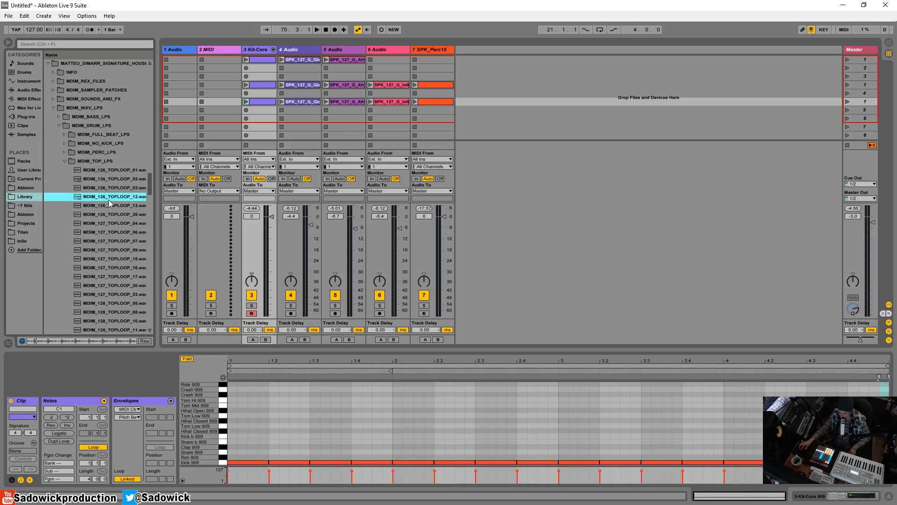
click(101, 207)
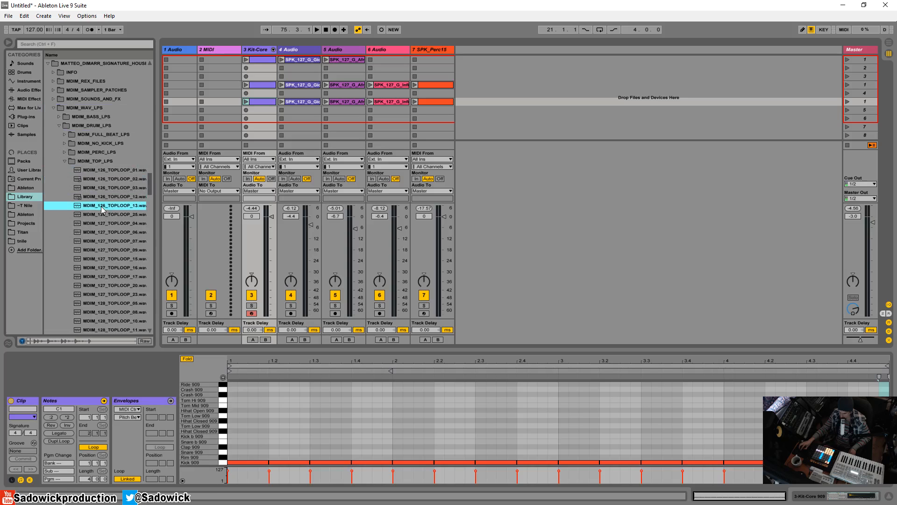
click(112, 250)
click(108, 259)
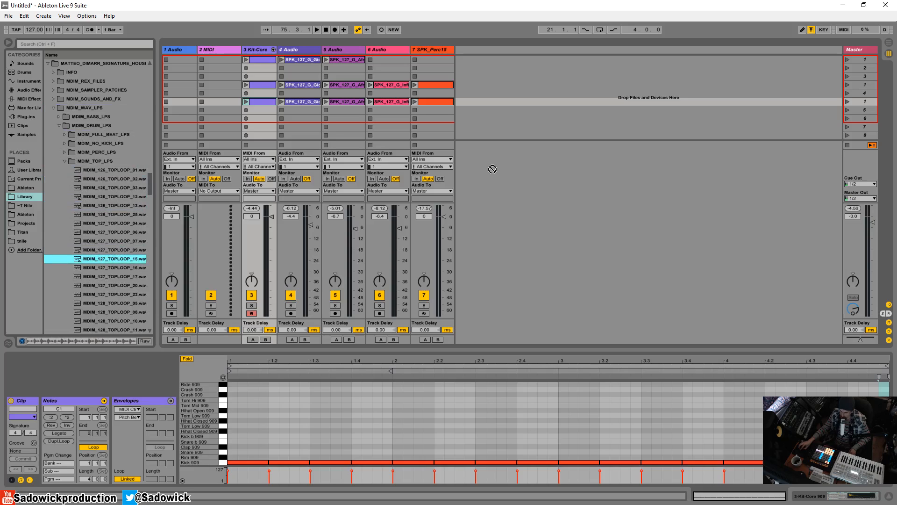
drag(492, 169, 474, 108)
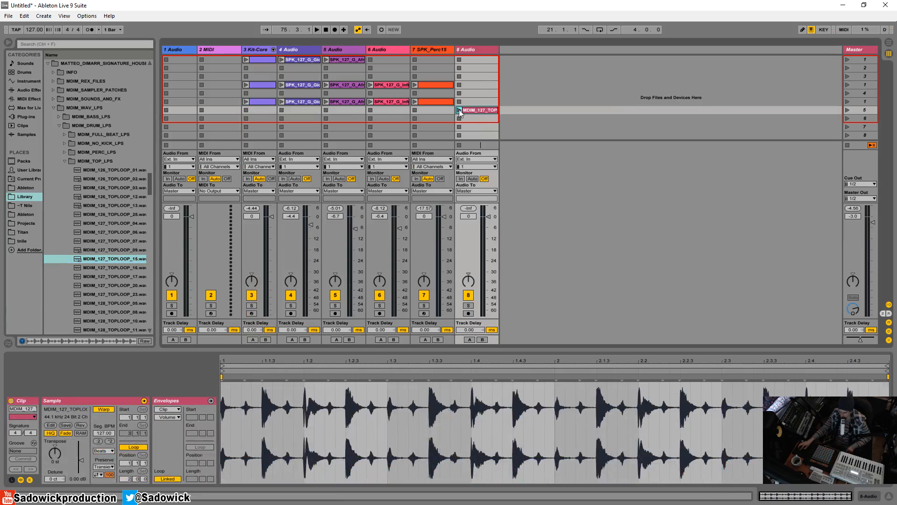
Step: Play the top loop soloed and shorten its loop to one beat, ending at 1.2
click(459, 109)
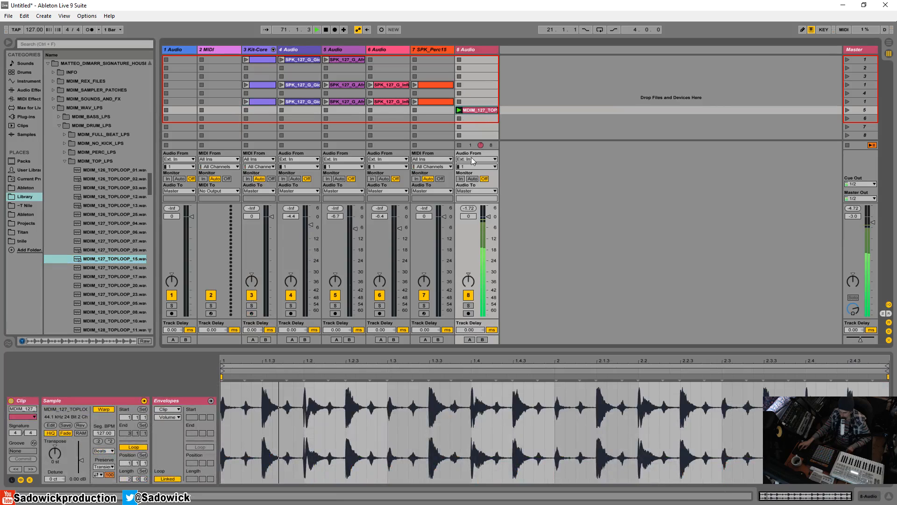
click(468, 306)
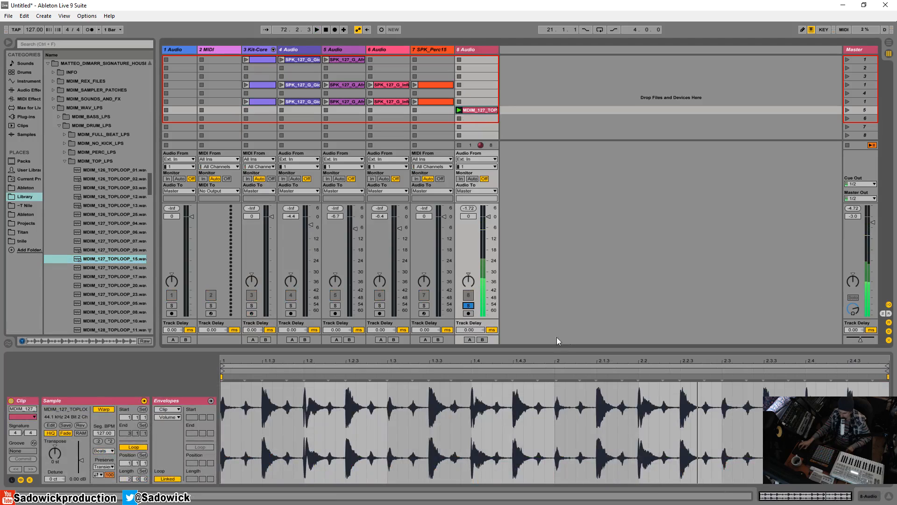
drag(888, 367, 303, 392)
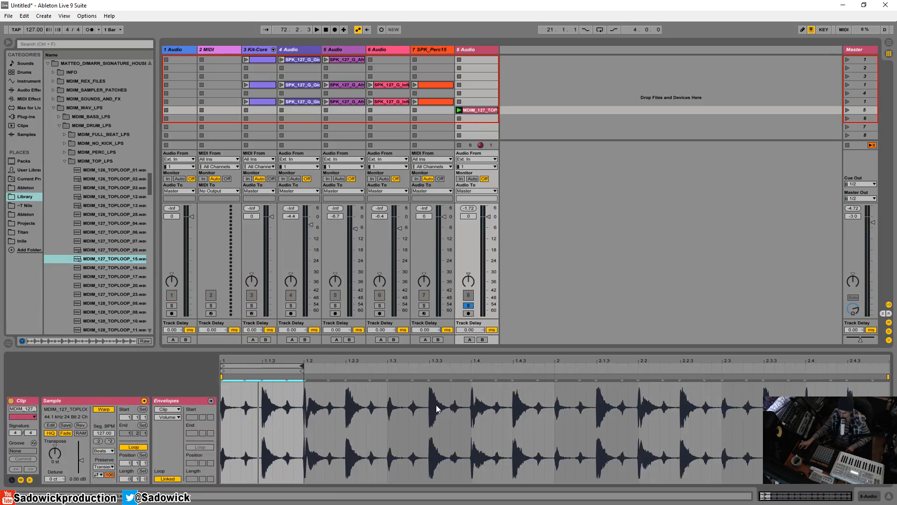
key(space)
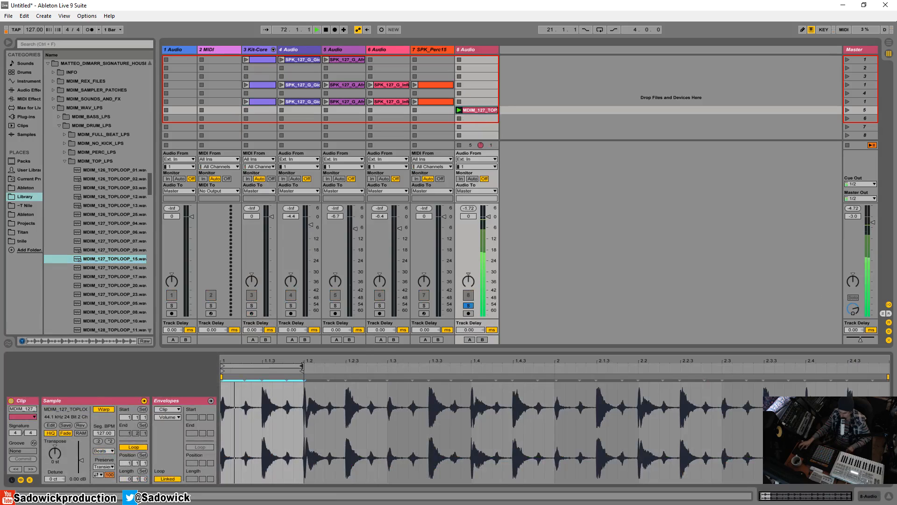
mouse_move(303, 367)
mouse_down()
mouse_move(869, 374)
mouse_move(460, 388)
mouse_move(785, 378)
mouse_move(303, 370)
mouse_up()
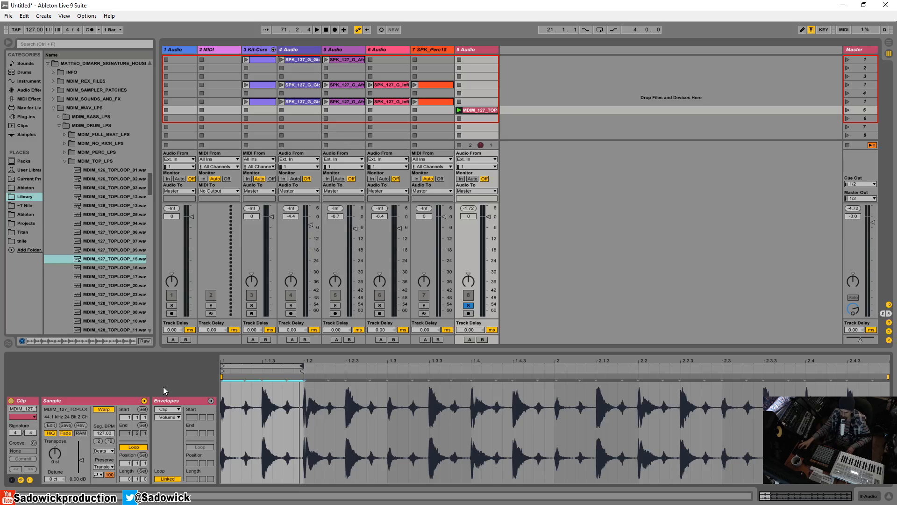
Step: Show the clip's Volume envelope and draw a dip to about 82% over the first sixteenth
click(29, 480)
click(30, 481)
click(168, 410)
click(168, 411)
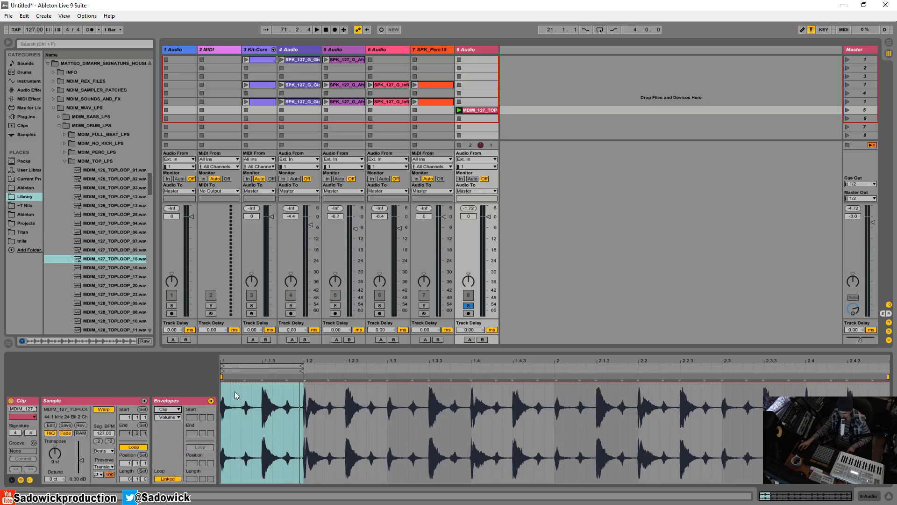
key(b)
drag(236, 384, 234, 499)
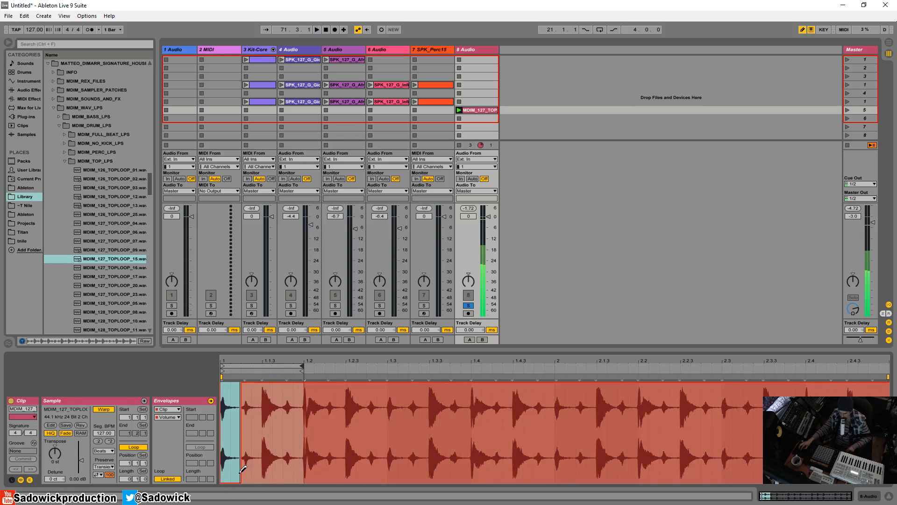
mouse_move(239, 468)
mouse_down()
mouse_move(230, 385)
mouse_move(248, 380)
mouse_up()
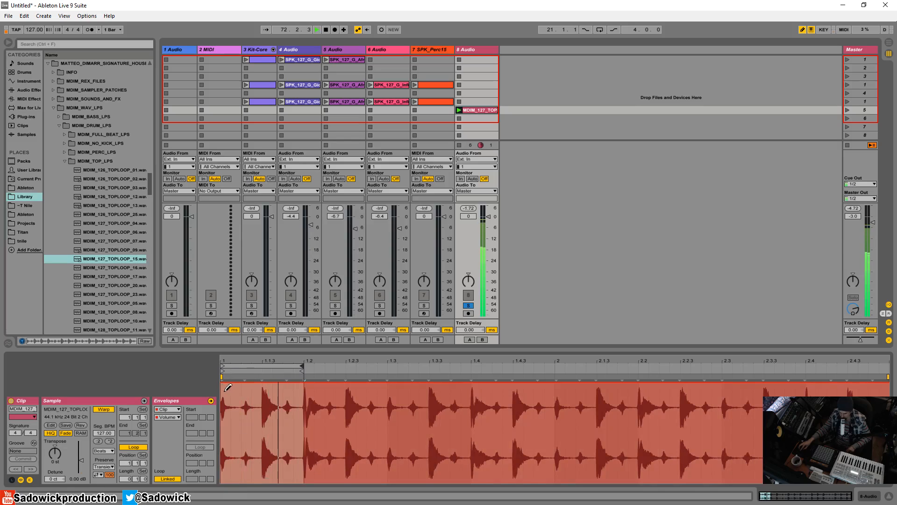
mouse_move(225, 389)
mouse_down()
mouse_move(225, 400)
mouse_move(237, 396)
mouse_up()
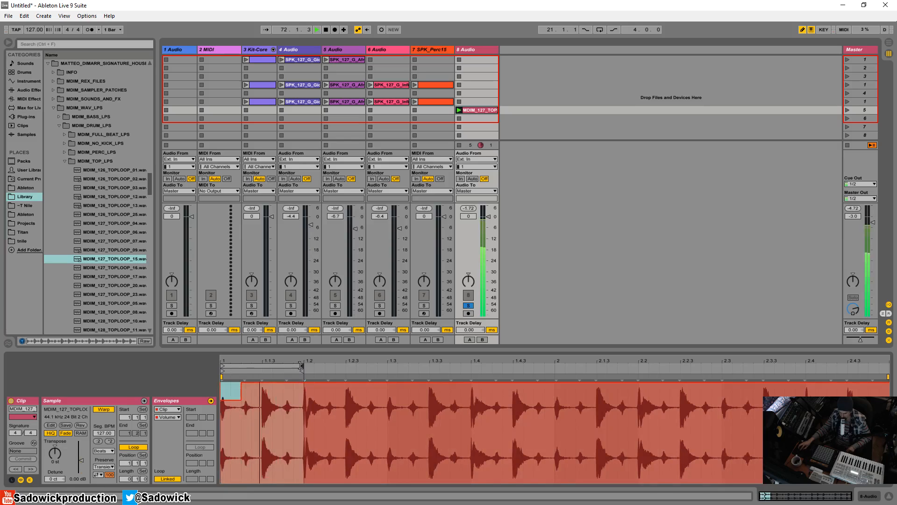
Step: Extend the clip's loop to two beats and draw the volume down to silence over the first sixteenth of beat 1.2
drag(302, 369, 392, 373)
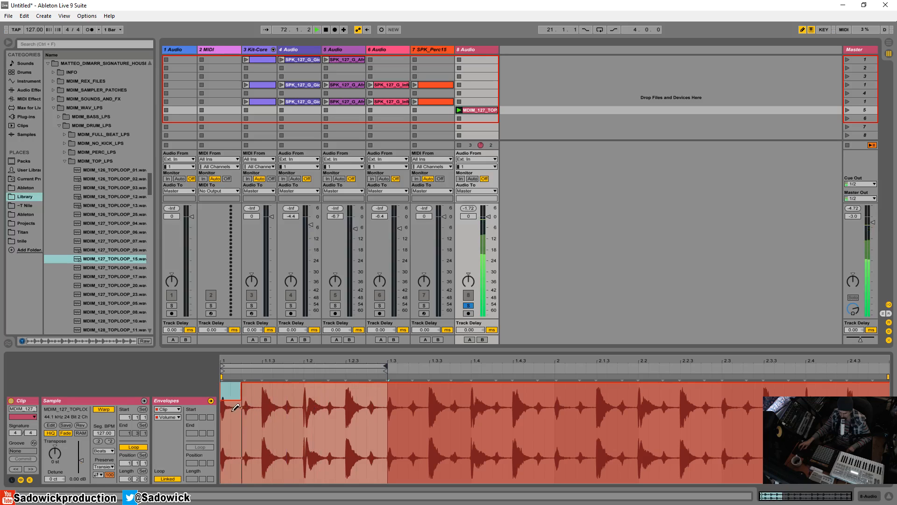
drag(304, 445, 324, 445)
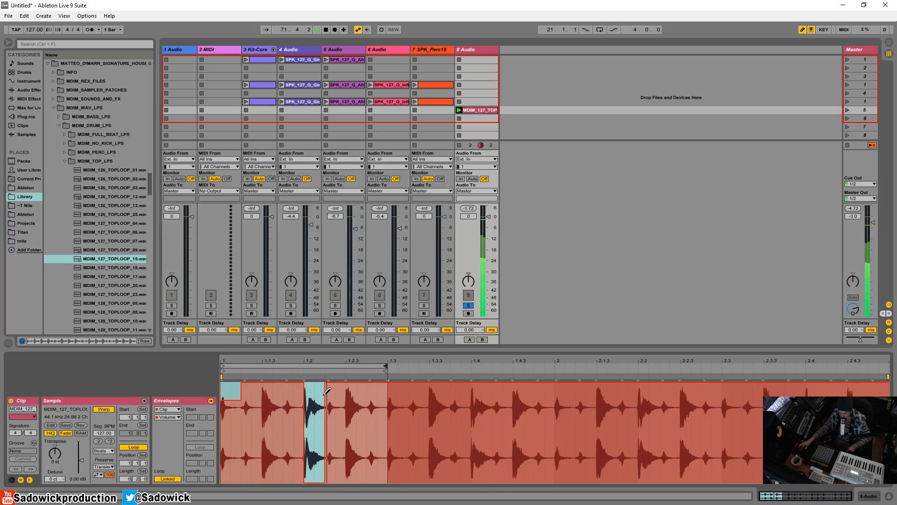
key(space)
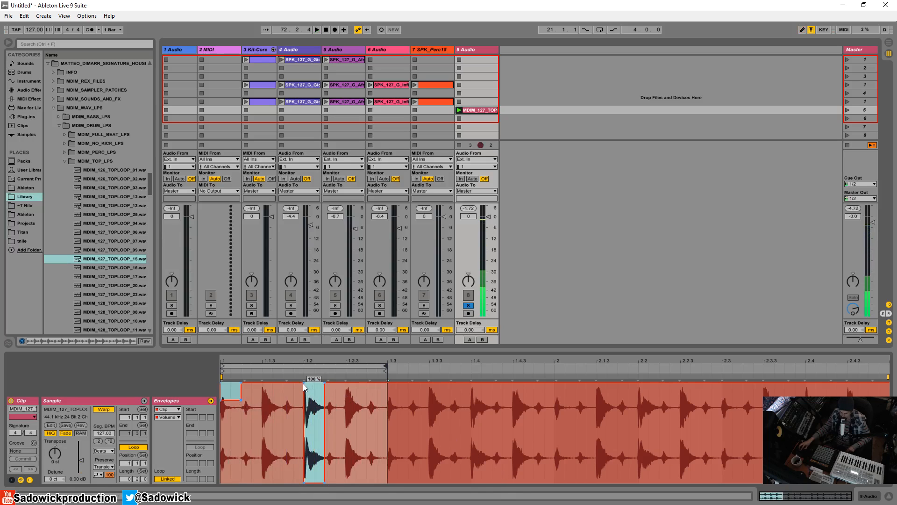
Step: Undo the breakpoint move and, with Draw mode off, reshape the volume envelope into a slope down to silence at 1.2
drag(303, 383, 301, 385)
key(ctrl+z)
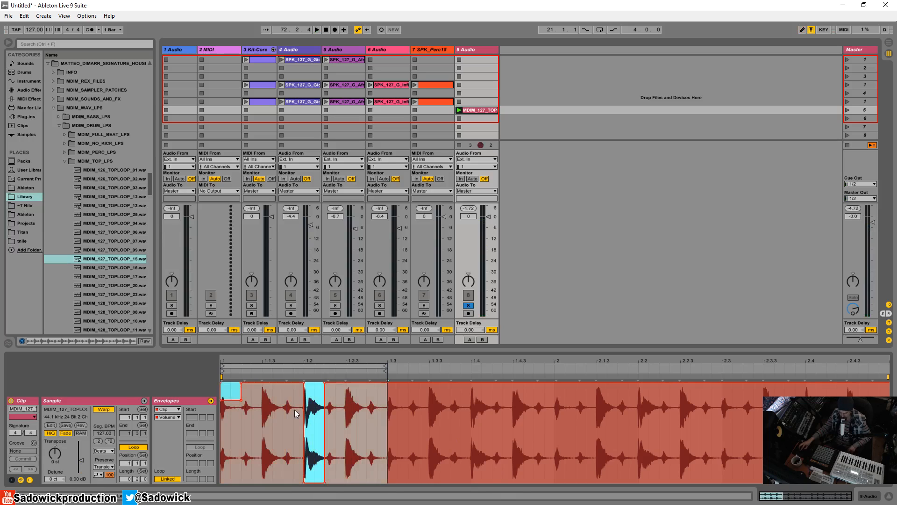
click(293, 407)
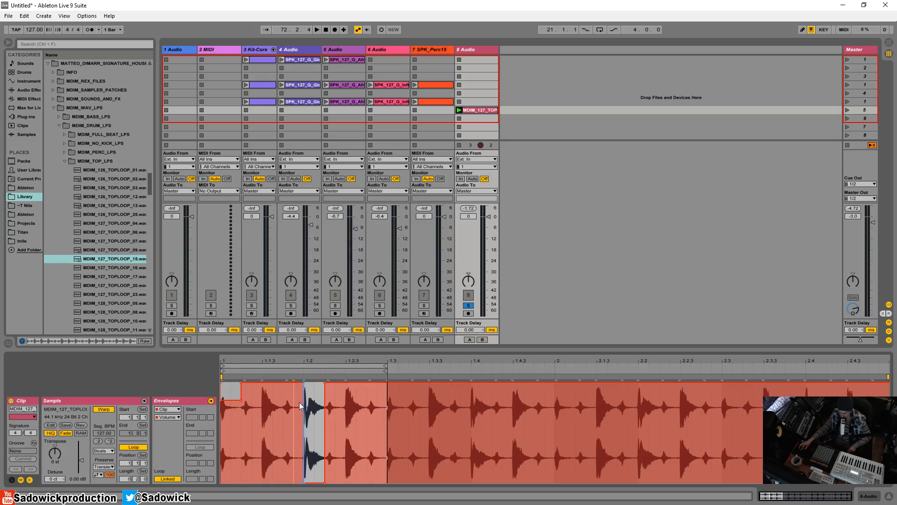
mouse_move(304, 382)
mouse_down()
mouse_move(302, 358)
mouse_move(301, 370)
mouse_move(369, 376)
mouse_move(334, 384)
mouse_up()
key(space)
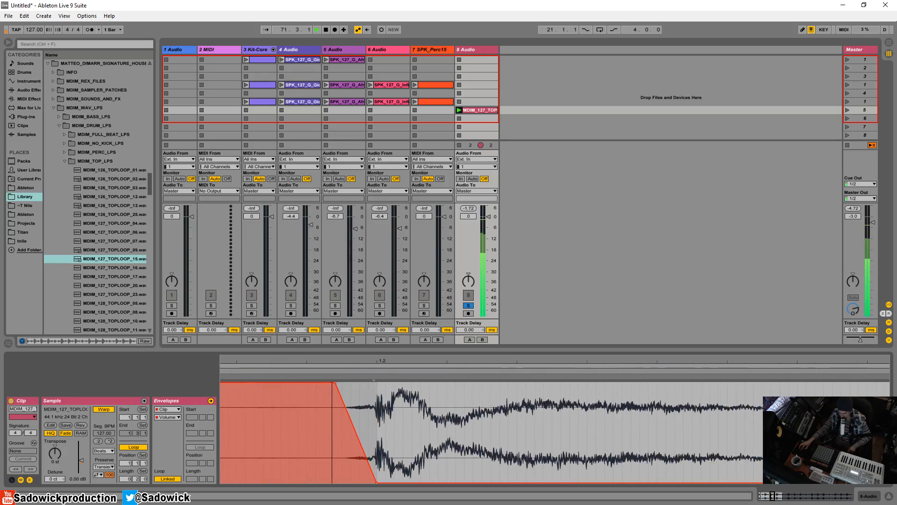
drag(279, 361, 277, 344)
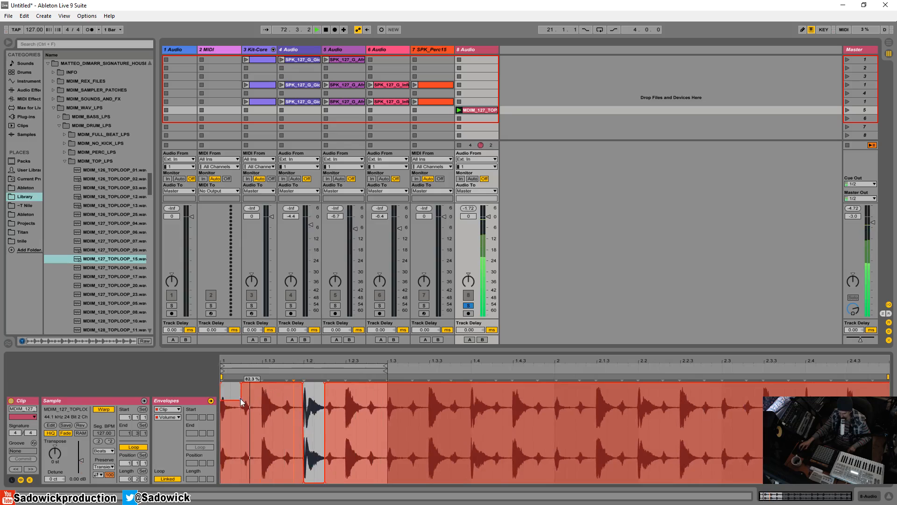
Step: Reshape the ends of both volume dips into gradual ramps back to full level and play the loop
drag(242, 400, 260, 382)
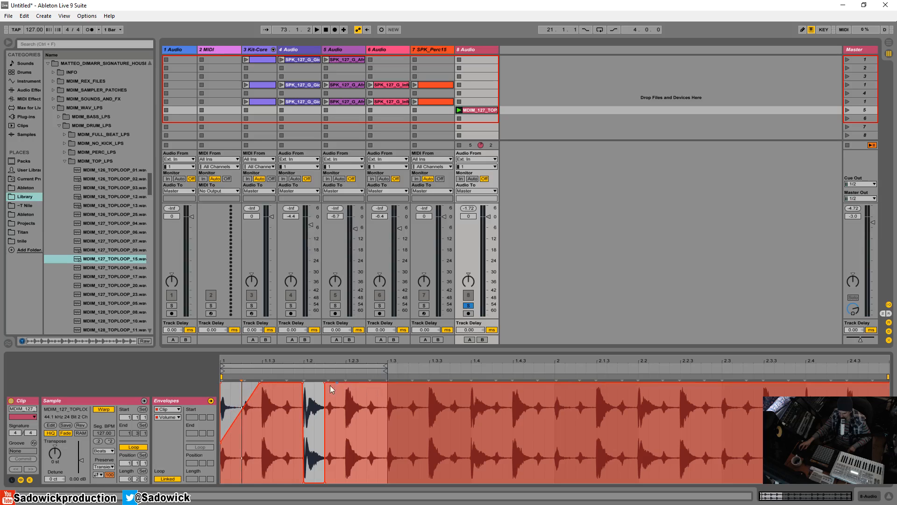
drag(326, 386, 343, 383)
key(space)
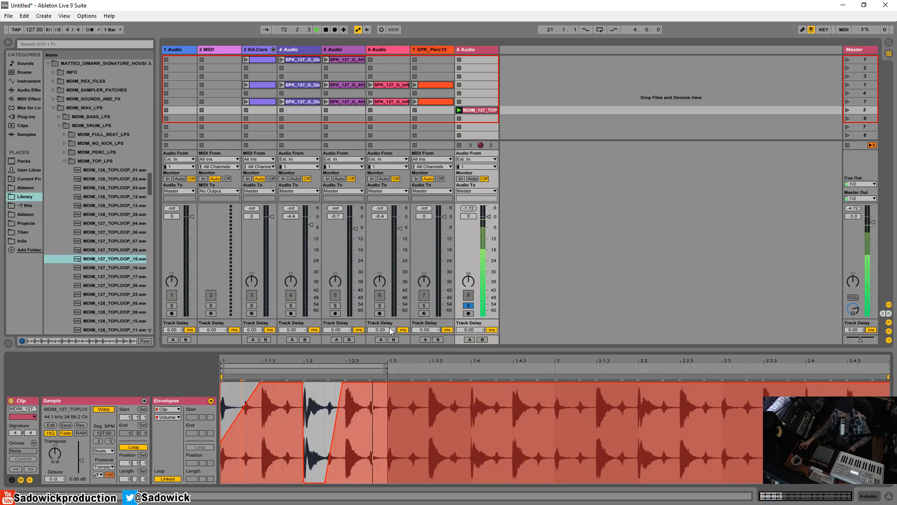
key(space)
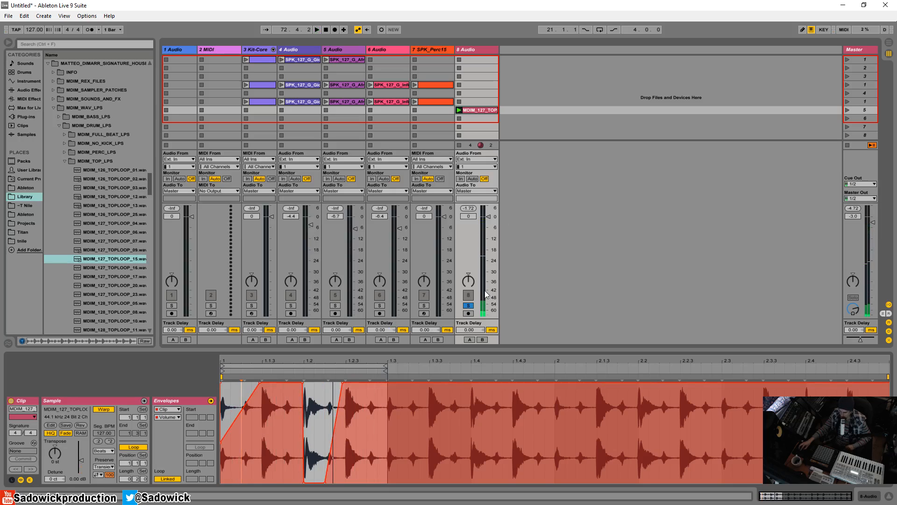
Step: Unsolo track 8 and play the edited scene together with the top loop clip
click(469, 306)
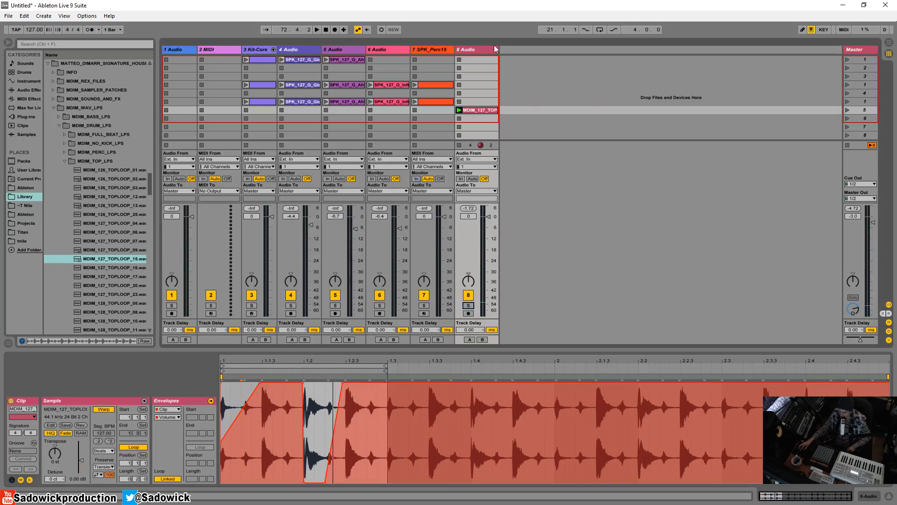
click(848, 101)
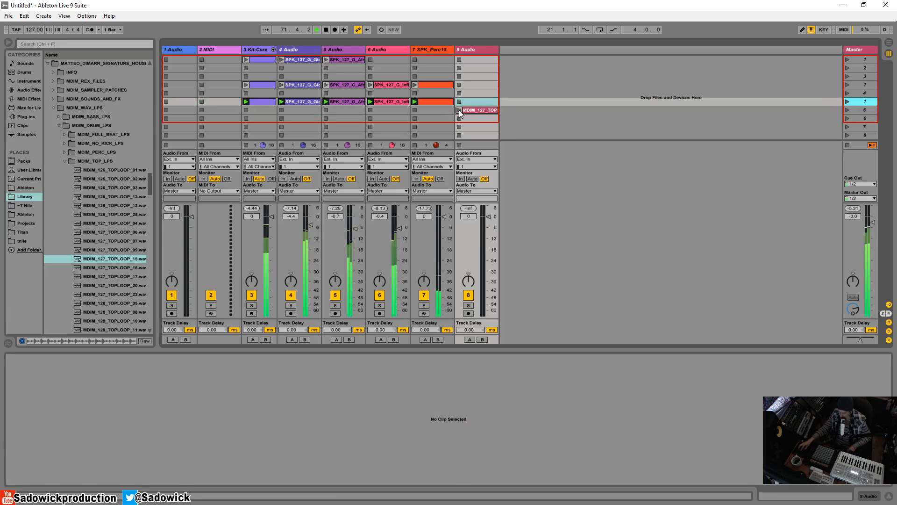
click(459, 110)
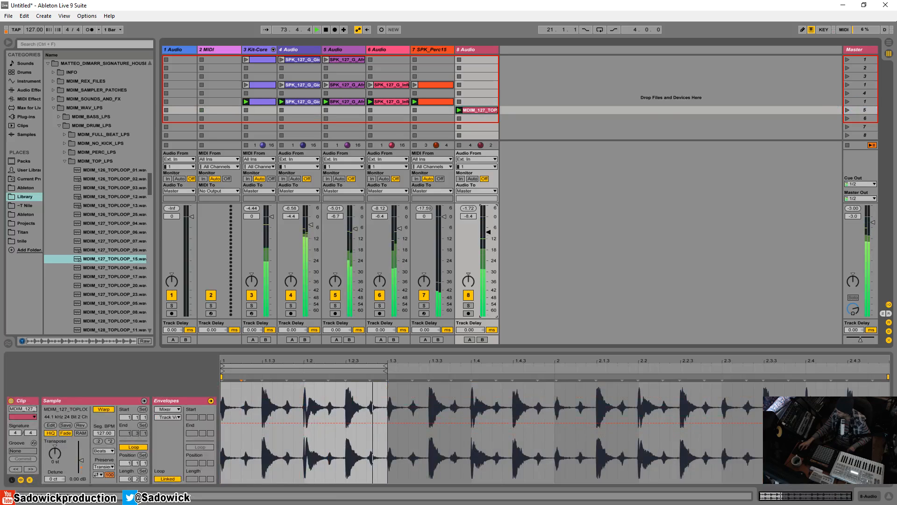
Step: Set track 8's volume to -4.4 dB and move the top loop clip up into the playing scene
drag(488, 232, 489, 227)
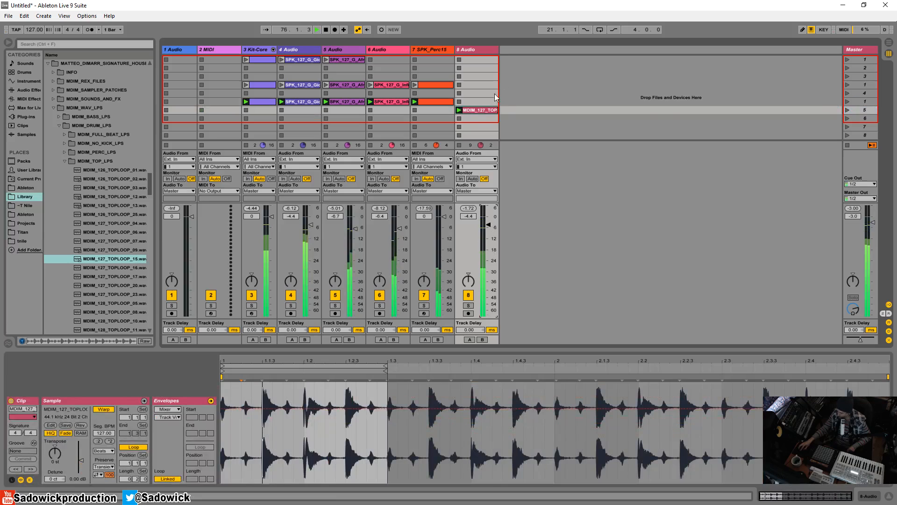
drag(478, 110, 478, 102)
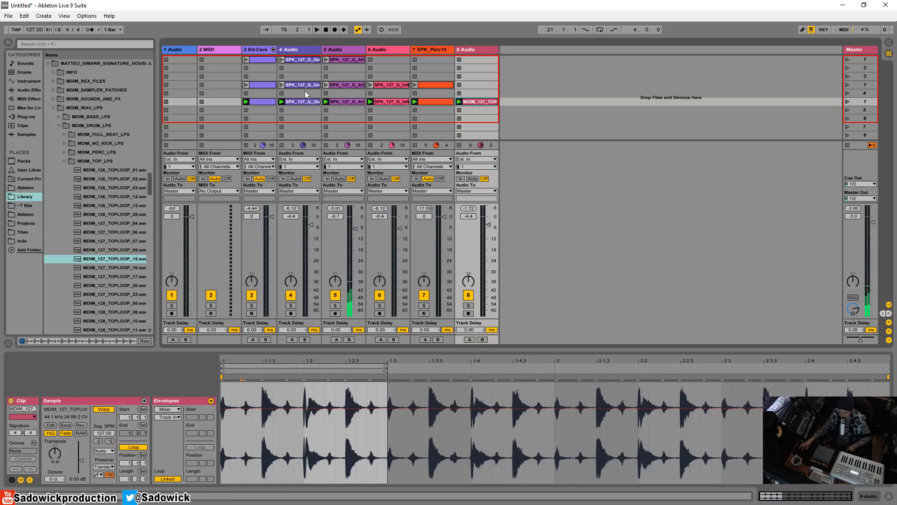
Step: Close the top loops folder and select MDIM_126_PERCLOOP_01 in the MDIM_PERC_LPS folder of drum loops
click(65, 152)
click(61, 125)
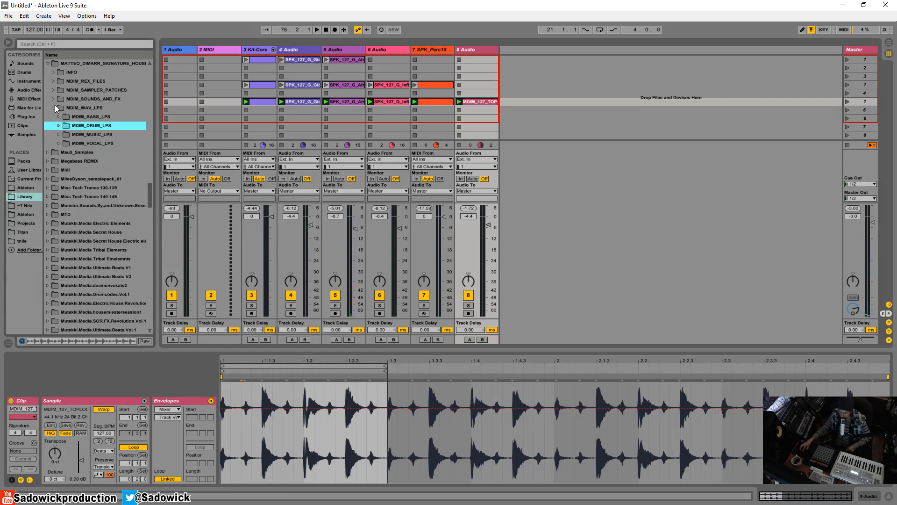
click(54, 107)
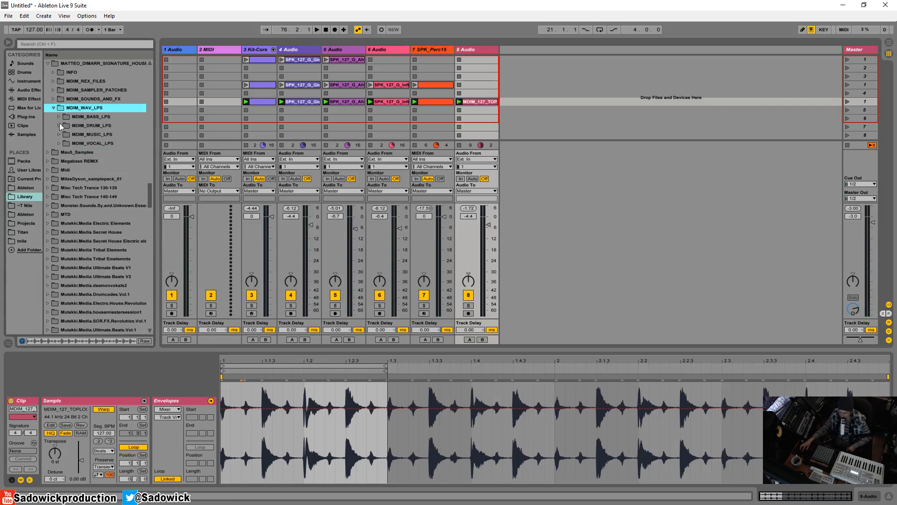
click(60, 124)
click(102, 161)
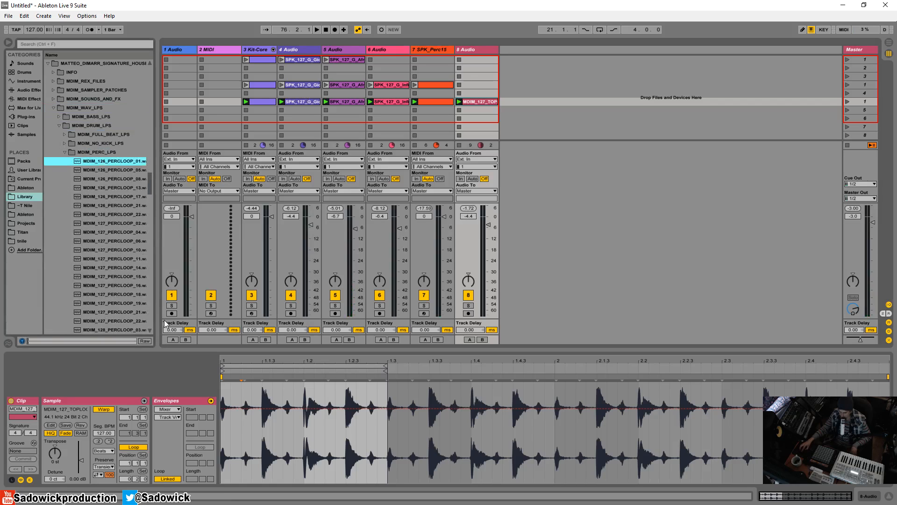
Step: Audition percussion loops in the MDIM_PERC_LPS folder, including MDIM_126_PERCLOOP_01, MDIM_127_PERCLOOP_02 and MDIM_127_PERCLOOP_10
scroll(111, 208, down, 2)
shift+click(111, 209)
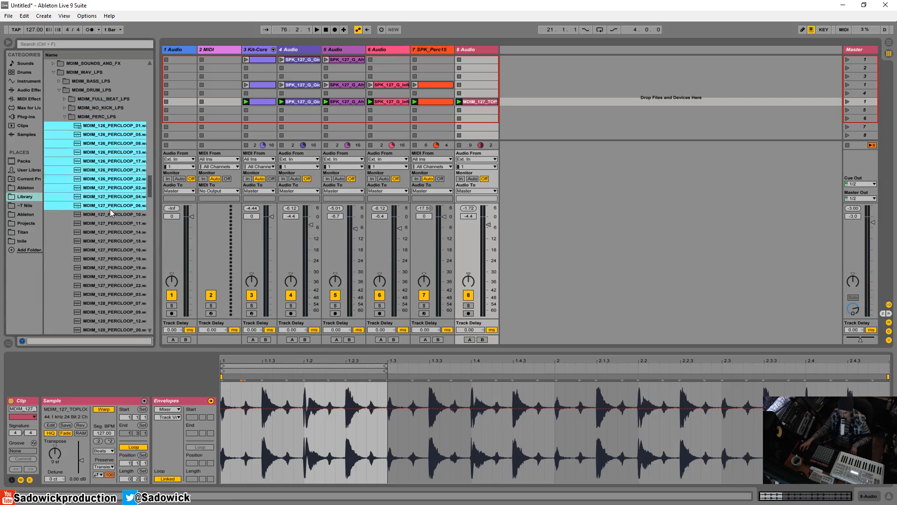
mouse_move(102, 126)
mouse_down()
mouse_move(527, 71)
mouse_move(66, 167)
mouse_move(104, 130)
mouse_up()
click(114, 127)
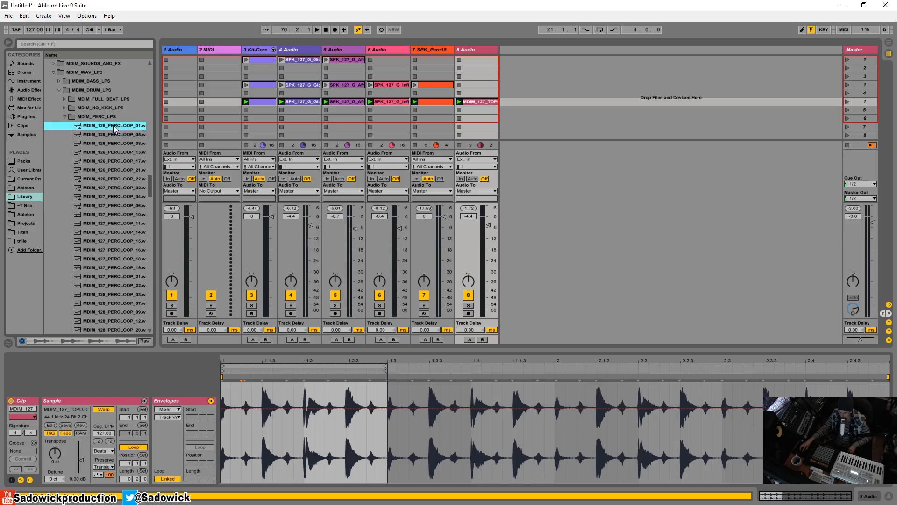
scroll(112, 208, down, 2)
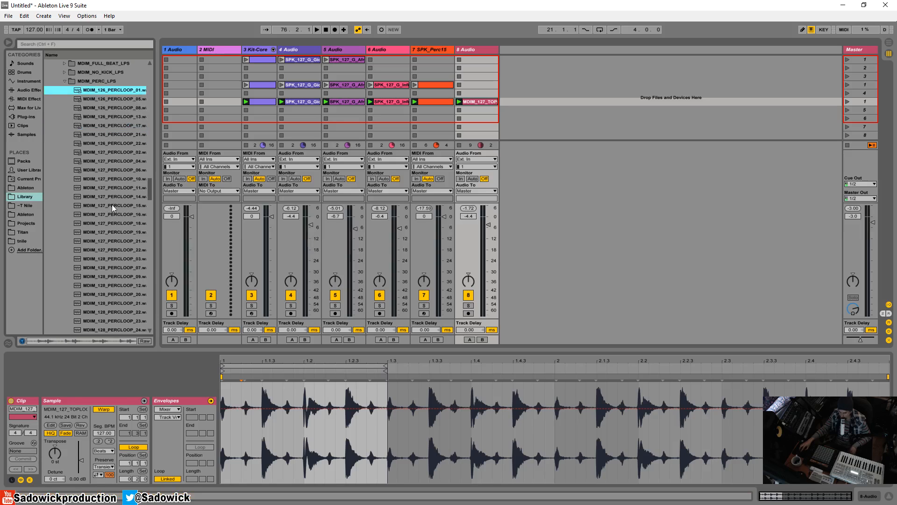
click(114, 150)
scroll(105, 204, down, 2)
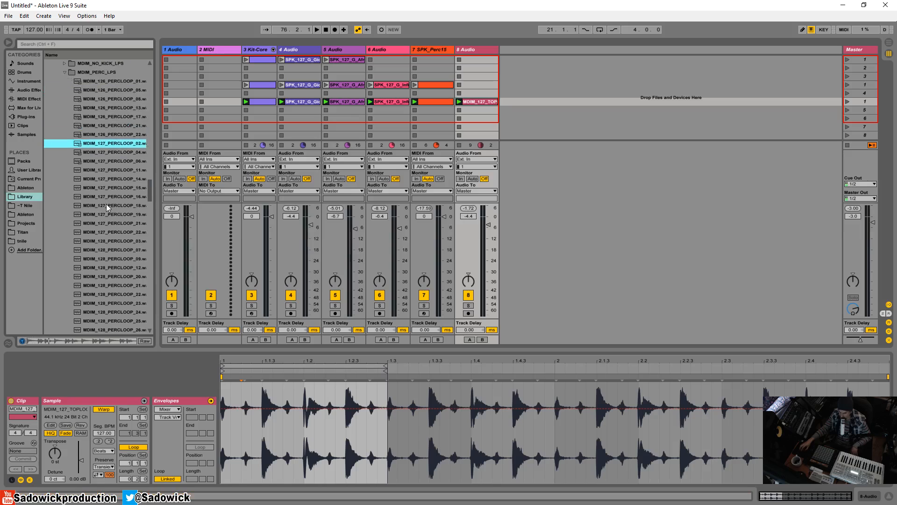
shift+click(116, 230)
click(129, 161)
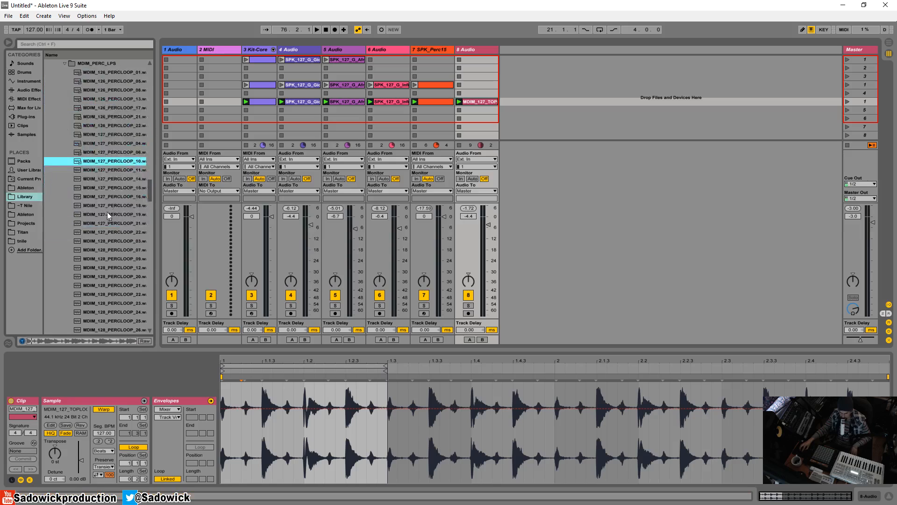
Step: Add all 127 BPM percussion loops, MDIM_127_PERCLOOP_02 through 22, as clips on a new track 9 and enlarge the clip grid
click(108, 231)
shift+click(108, 134)
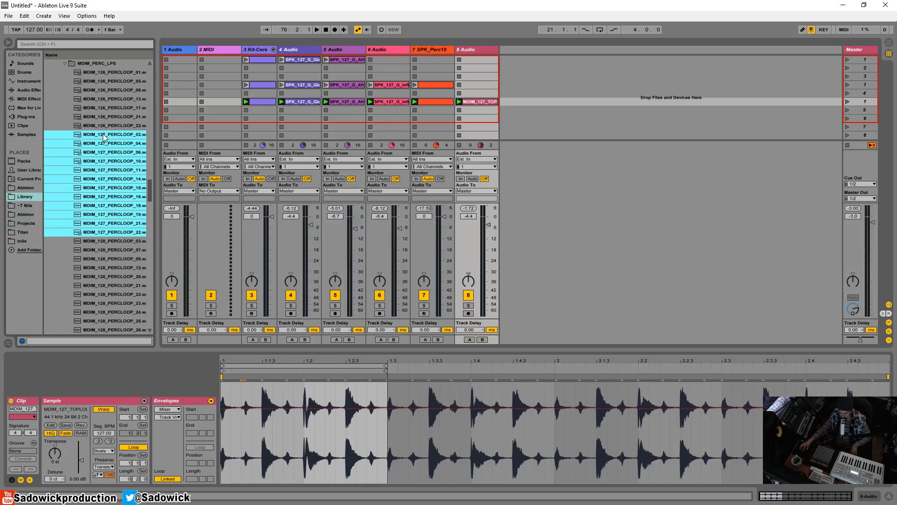
drag(95, 137, 508, 59)
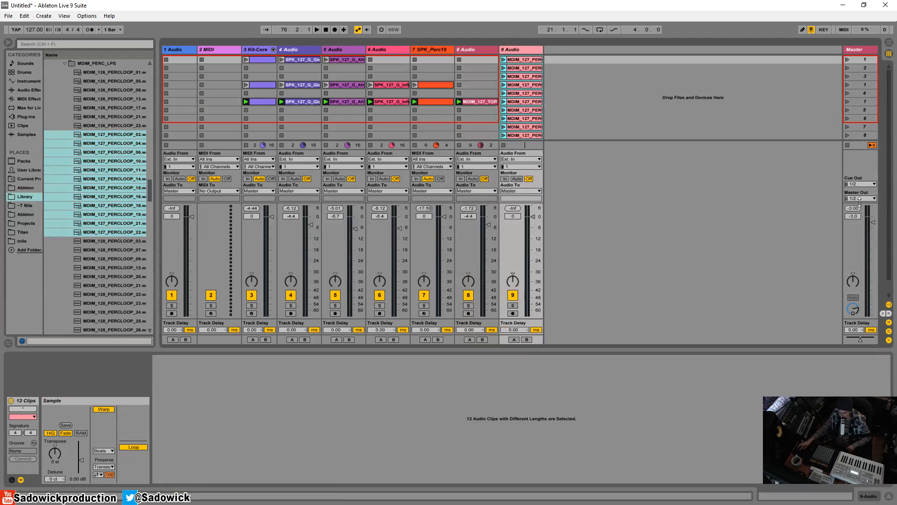
drag(859, 201, 869, 236)
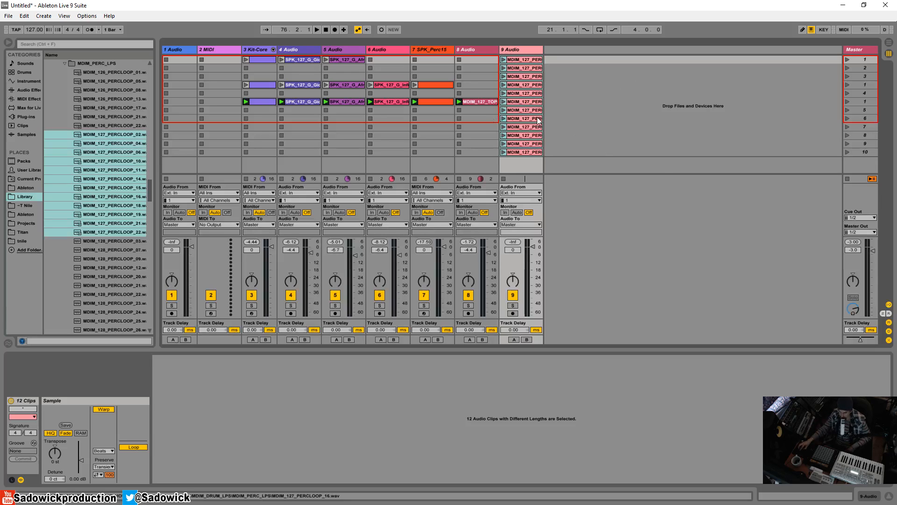
Step: Insert the Xfer LFOTool plug-in into track 9's device chain
click(521, 60)
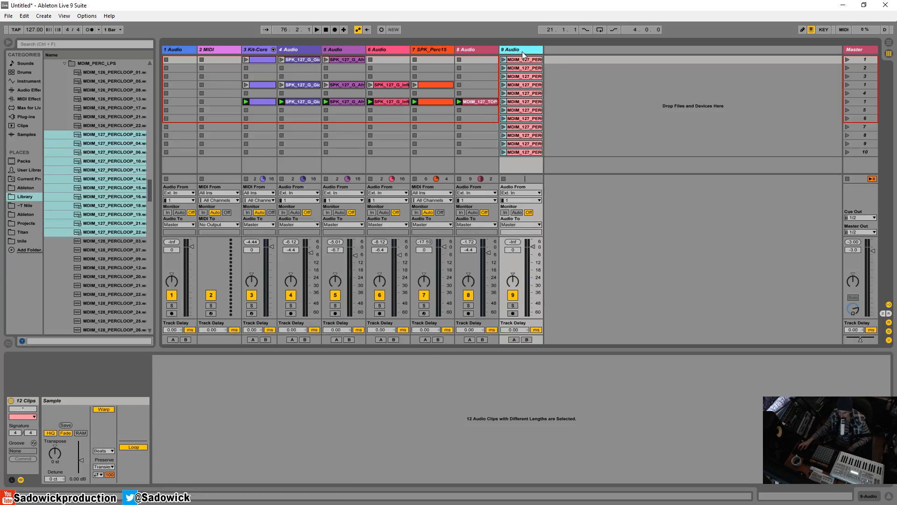
click(869, 497)
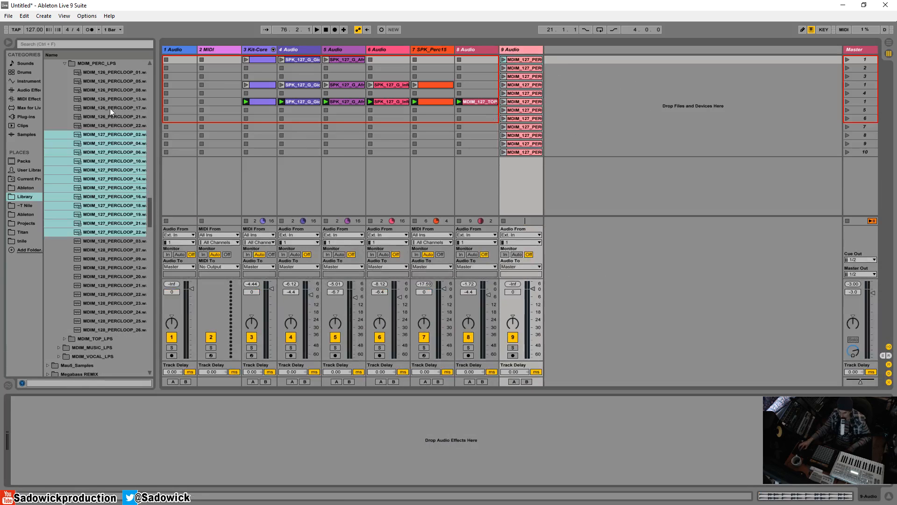
click(28, 116)
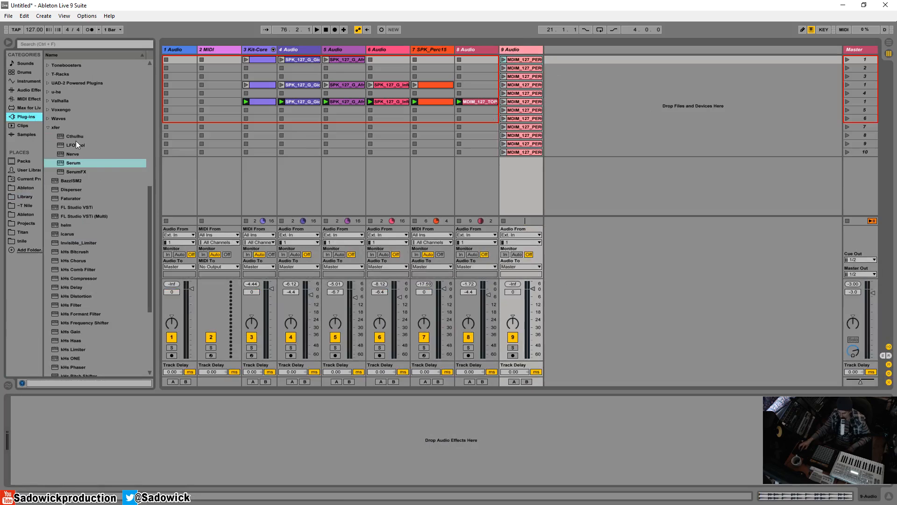
drag(76, 141, 170, 427)
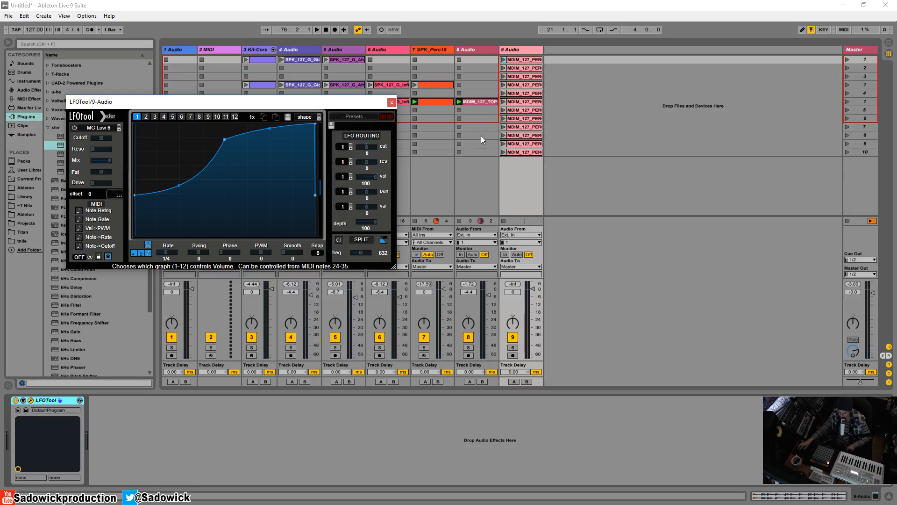
click(449, 5)
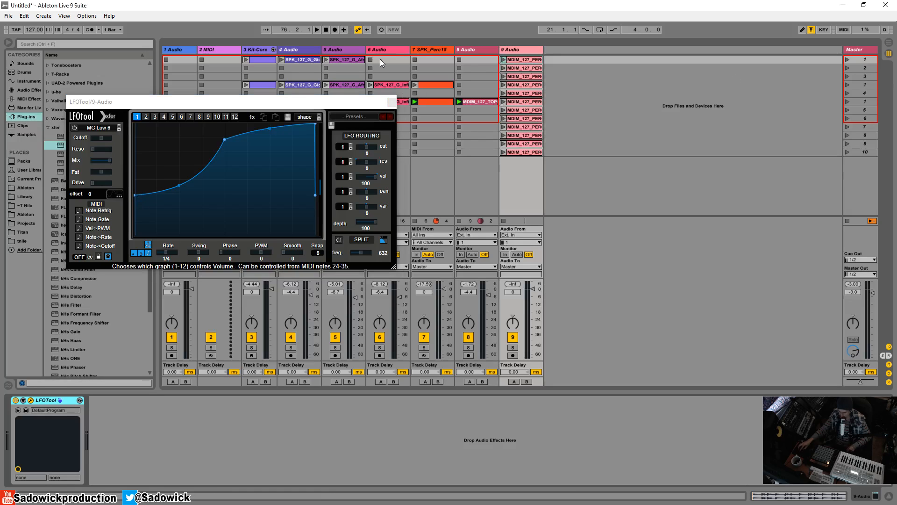
Step: Start playback and launch the first eight percussion clips on track 9 in turn to hear them with the playing scene
key(space)
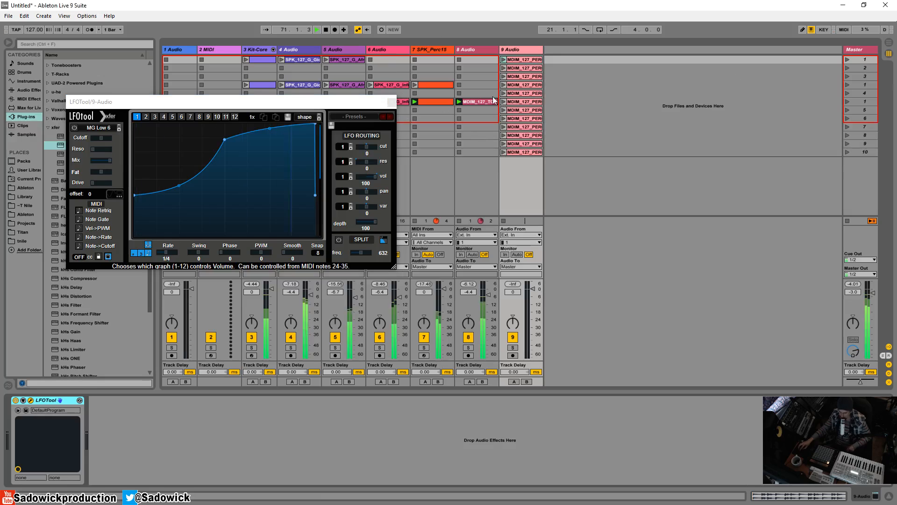
click(504, 60)
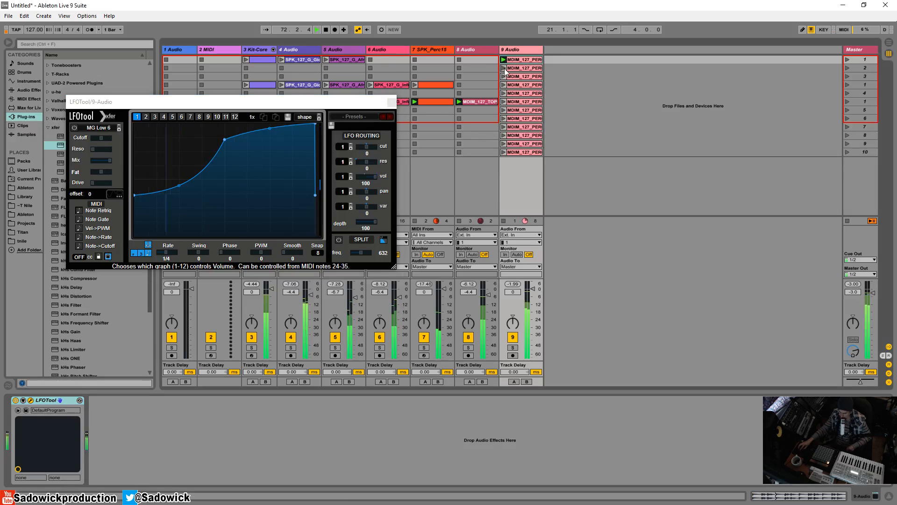
click(504, 68)
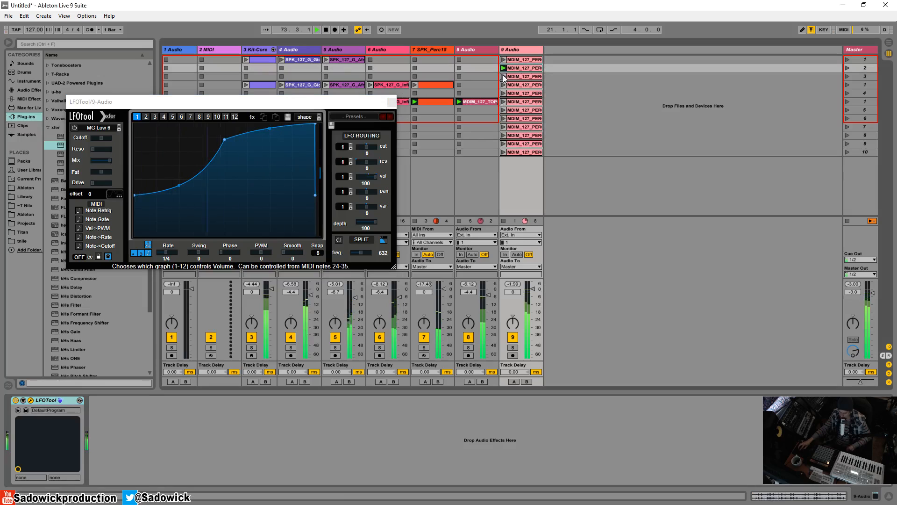
click(504, 76)
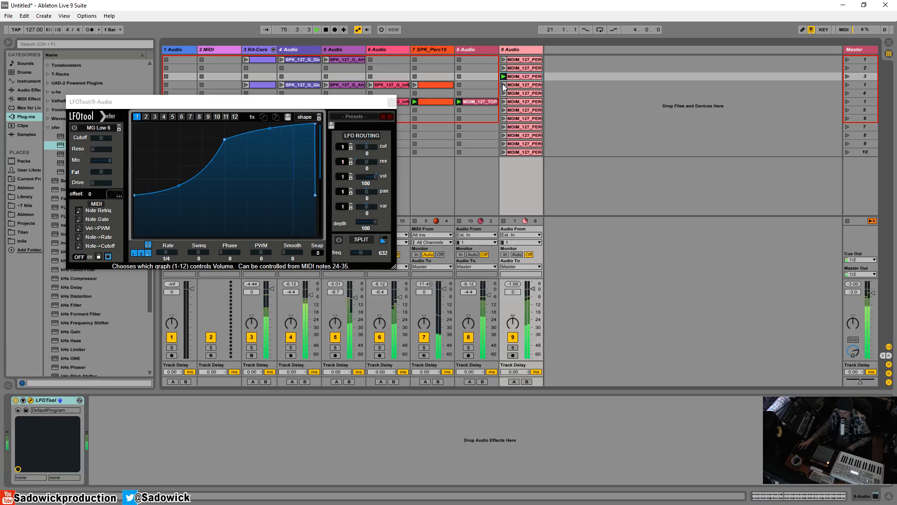
click(504, 85)
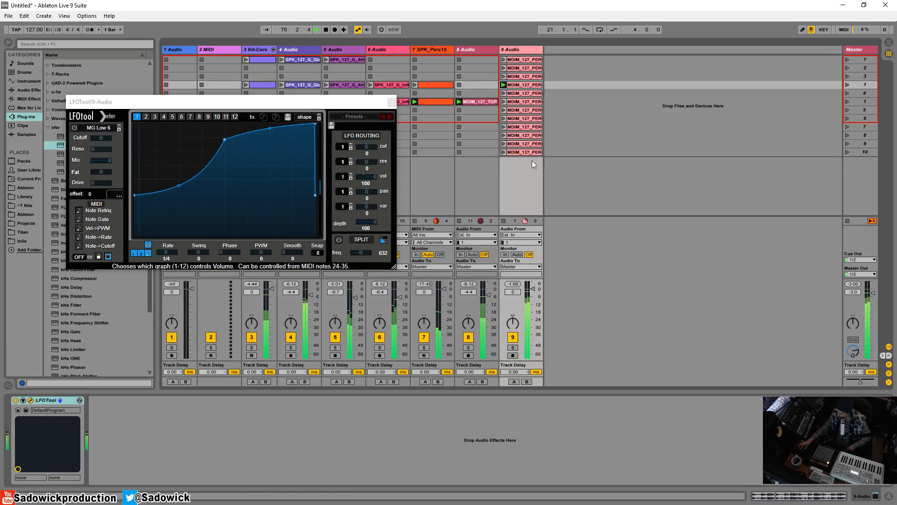
click(504, 94)
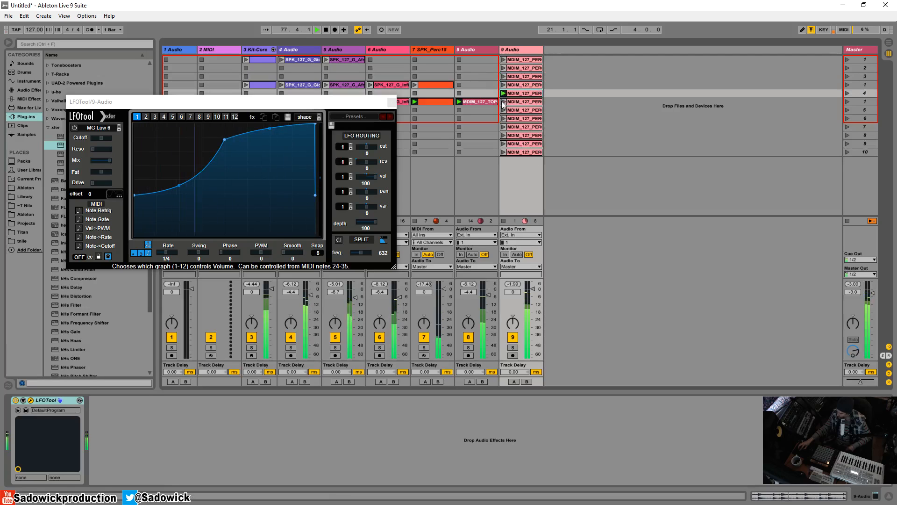
click(504, 102)
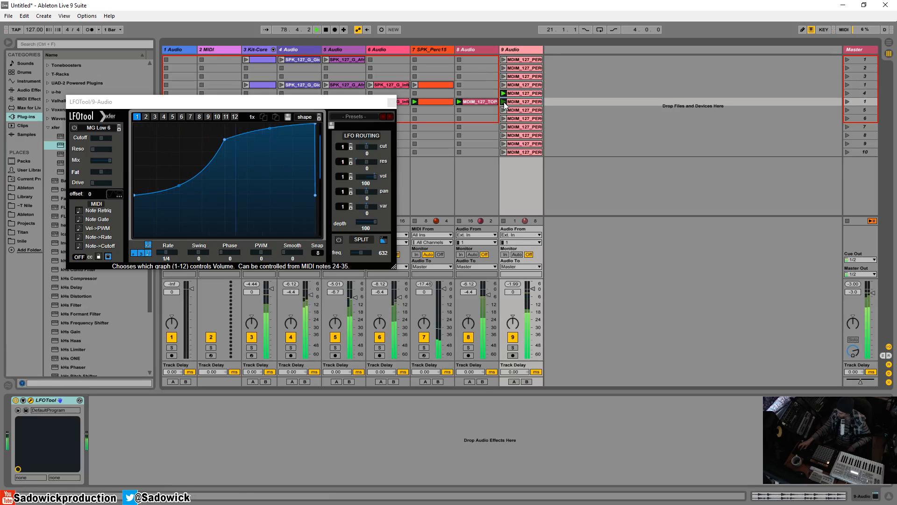
click(504, 111)
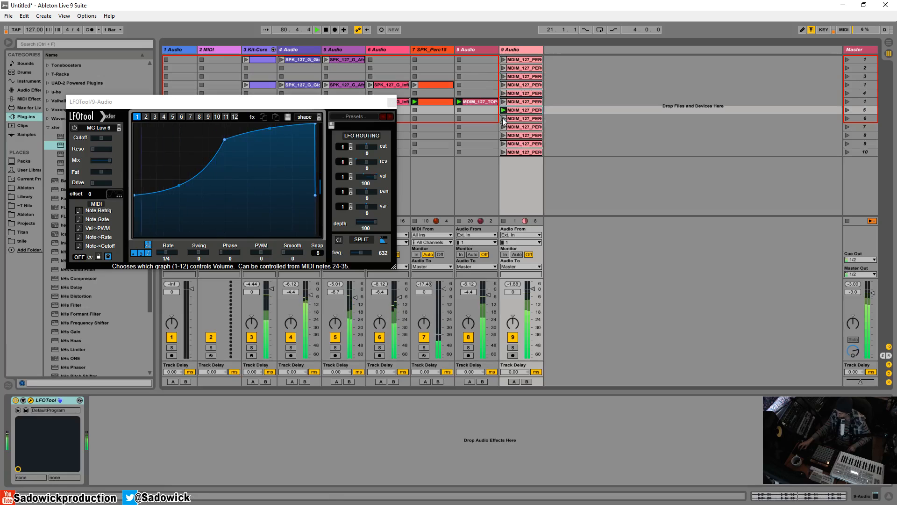
click(504, 118)
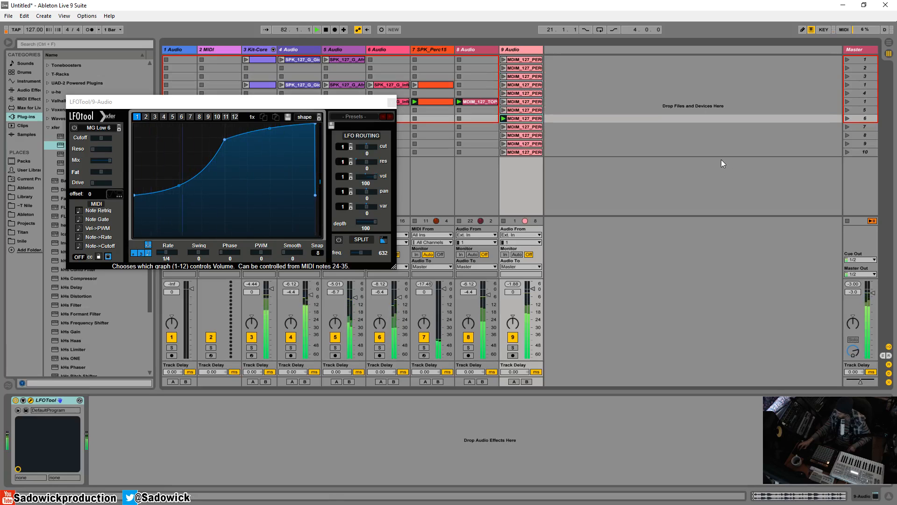
Step: Launch track 9's last three percussion clips with the track soloed, ending on the scene 10 clip, and unsolo it
click(504, 135)
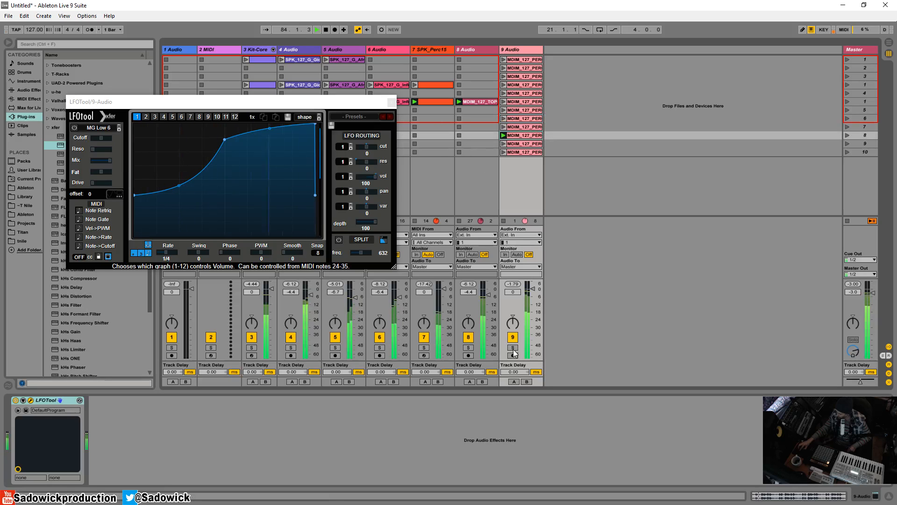
click(504, 144)
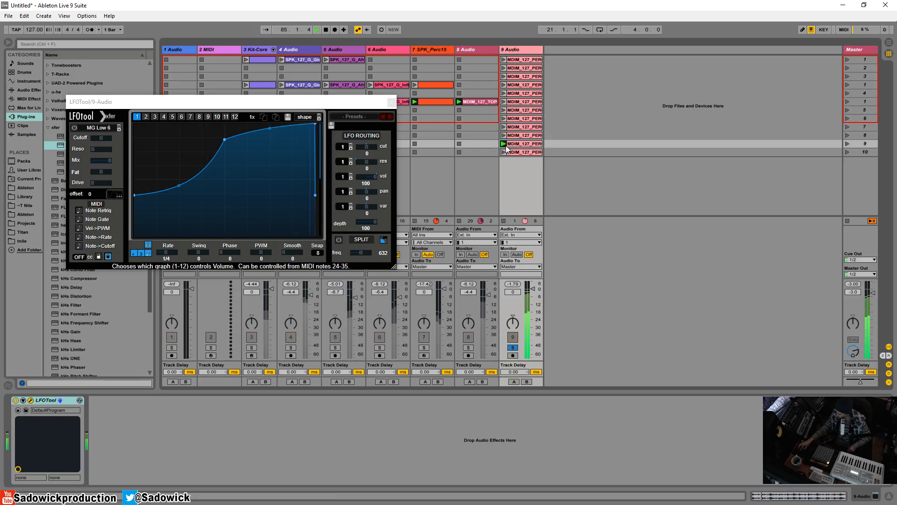
click(503, 152)
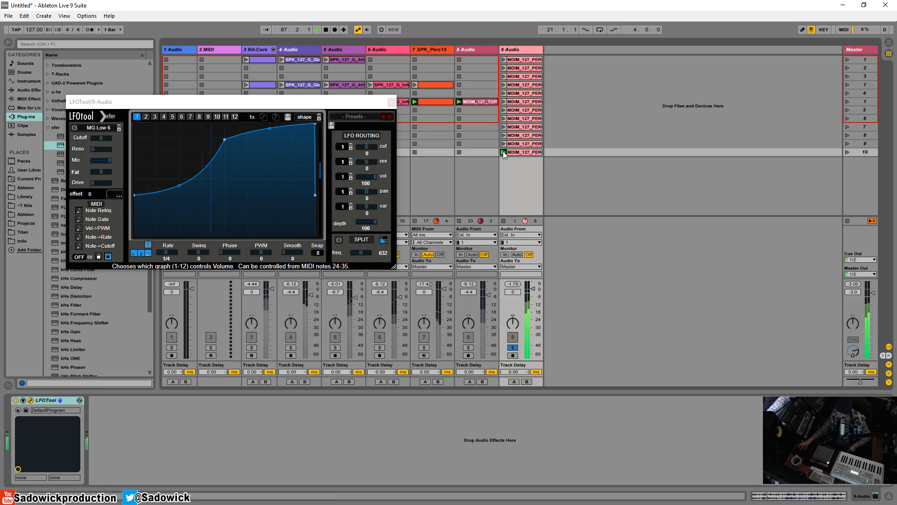
click(513, 347)
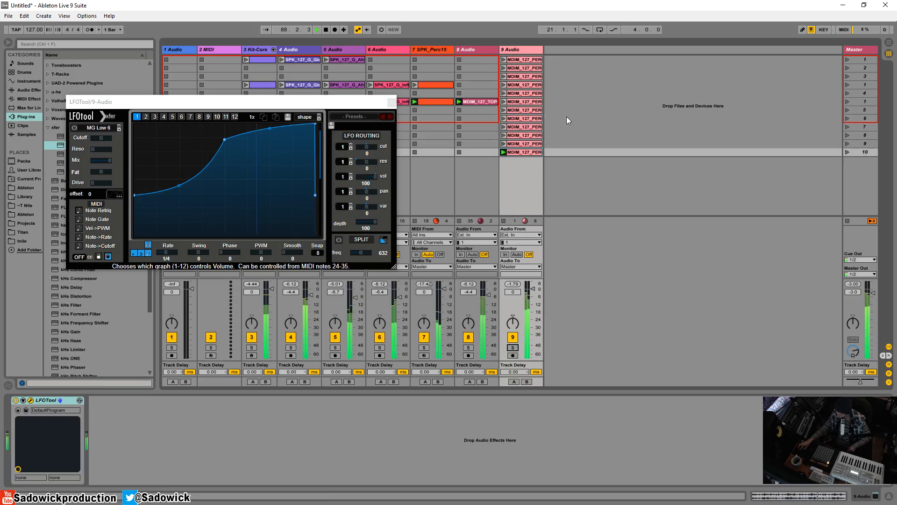
Step: Solo track 9 and shorten the scene 10 percussion clip's loop to the two beats from 1 to 1.3
click(515, 153)
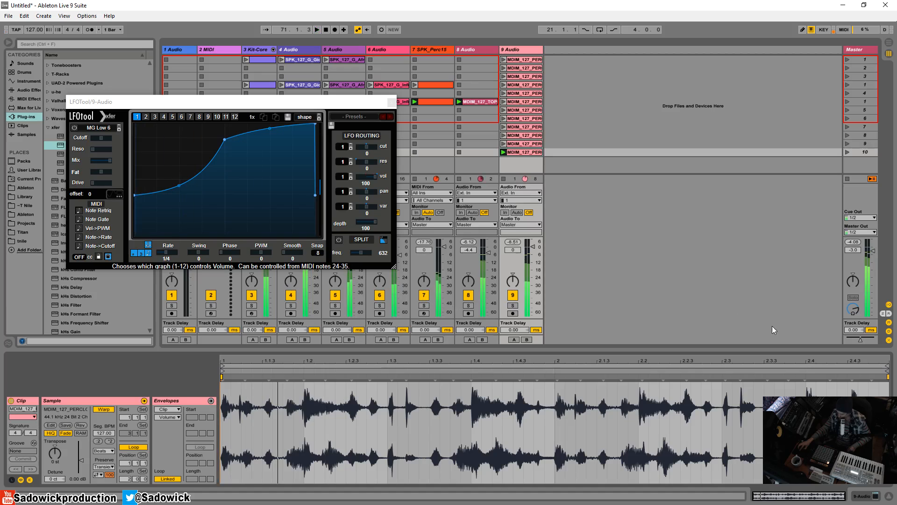
click(513, 305)
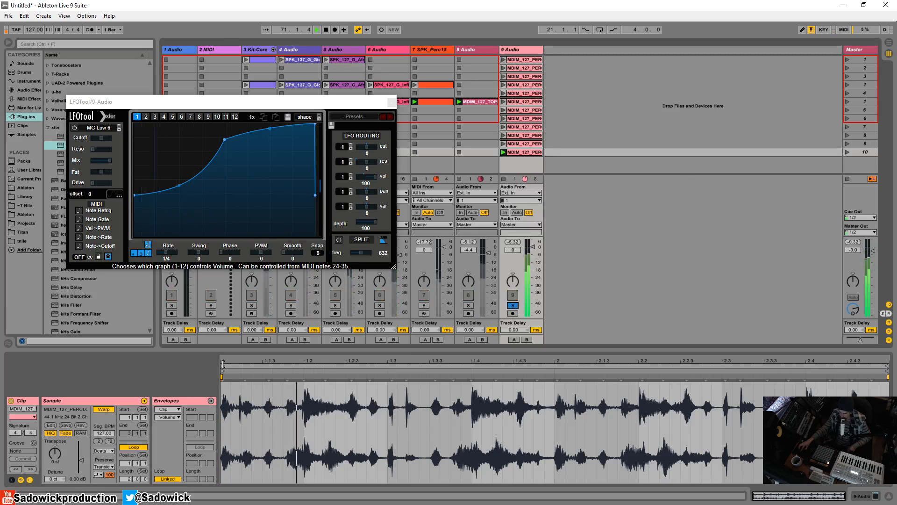
click(223, 365)
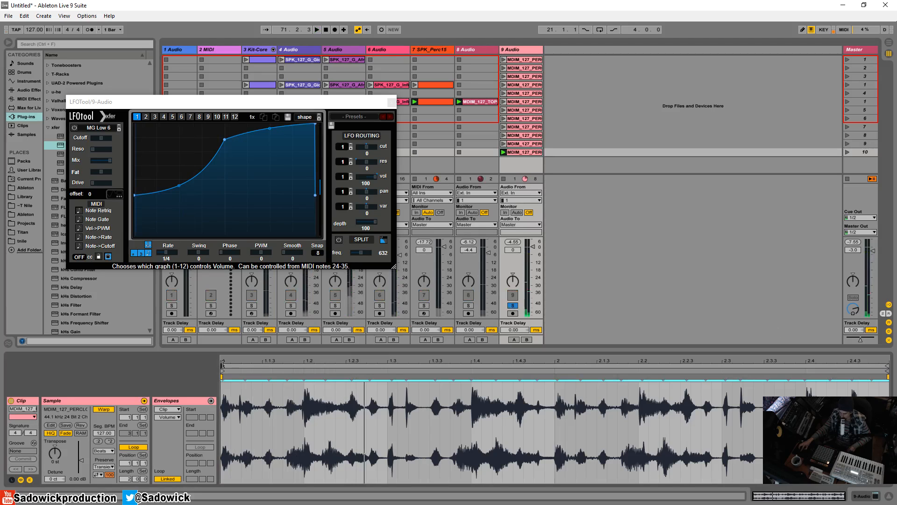
drag(223, 366, 307, 371)
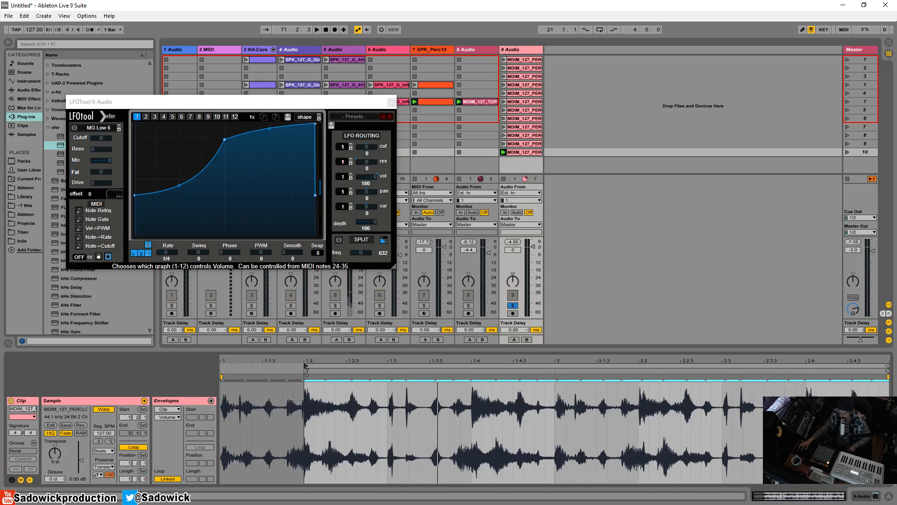
drag(888, 370, 388, 369)
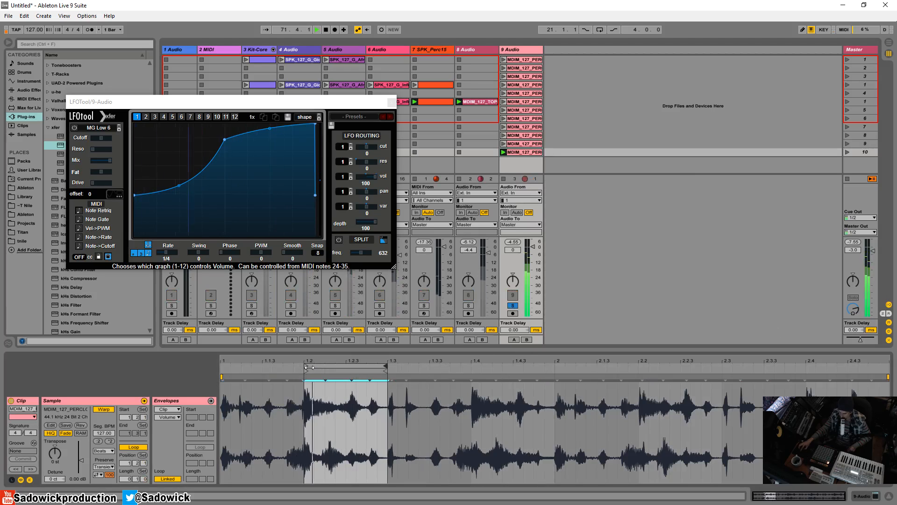
drag(309, 367, 216, 366)
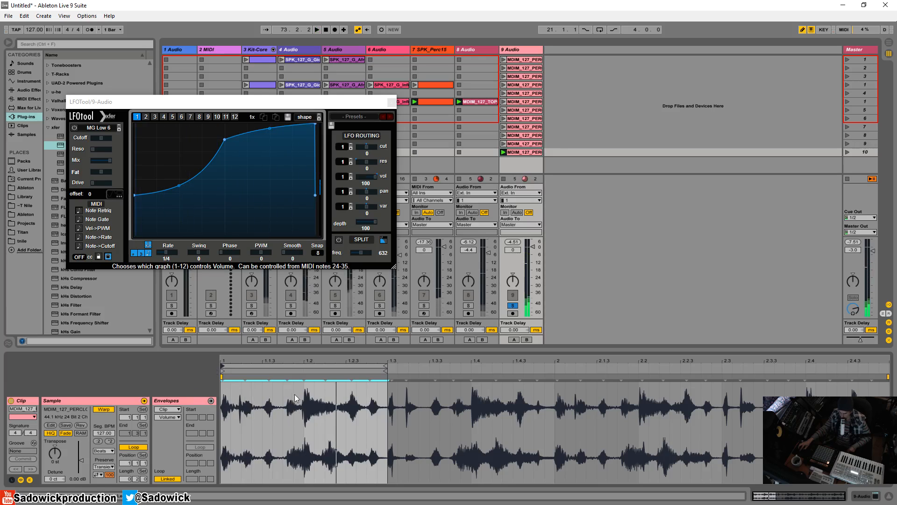
Step: Draw the scene 10 percussion clip's volume envelope down to 0 % from 1 to 1.1.4 and from 1.2.4 to 1.3
double_click(266, 421)
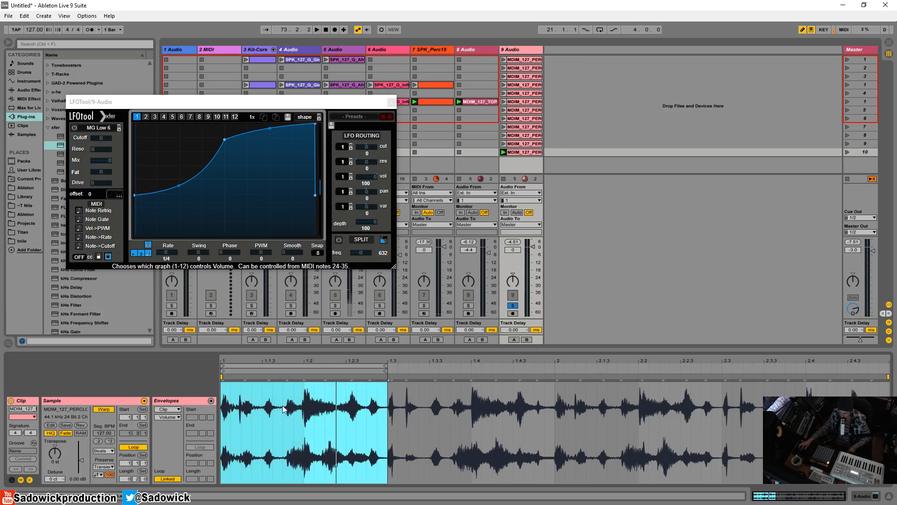
click(171, 418)
click(170, 426)
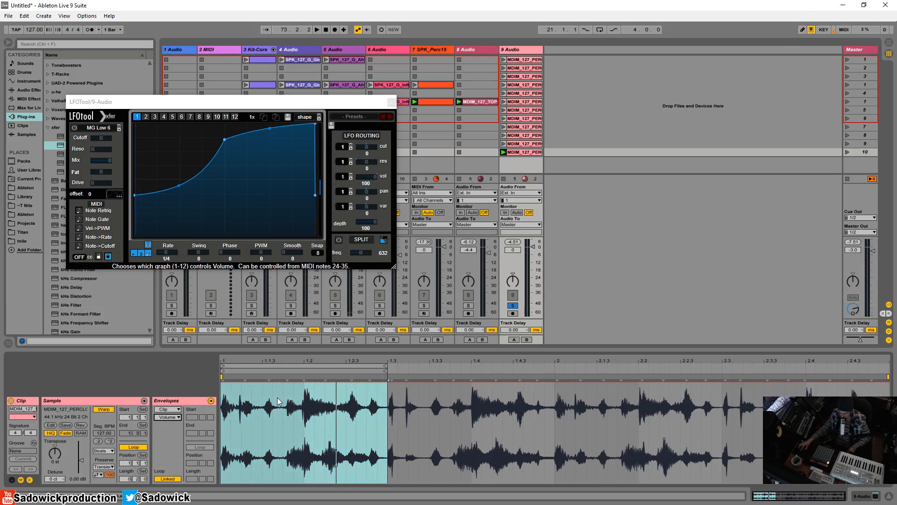
mouse_move(299, 383)
mouse_down()
mouse_move(299, 423)
mouse_move(254, 501)
mouse_move(302, 493)
mouse_move(306, 369)
mouse_up()
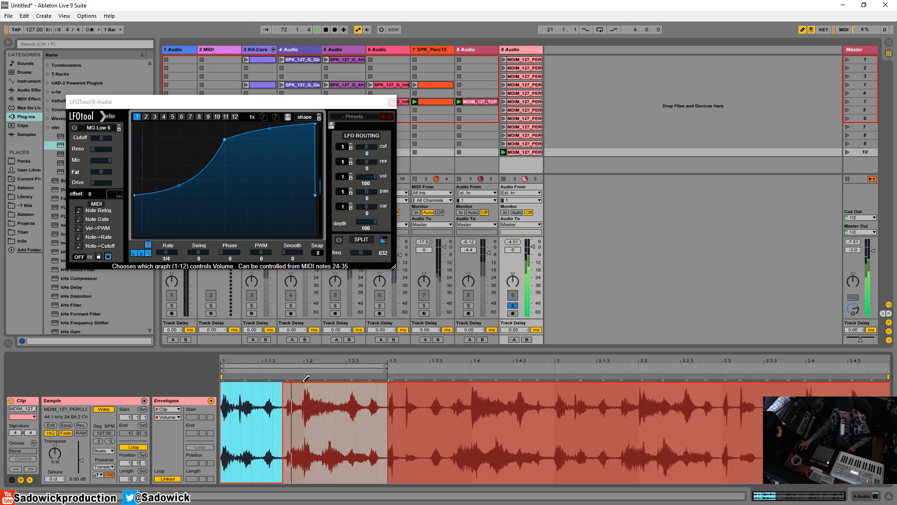
click(358, 411)
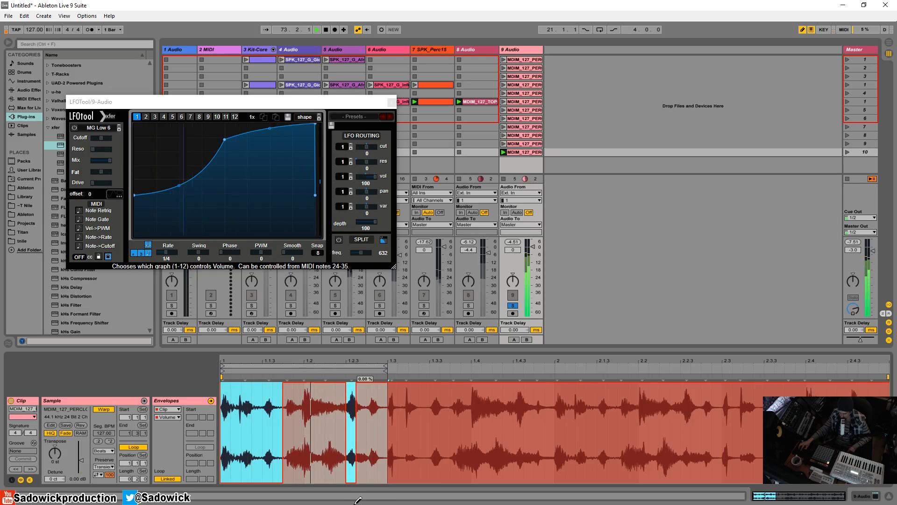
drag(356, 391, 366, 372)
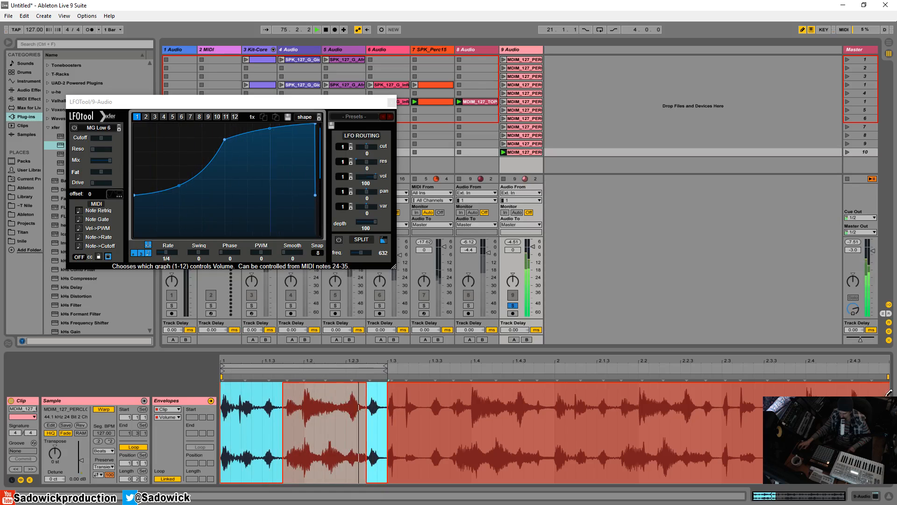
Step: Close the LFOTool window, then delete track 9's first nine percussion clips and move the scene 10 clip into the sixth scene row
click(505, 170)
click(389, 100)
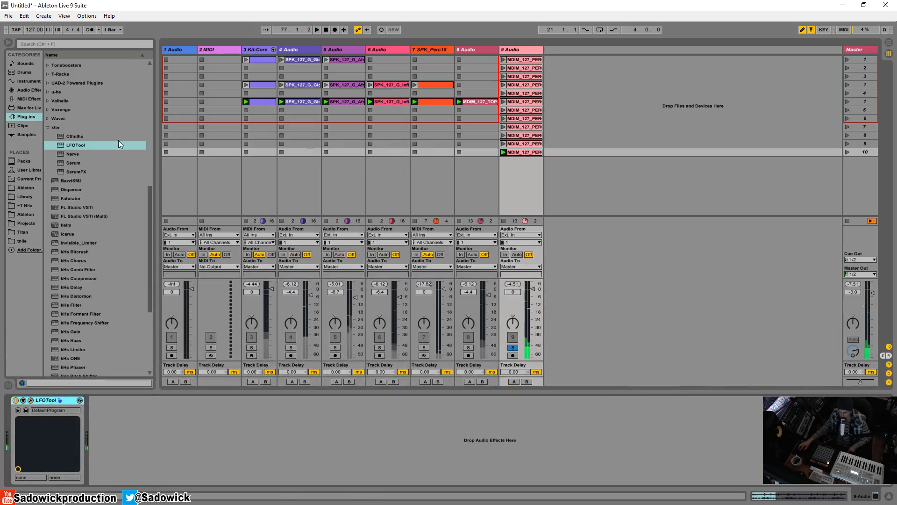
drag(531, 144, 525, 58)
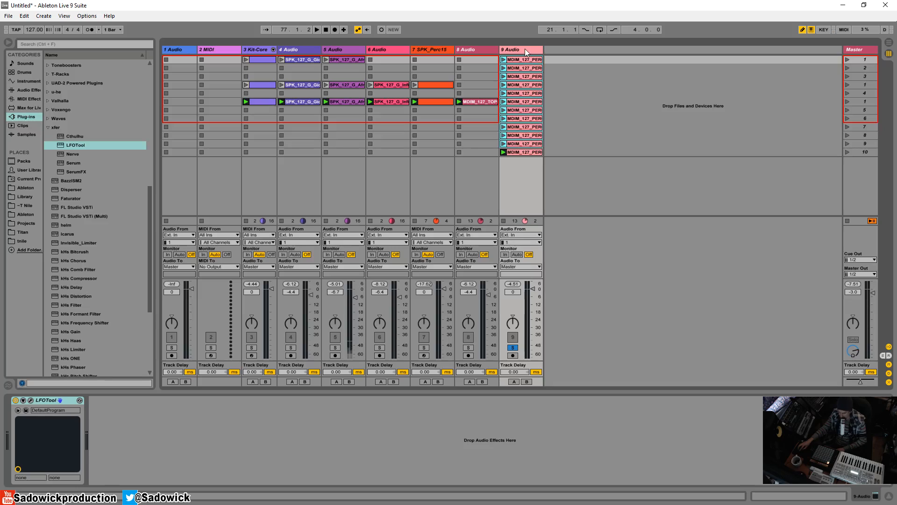
key(Delete)
drag(517, 154, 518, 102)
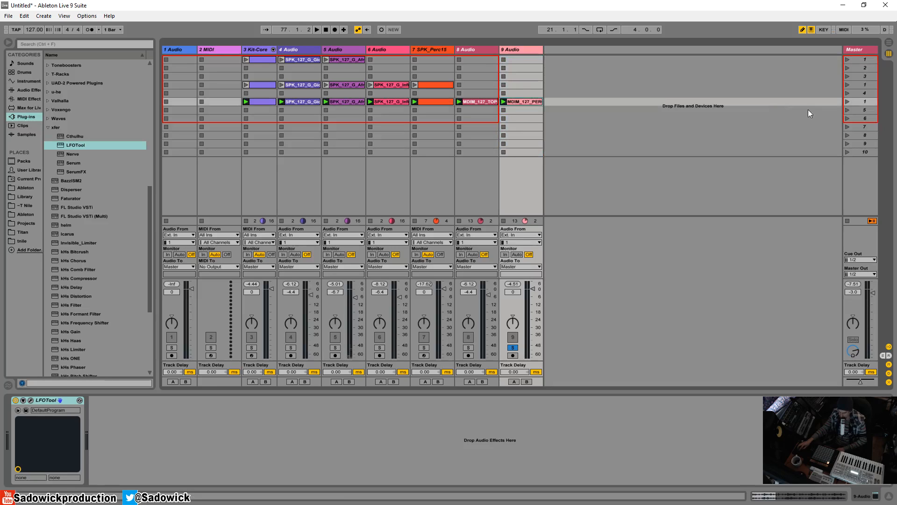
Step: Play the sixth scene row and insert a Phaser ahead of LFOTool on track 9, raising its feedback to 0.90
click(847, 101)
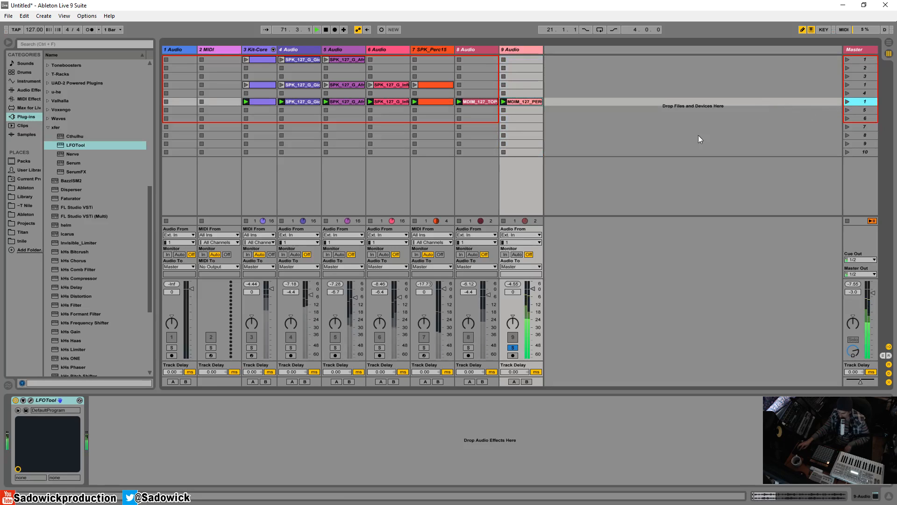
click(28, 90)
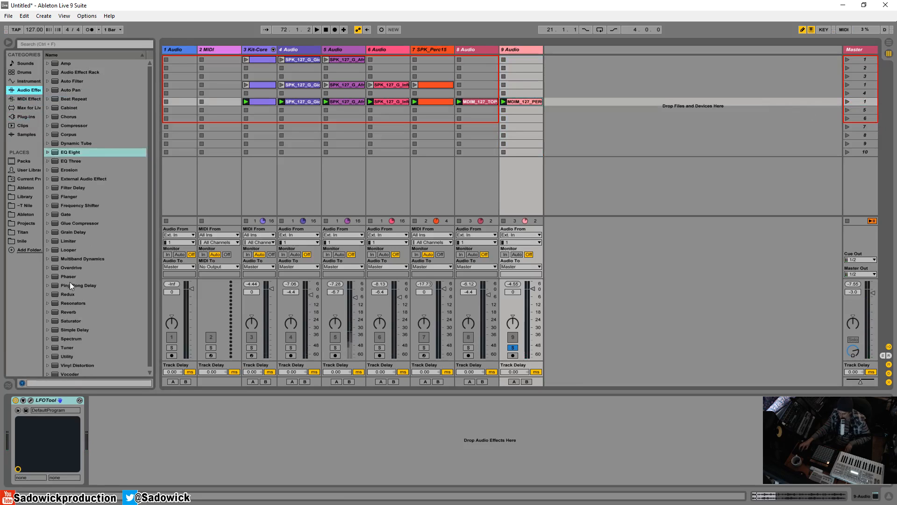
drag(68, 278, 22, 411)
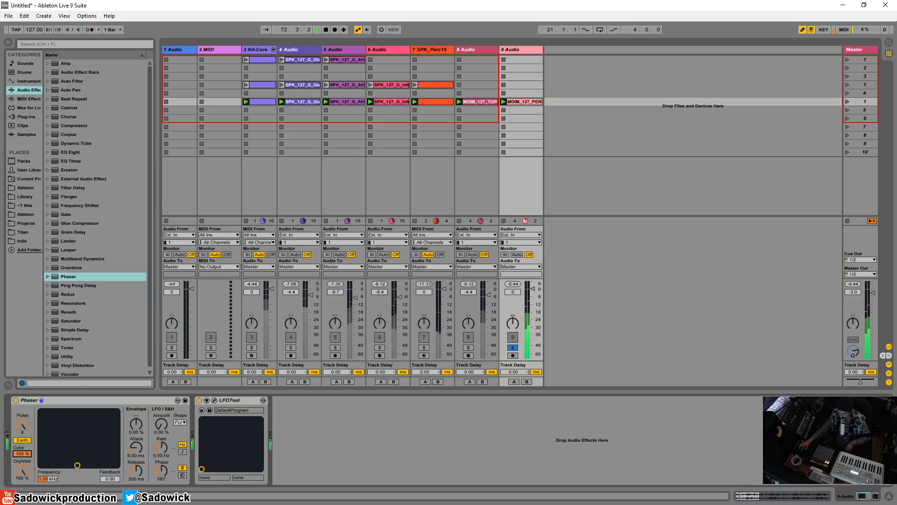
drag(109, 479, 110, 440)
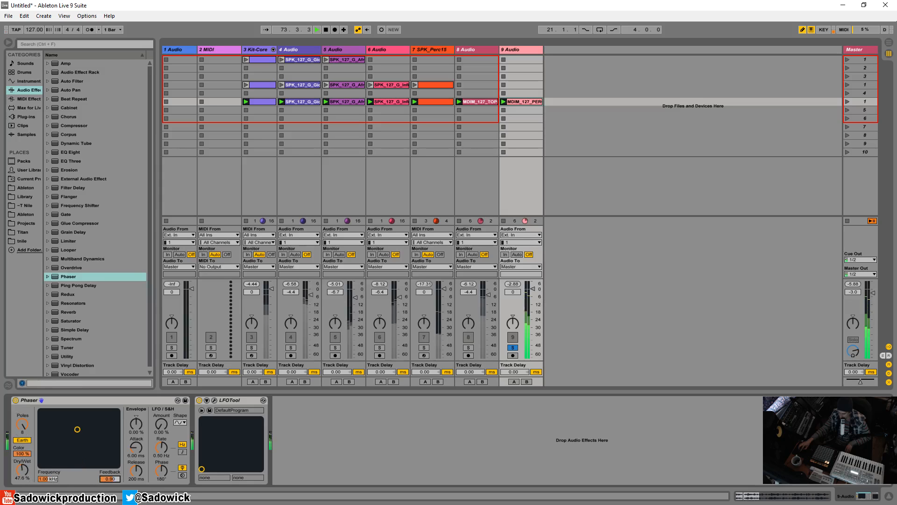
Step: Try the Phaser with 2 poles, then set 8 poles, 4.32 kHz frequency, 0.99 feedback and 31.0 % Dry/Wet
mouse_move(22, 469)
mouse_down()
mouse_move(22, 447)
mouse_move(22, 456)
mouse_up()
drag(22, 424, 22, 443)
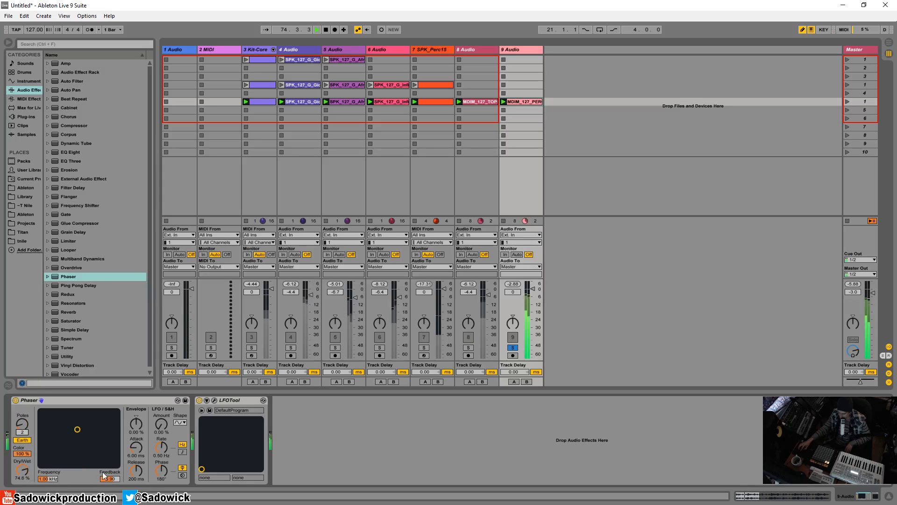
drag(110, 478, 110, 474)
drag(72, 413, 97, 411)
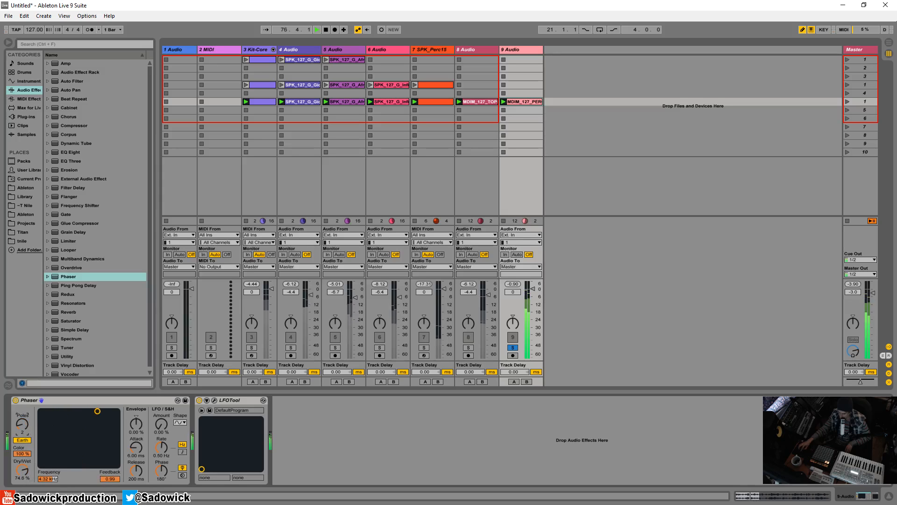
drag(22, 424, 22, 412)
drag(22, 469, 22, 494)
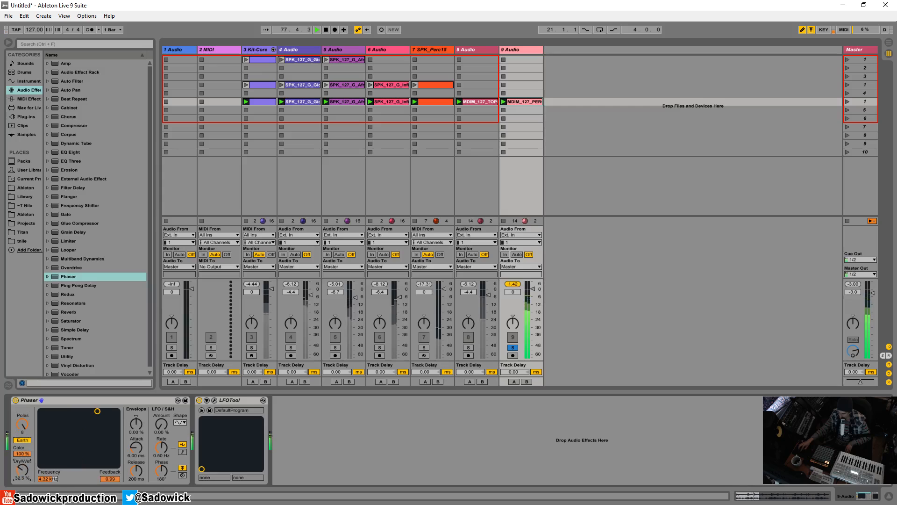
Step: Set the Phaser's LFO to 0.92 Hz, about 69 % amount and 42.9° phase, and its filter to about 1.1 kHz with 0.92 feedback
drag(161, 448, 161, 391)
key(space)
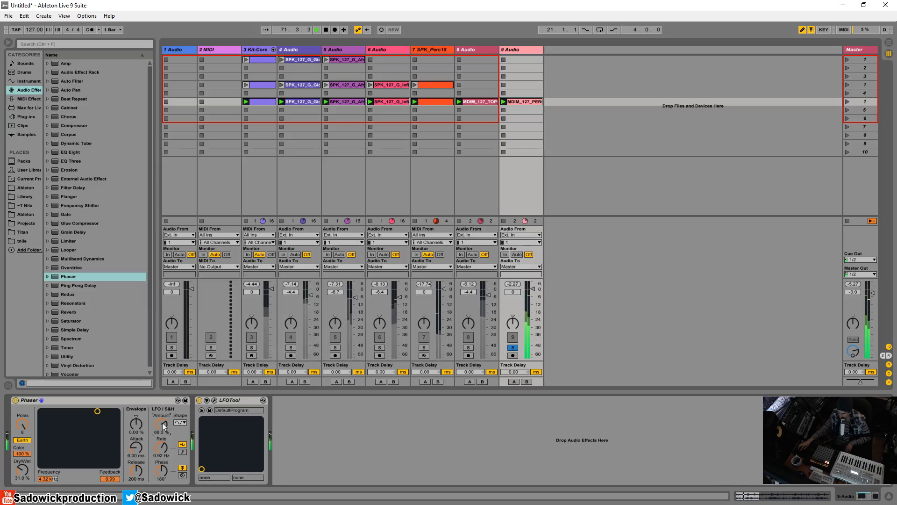
drag(161, 471, 161, 491)
drag(96, 413, 78, 426)
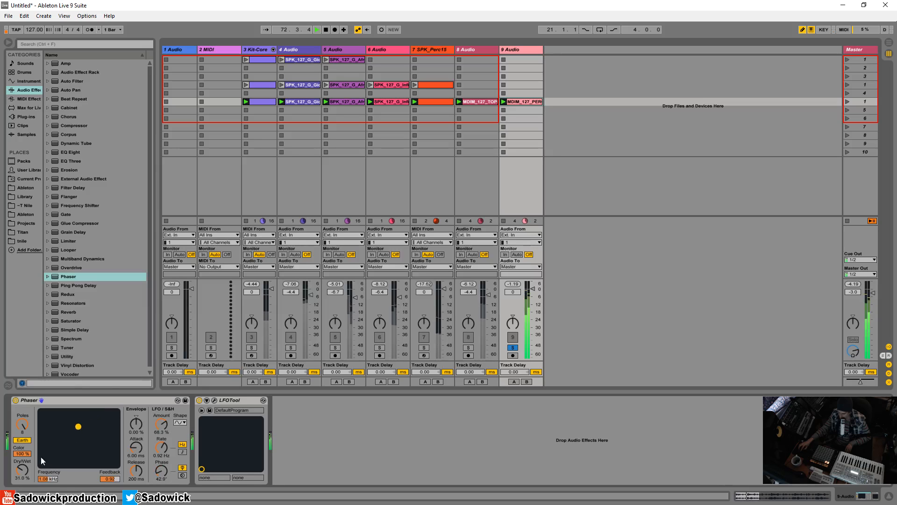
Step: Insert Ping Pong Delay at 14 % Dry/Wet, Reverb at 36 % Dry/Wet and a Compressor between the Phaser and LFOTool
click(75, 287)
drag(220, 439, 222, 442)
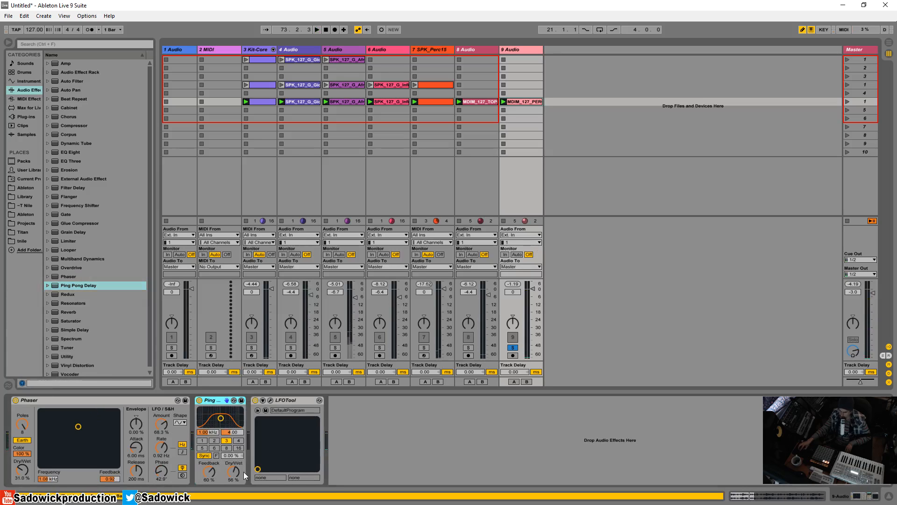
drag(68, 312, 323, 440)
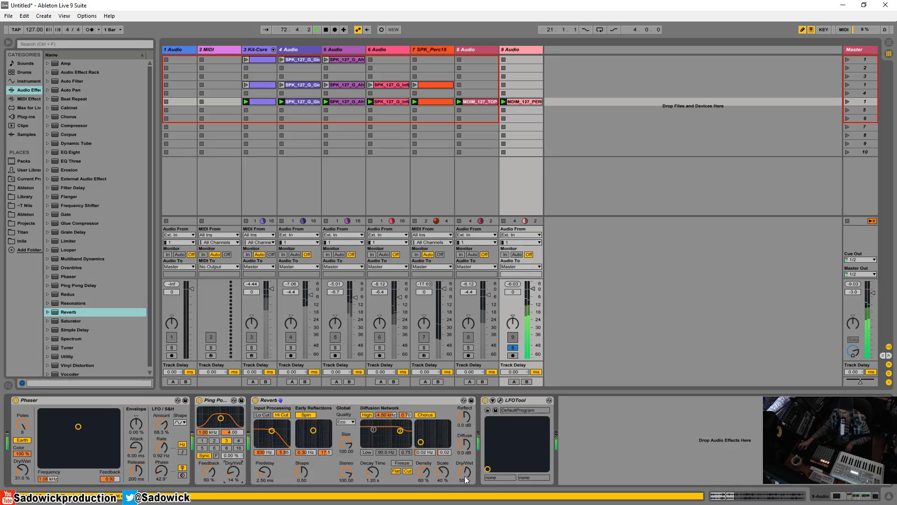
click(76, 126)
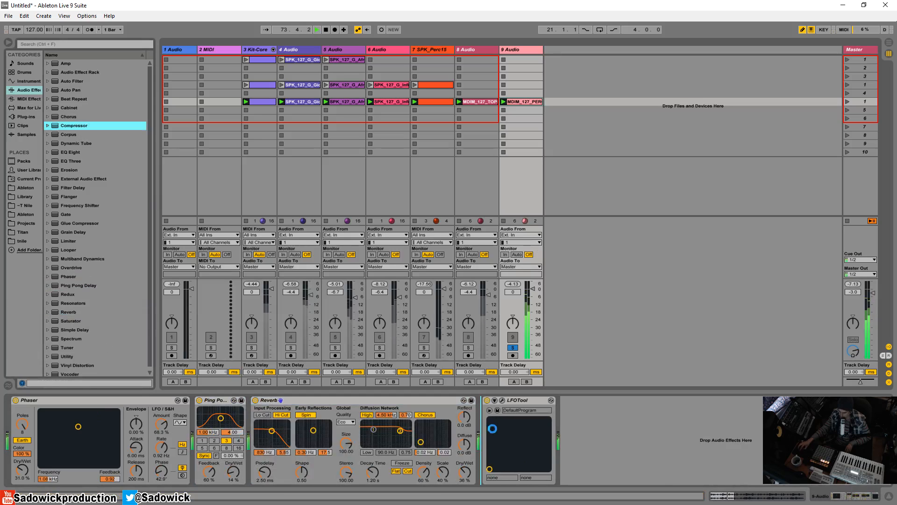
key(Return)
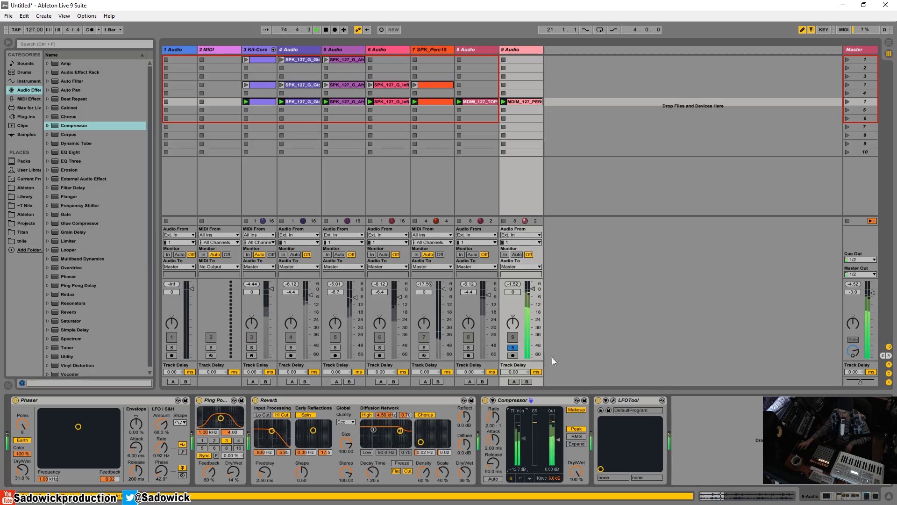
Step: Unsolo track 9 and lower its volume to -10.4 dB
click(513, 348)
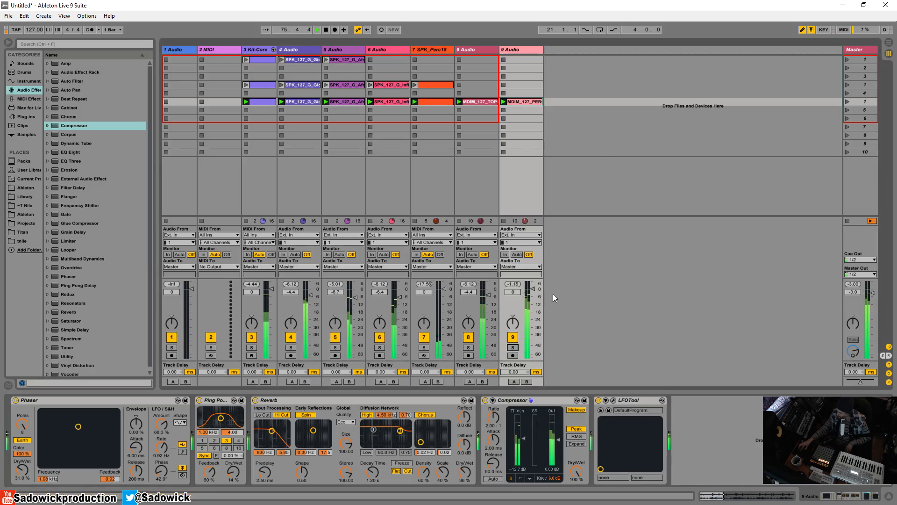
drag(533, 289, 533, 302)
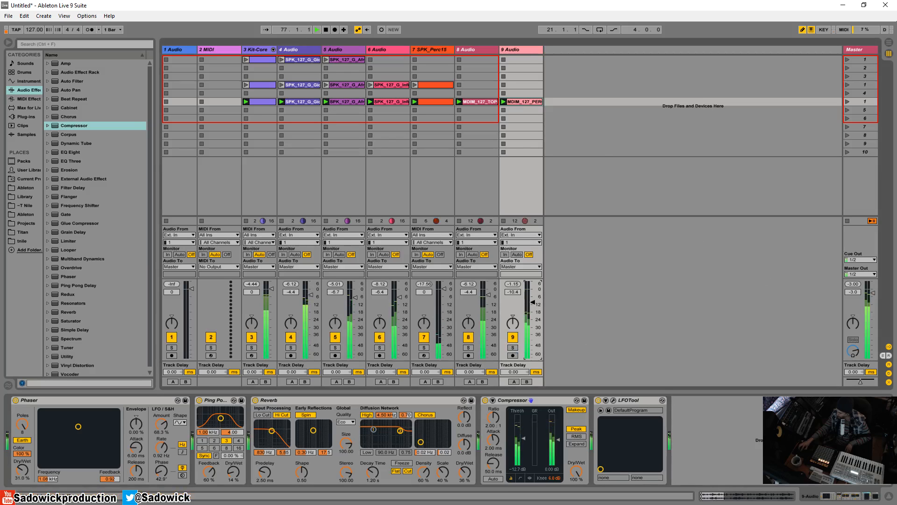
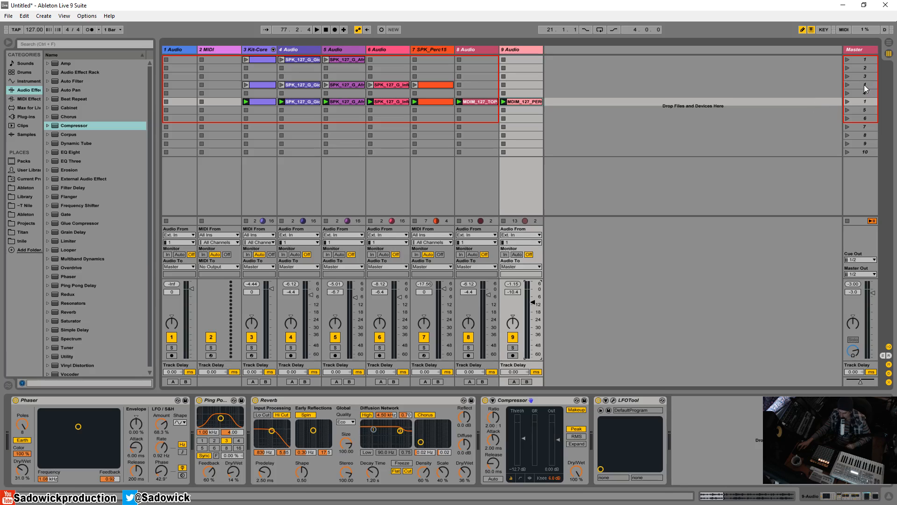
Step: Compare the fourth and sixth scene rows by launching them alternately, then stop playback
click(865, 84)
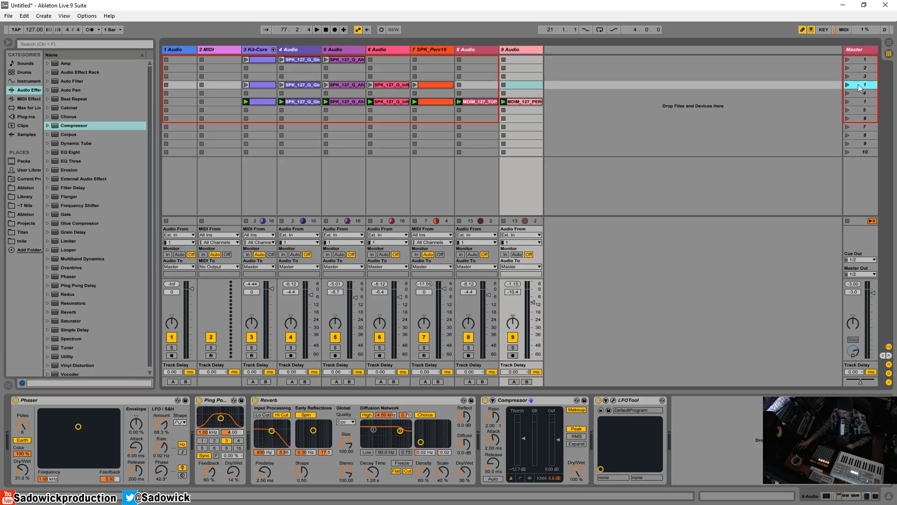
click(848, 85)
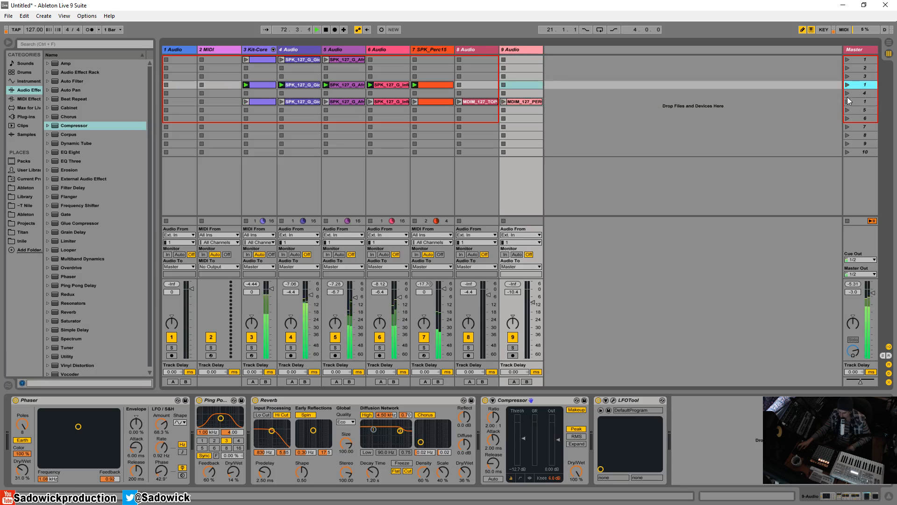
click(849, 102)
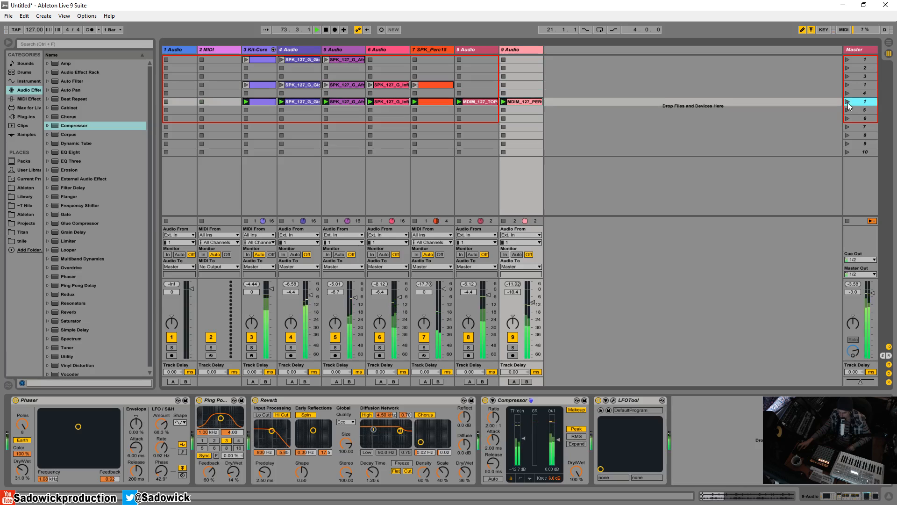
click(849, 85)
key(space)
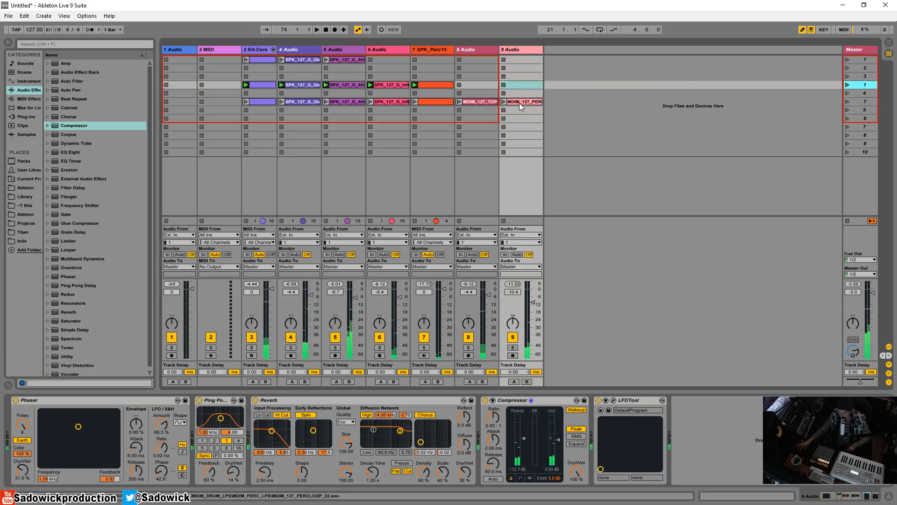
Step: Duplicate the sixth scene row and delete the track 9 percussion clip from the original row
right_click(857, 105)
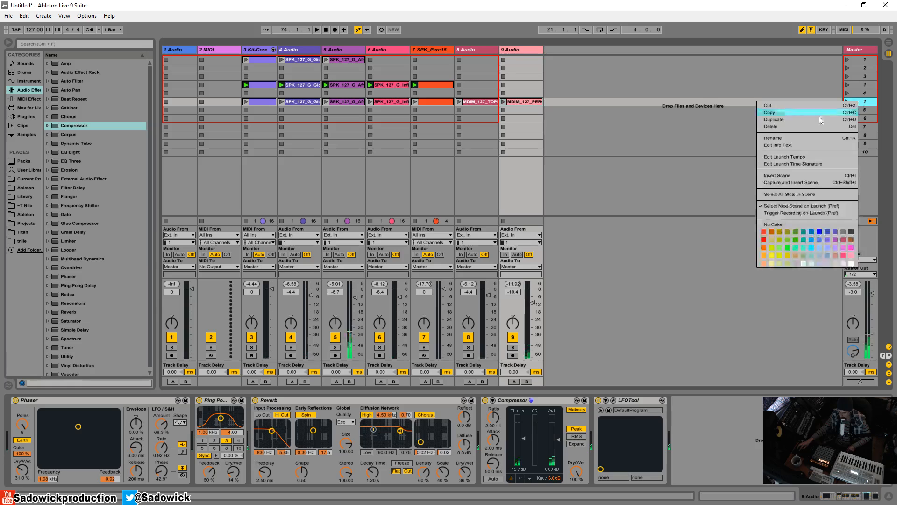
click(778, 120)
click(525, 102)
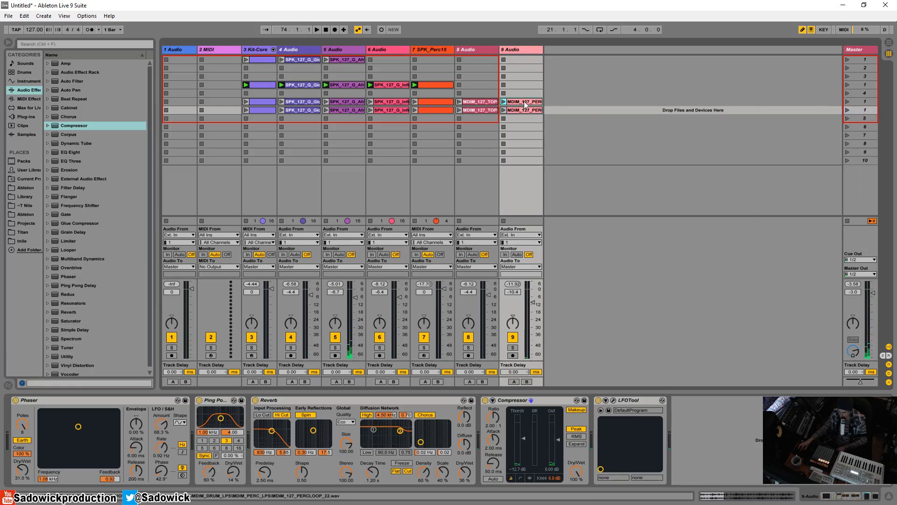
key(Delete)
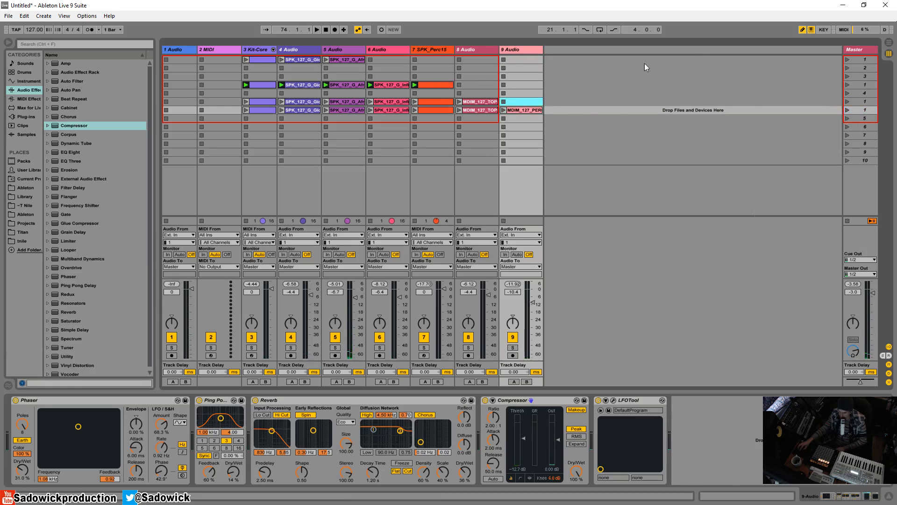
Step: Play the first scene, go through its Kit-Core, track 4 and track 5 clips with playback stopped, and relaunch the scene
click(848, 61)
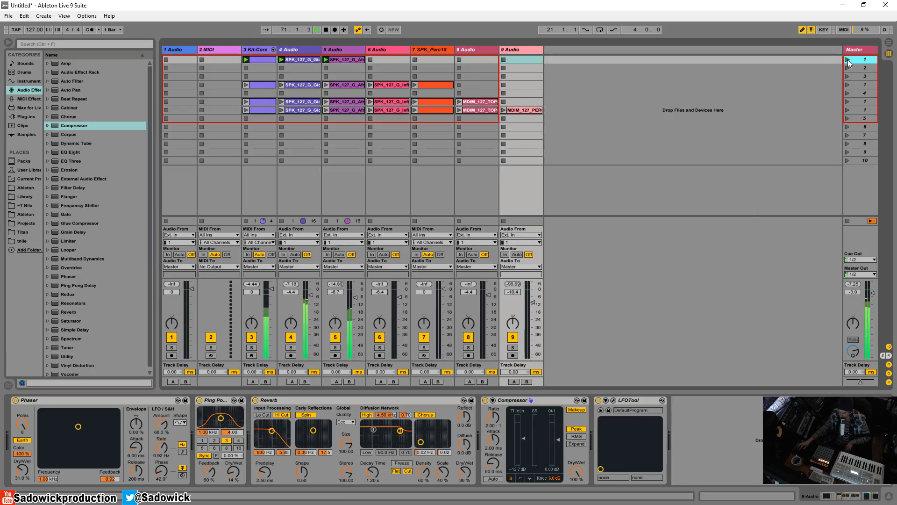
click(260, 85)
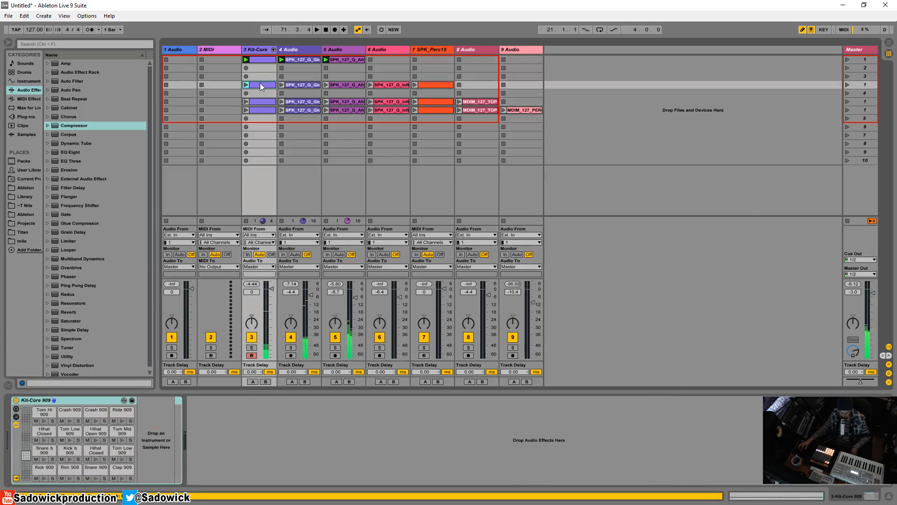
click(261, 59)
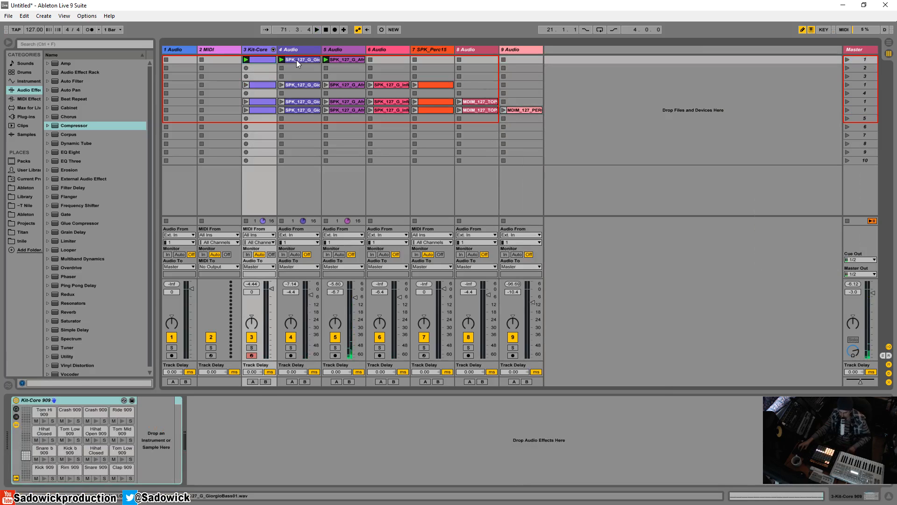
key(Right)
key(Right)
click(847, 59)
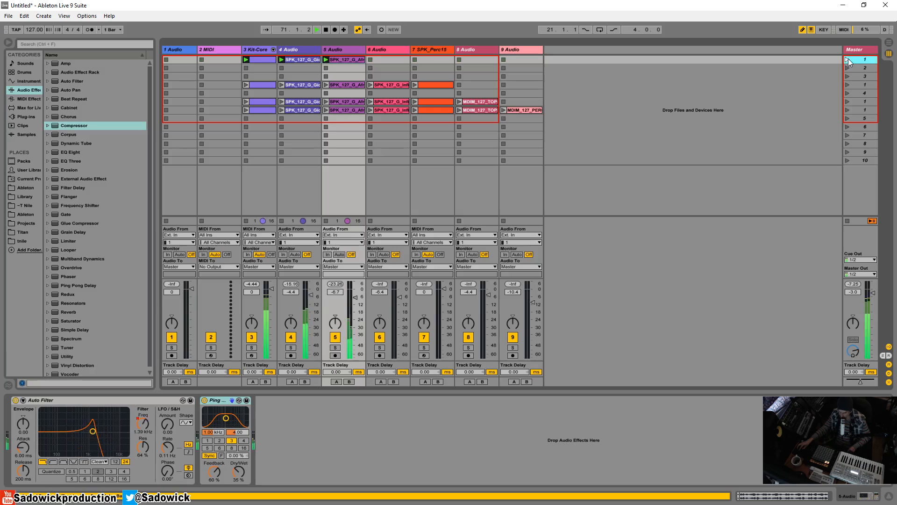
Step: Play the fourth and sixth scene rows in turn and lower track 8's volume to -13.6 dB
click(846, 85)
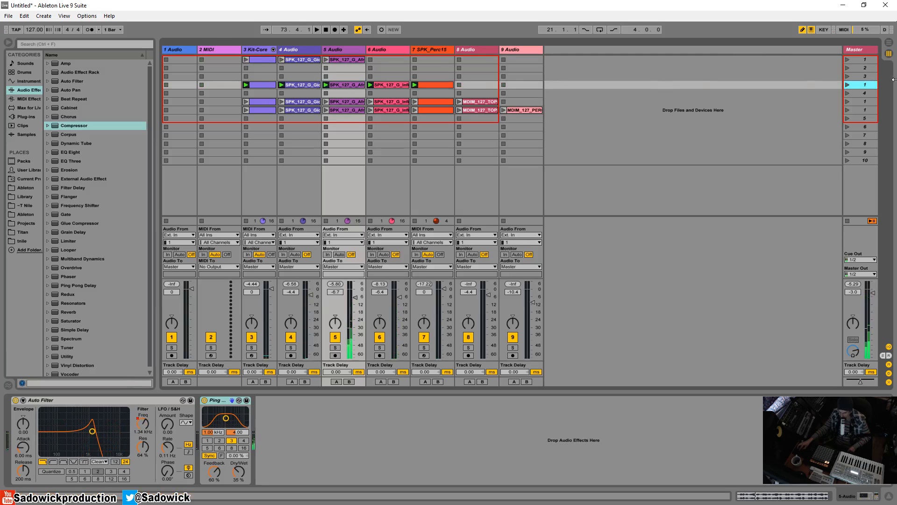
click(847, 85)
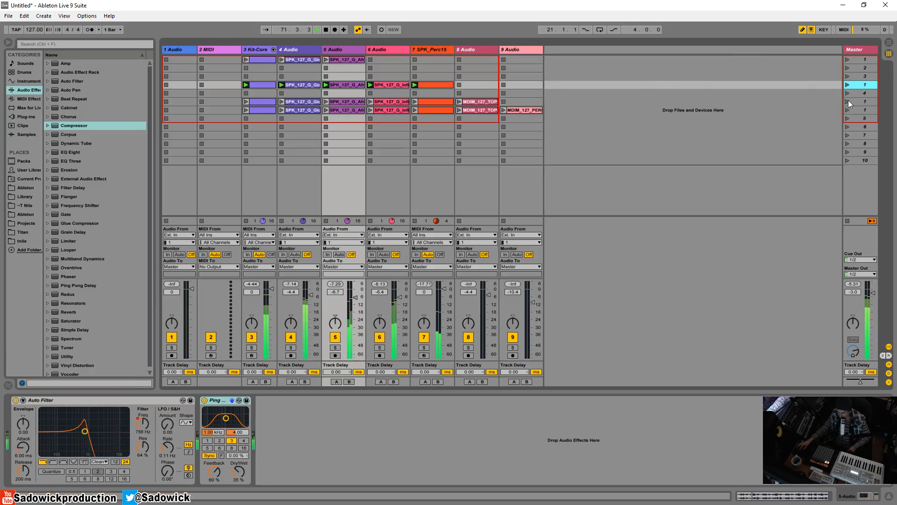
click(848, 101)
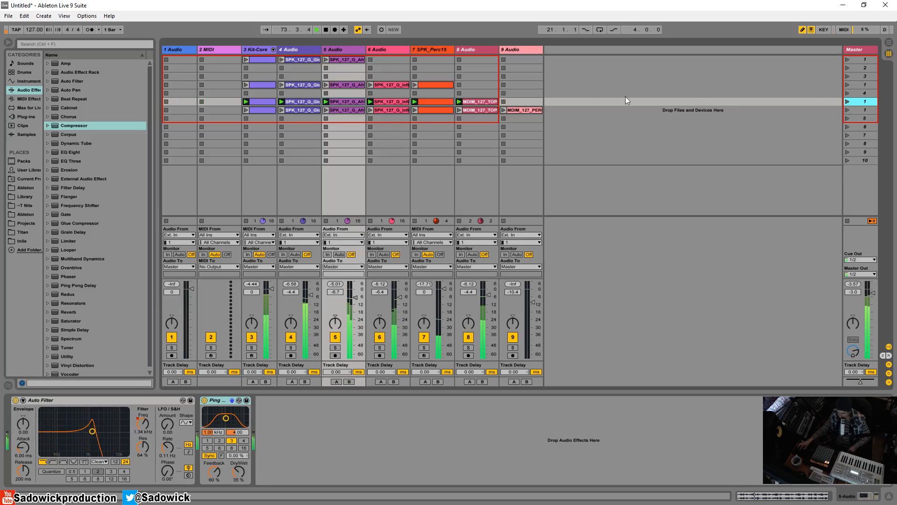
drag(488, 295, 488, 307)
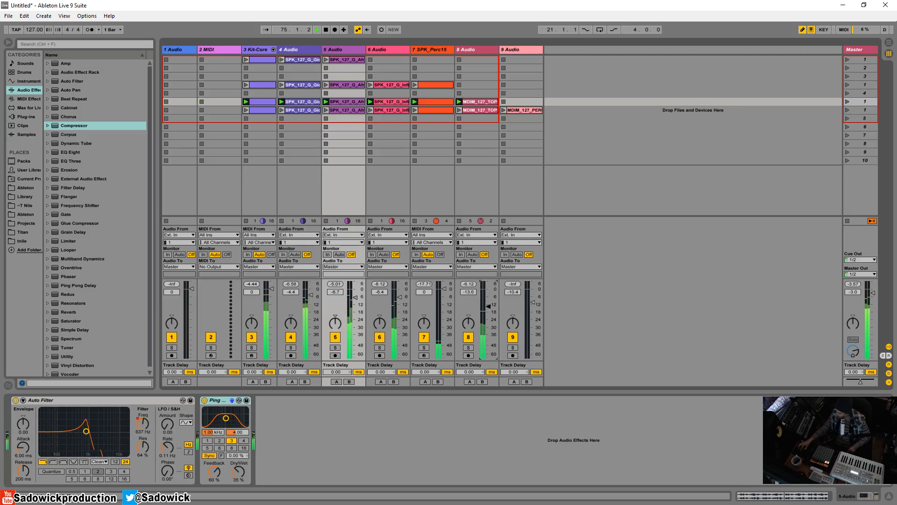
Step: Move the track 9 percussion clip from the seventh scene row to the first and lower track 9's volume to -17.6 dB during playback
click(848, 110)
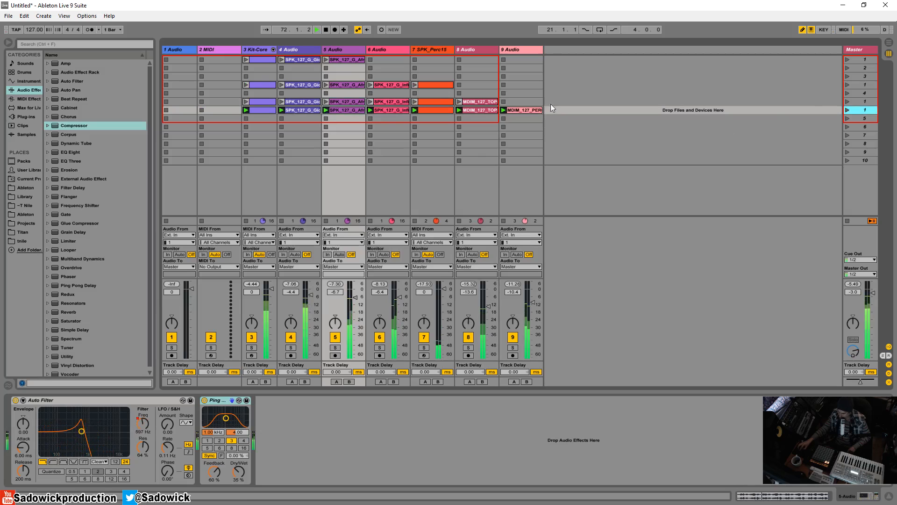
drag(526, 109, 517, 61)
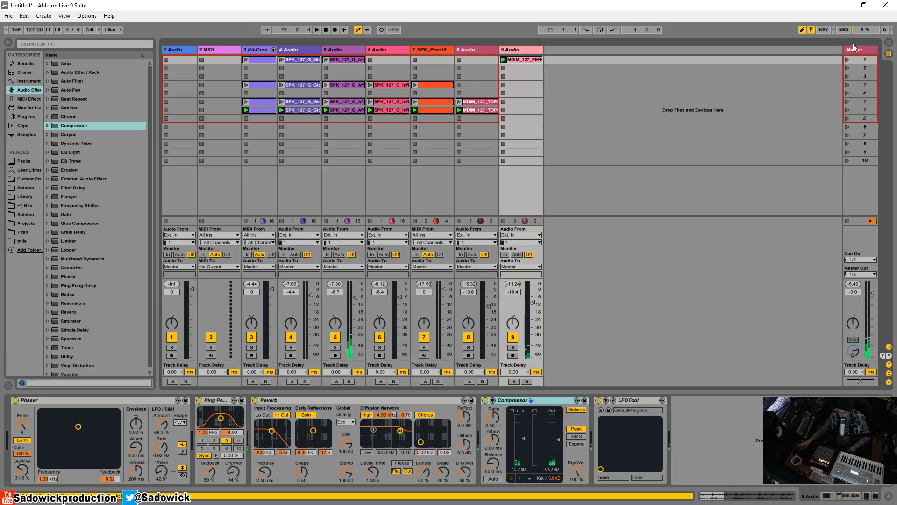
click(848, 60)
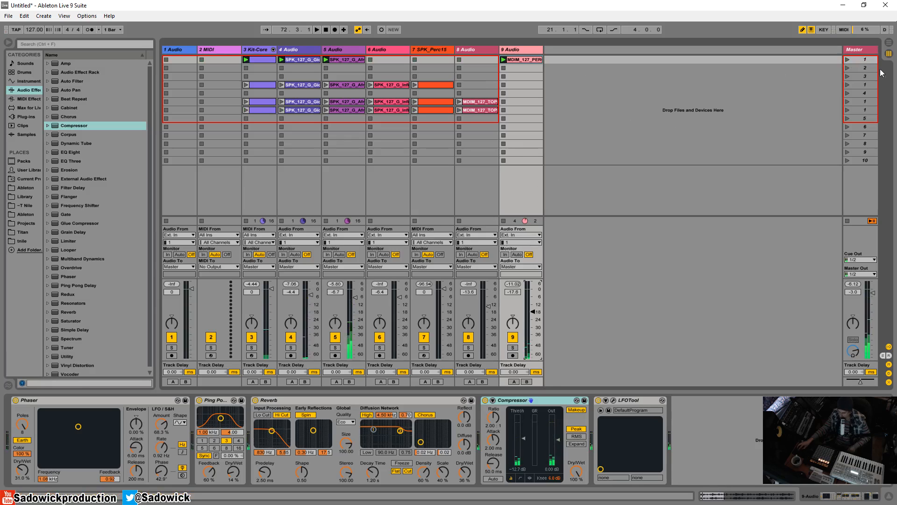
Step: Delete the empty scene rows between the filled scenes so the four filled scenes sit consecutively
click(858, 69)
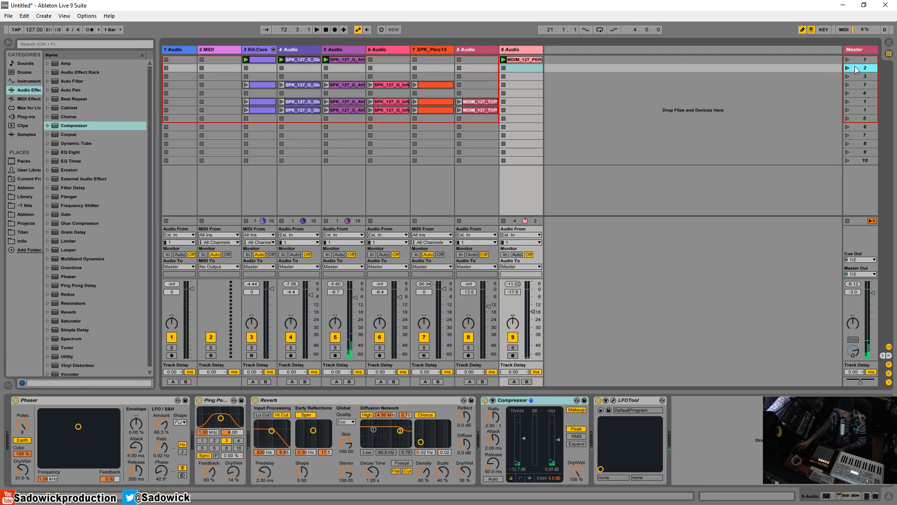
key(Delete)
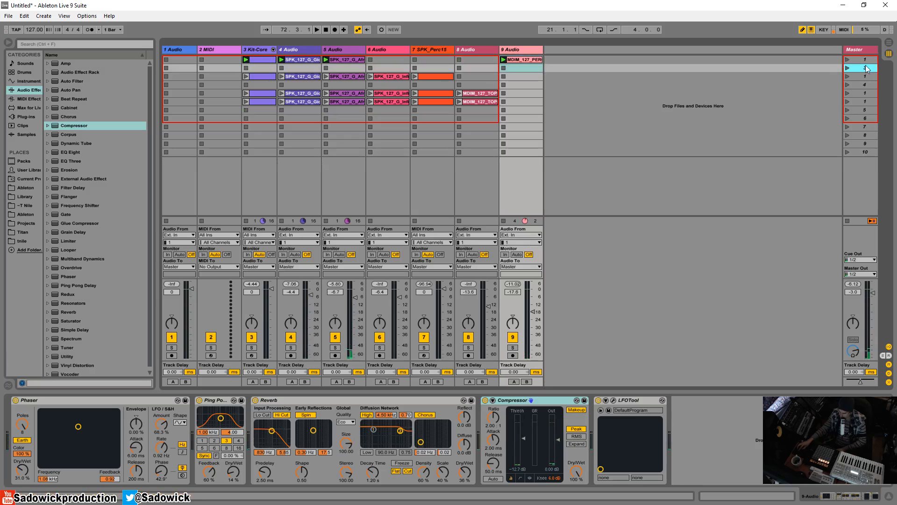
key(Delete)
click(864, 76)
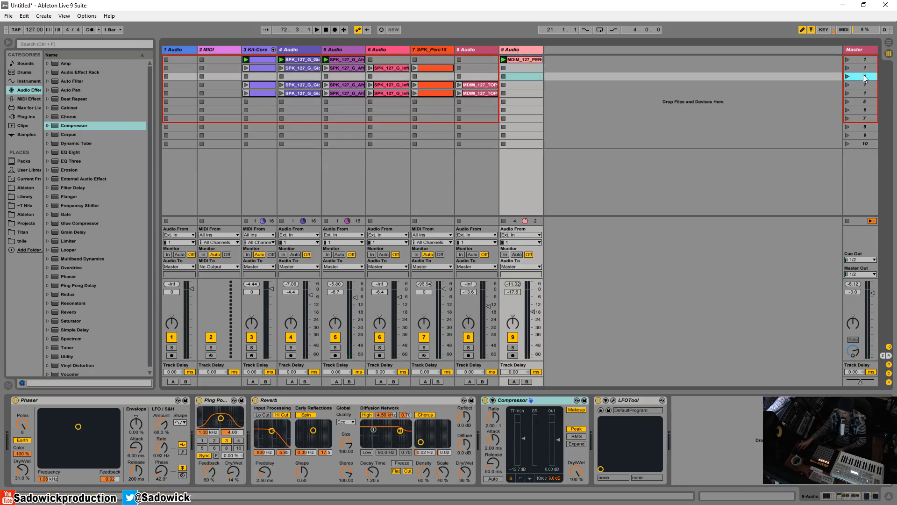
key(Delete)
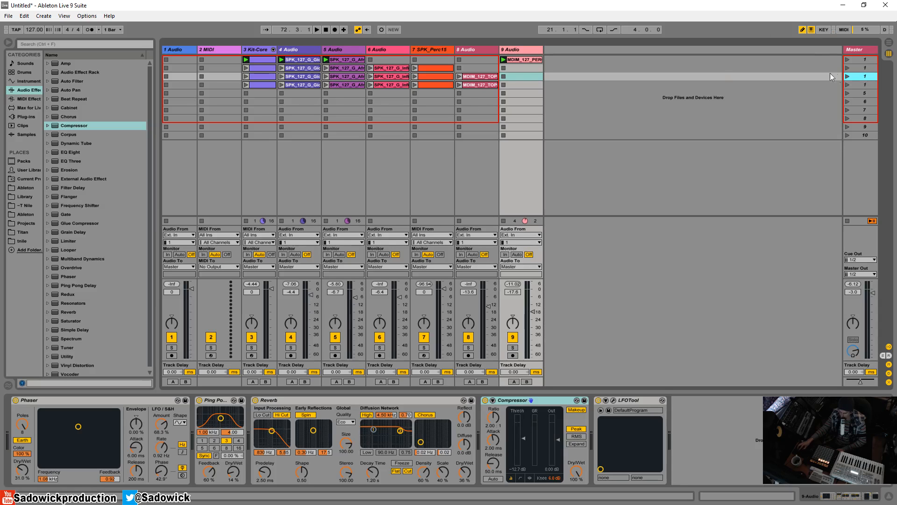
Step: Try to copy all four filled scenes together into the Arrangement at bar 19, then undo the placement
click(868, 62)
shift+click(864, 85)
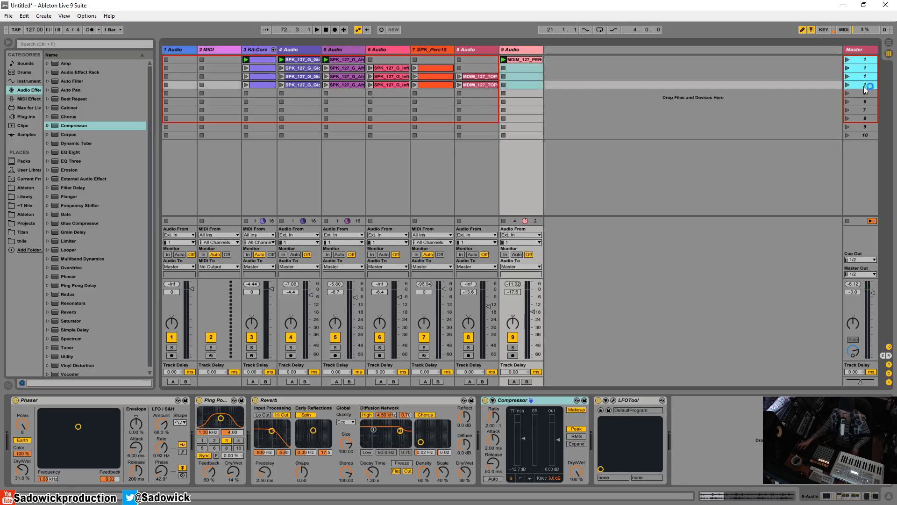
click(860, 61)
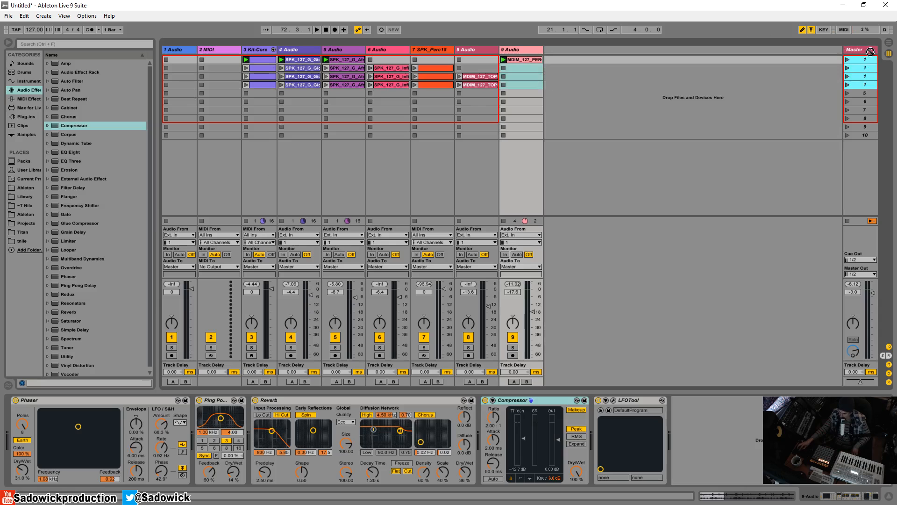
click(888, 42)
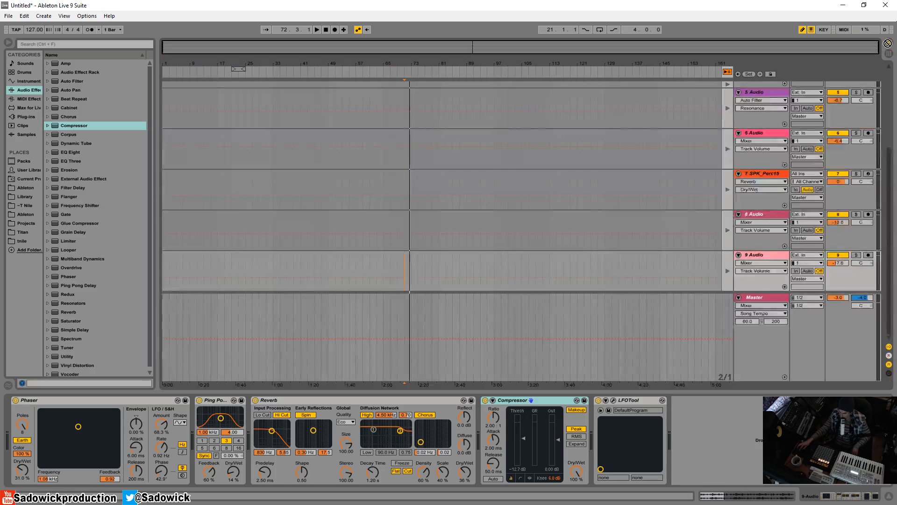
drag(888, 45, 226, 112)
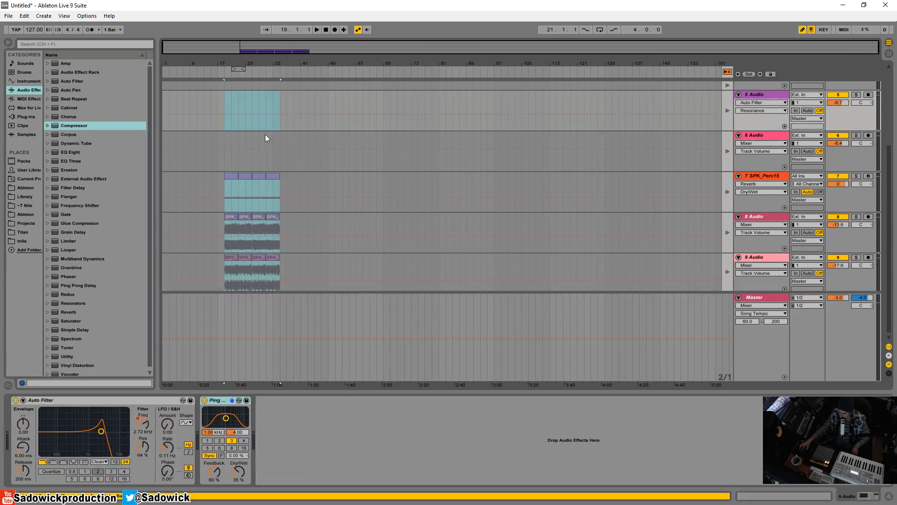
click(728, 72)
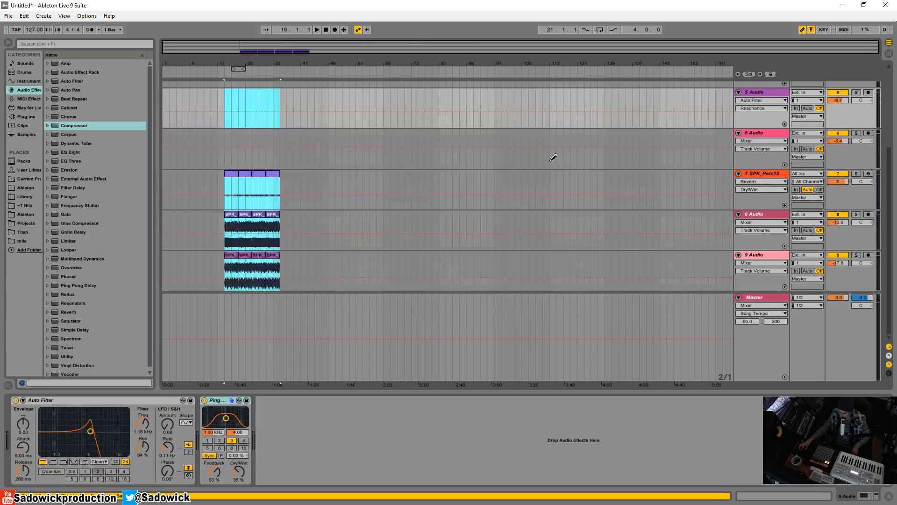
scroll(337, 159, up, 4)
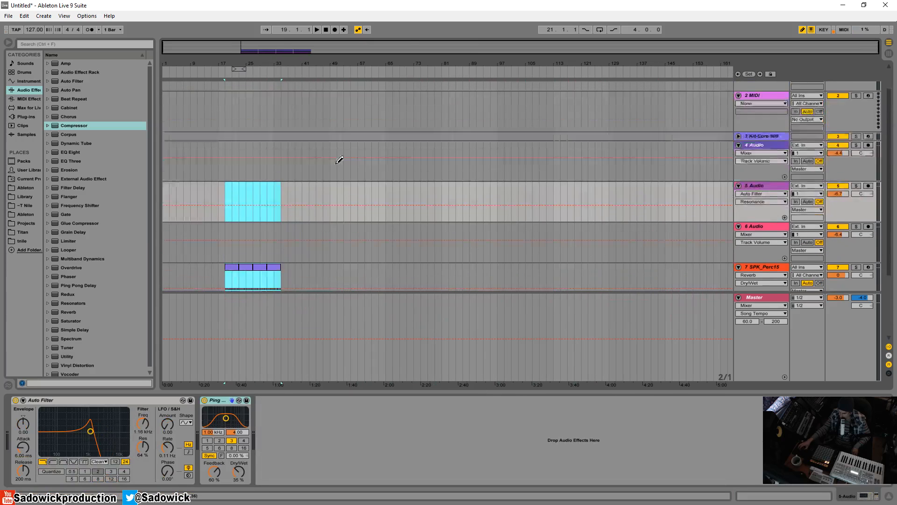
key(ctrl+z)
key(ctrl+z)
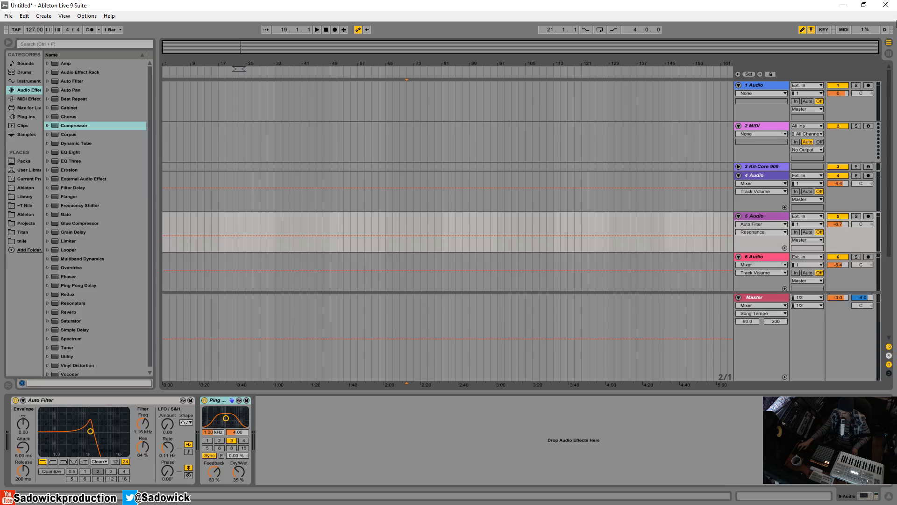
Step: Try to copy the four filled scenes together into the Arrangement at bar 49
click(889, 53)
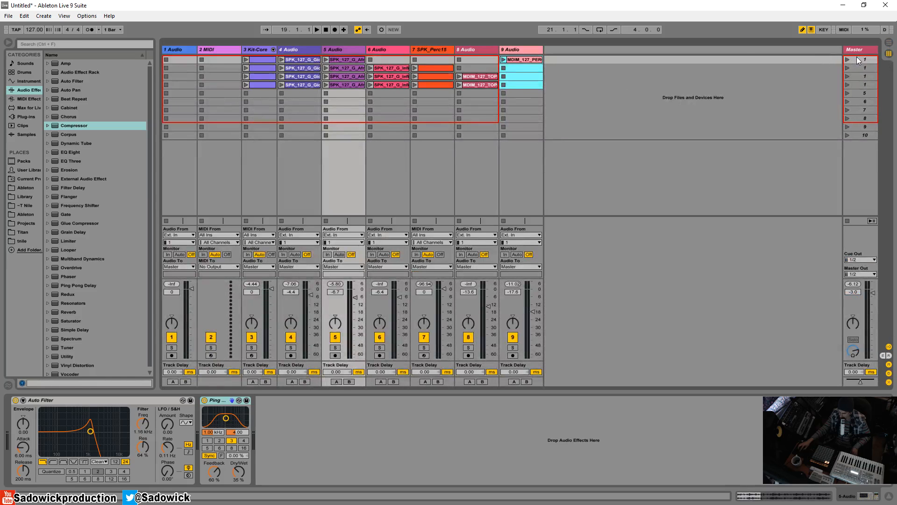
drag(856, 58, 333, 103)
scroll(385, 161, down, 2)
scroll(388, 160, down, 2)
scroll(574, 141, up, 5)
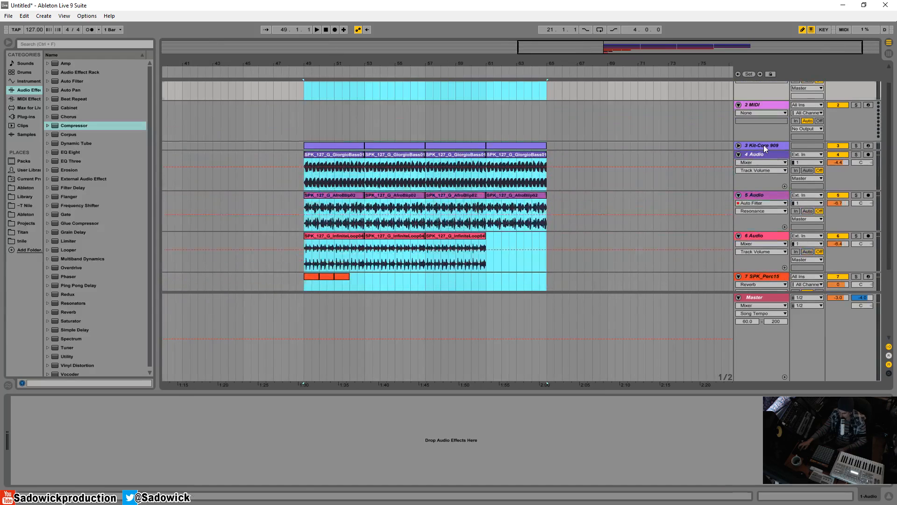
click(764, 145)
key(Delete)
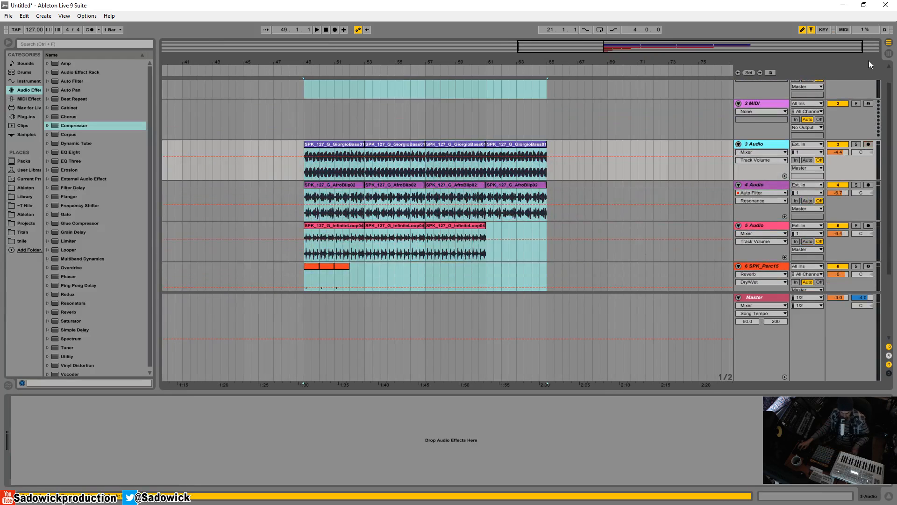
key(ctrl+z)
Step: Clear all of the clips just placed in the Arrangement across every track
drag(580, 145, 249, 302)
key(Delete)
scroll(527, 203, down, 3)
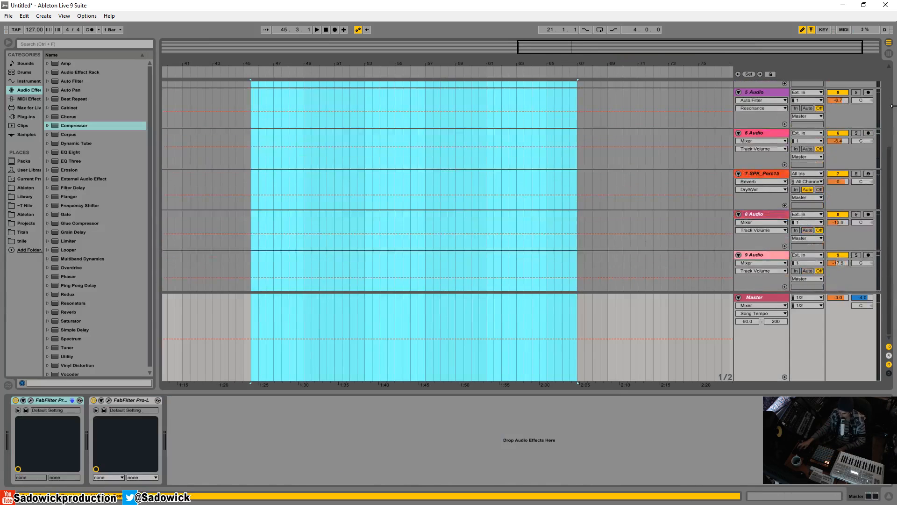
Step: Try to copy only the first scene into the Arrangement at bar 45
click(889, 55)
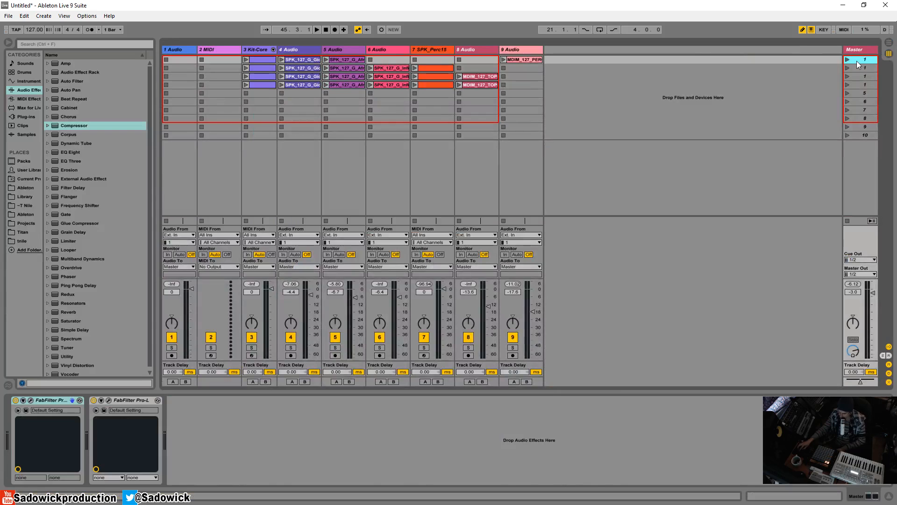
drag(885, 46, 243, 145)
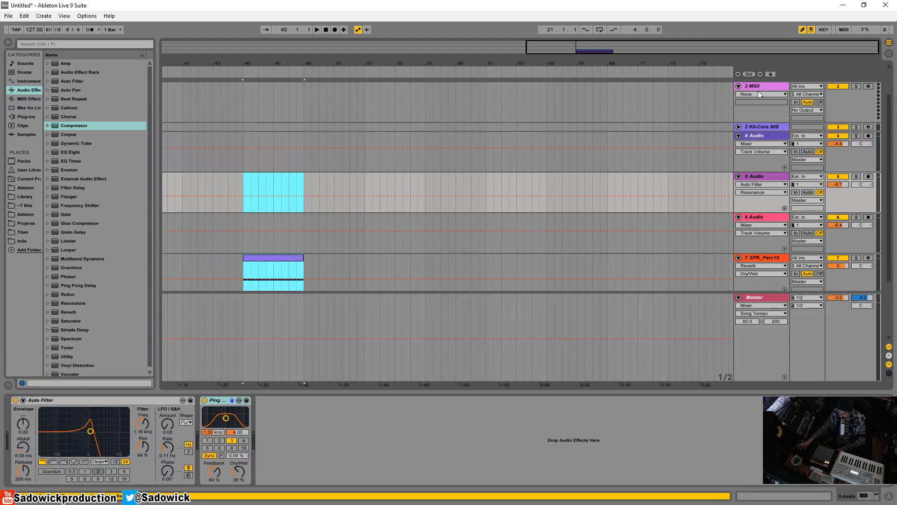
Step: Fold the 2 MIDI, 4 Audio and 5 Audio tracks in the Arrangement
click(738, 86)
click(738, 105)
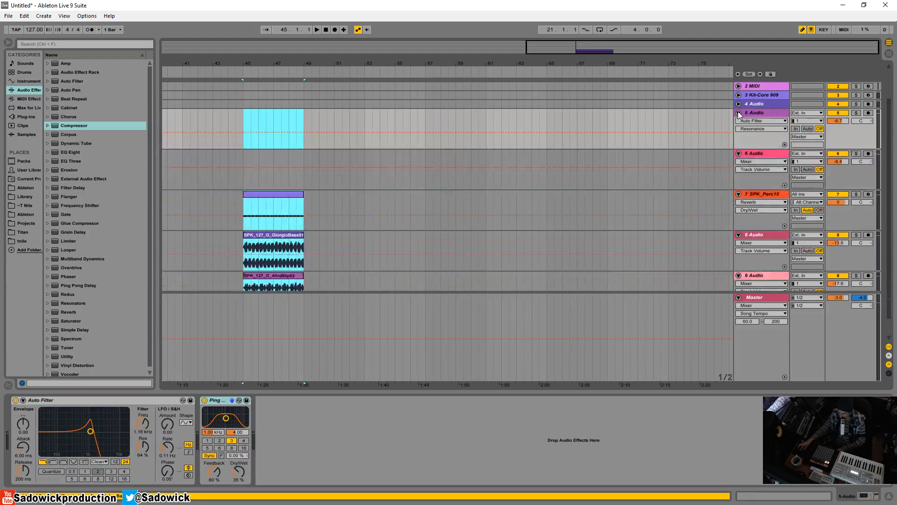
click(739, 112)
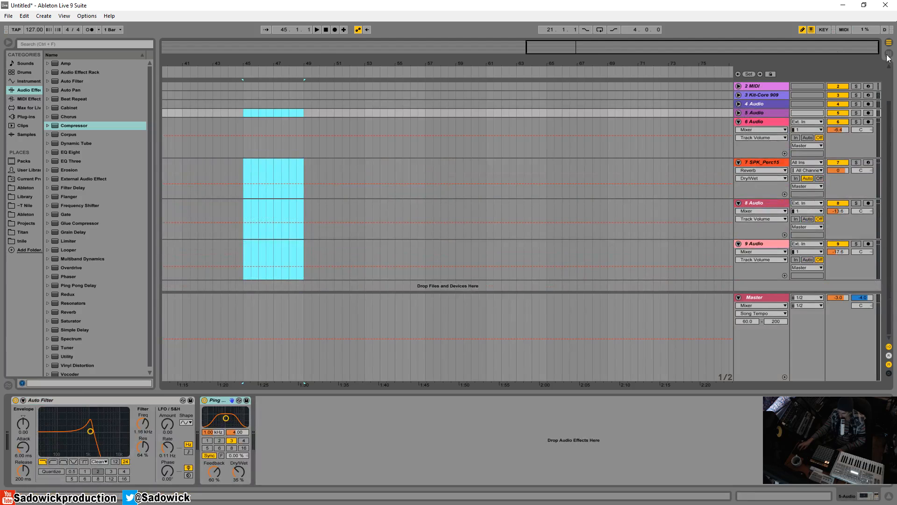
Step: Copy the first scene into the Arrangement at bar 45 with each clip on its own track
key(Tab)
click(865, 68)
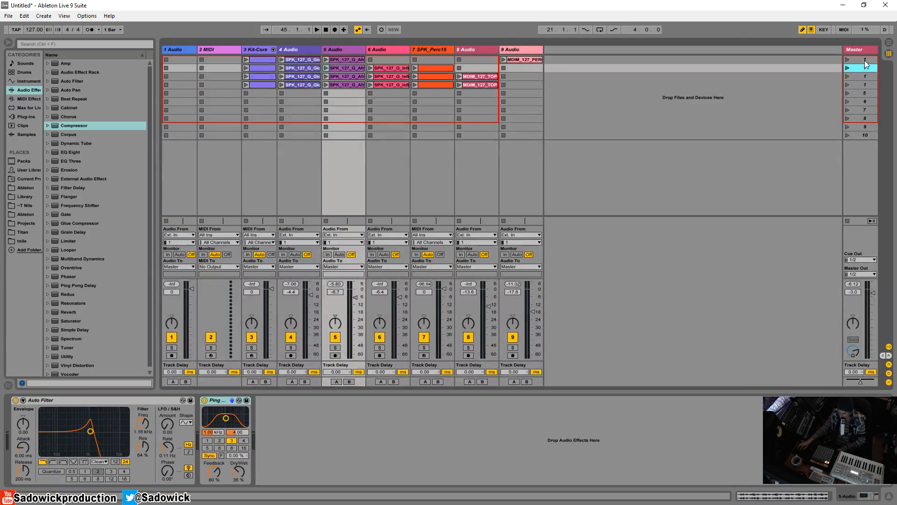
click(865, 61)
click(888, 43)
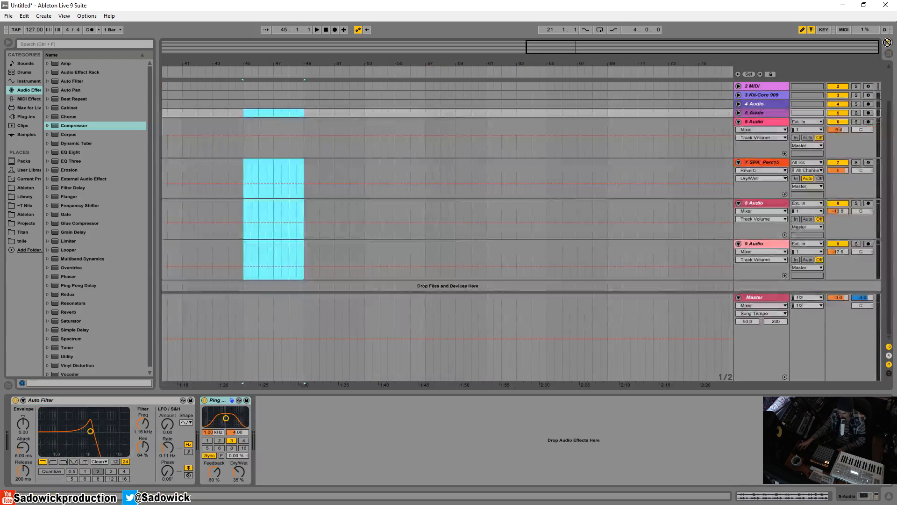
drag(362, 41, 244, 94)
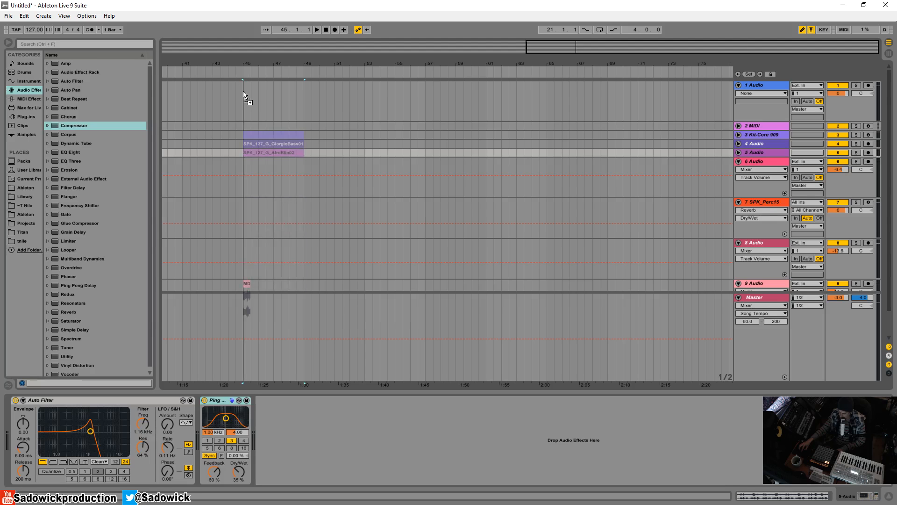
drag(243, 90, 243, 92)
Step: Delete the empty 1 Audio and 2 MIDI tracks in Session View
key(Tab)
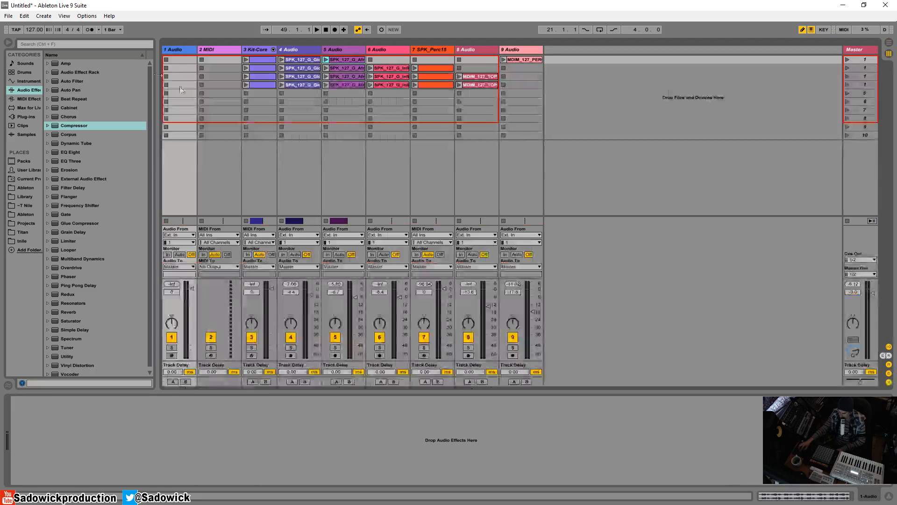
key(Delete)
key(Delete)
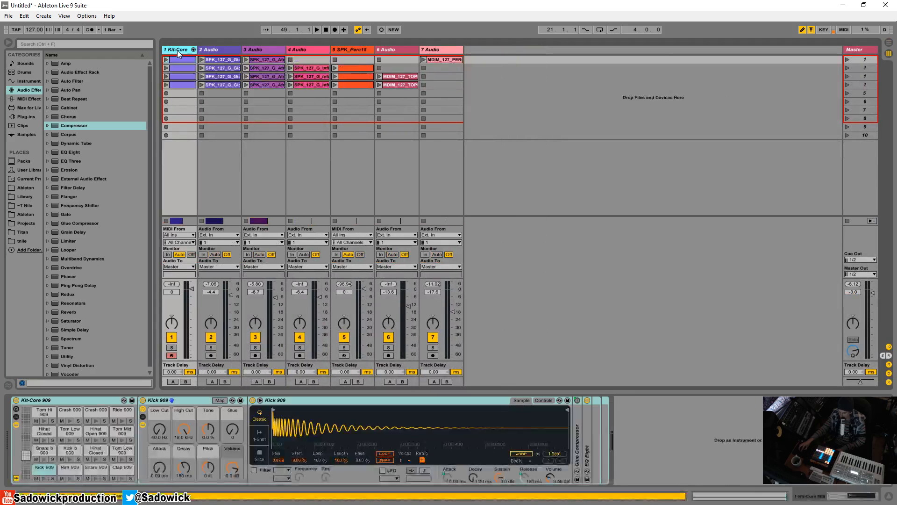
Step: Copy the second scene into the Arrangement at bar 53, then return to Session View
click(889, 42)
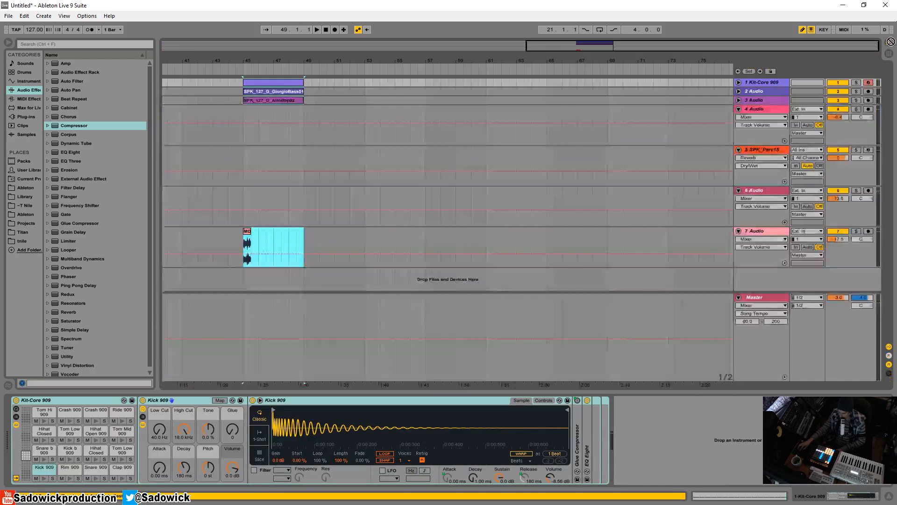
drag(445, 78, 367, 83)
click(888, 43)
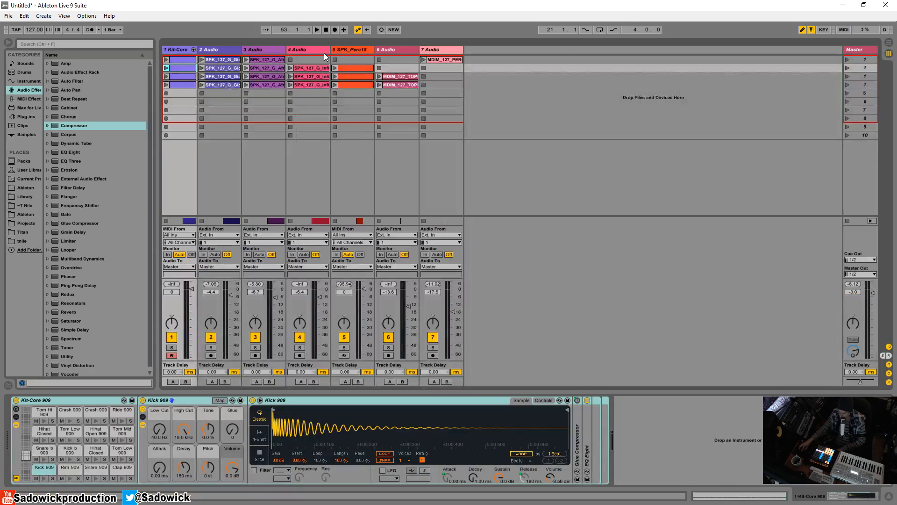
Step: Copy the third scene, with the track 6 top loop, into the Arrangement at bar 61
click(862, 78)
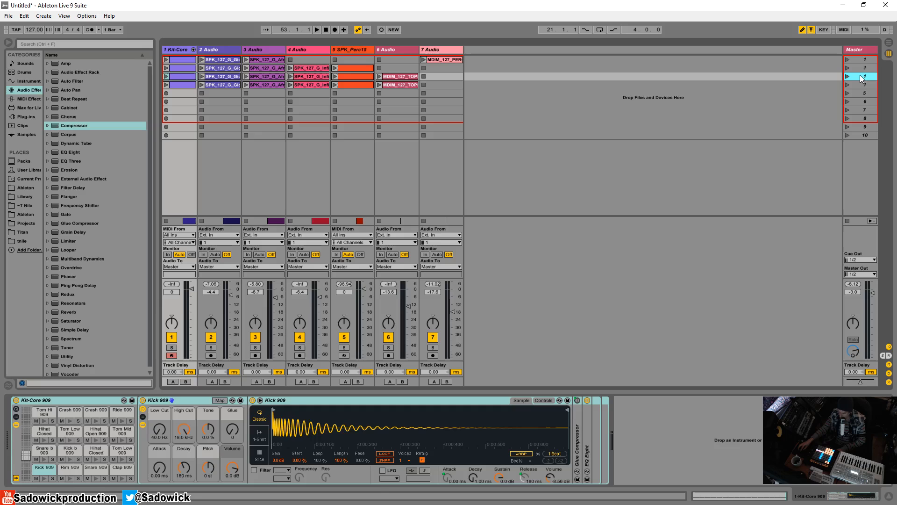
click(888, 54)
key(ctrl+d)
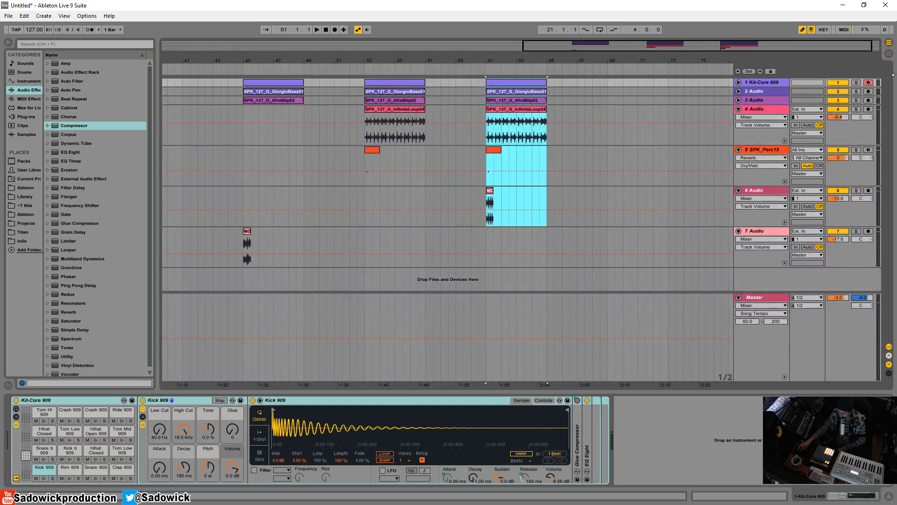
Step: Copy the fourth scene from Session View into the Arrangement at bar 69
key(Tab)
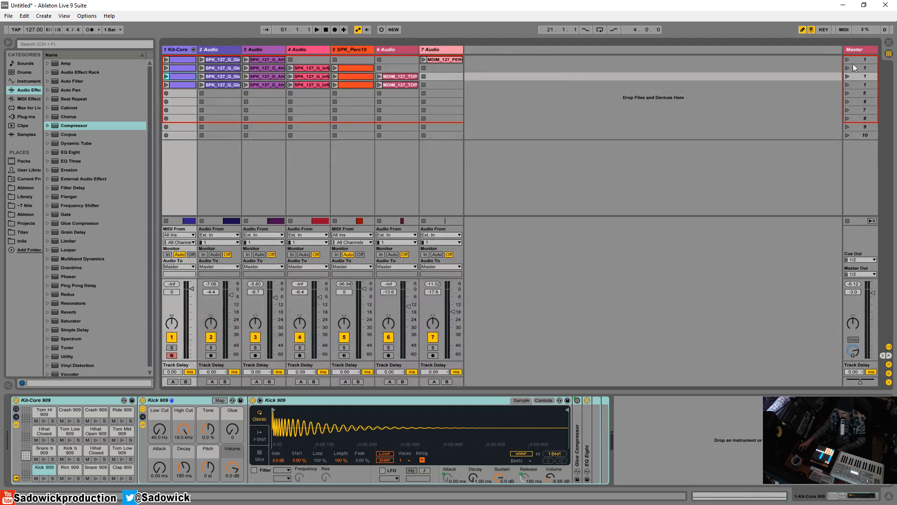
click(860, 83)
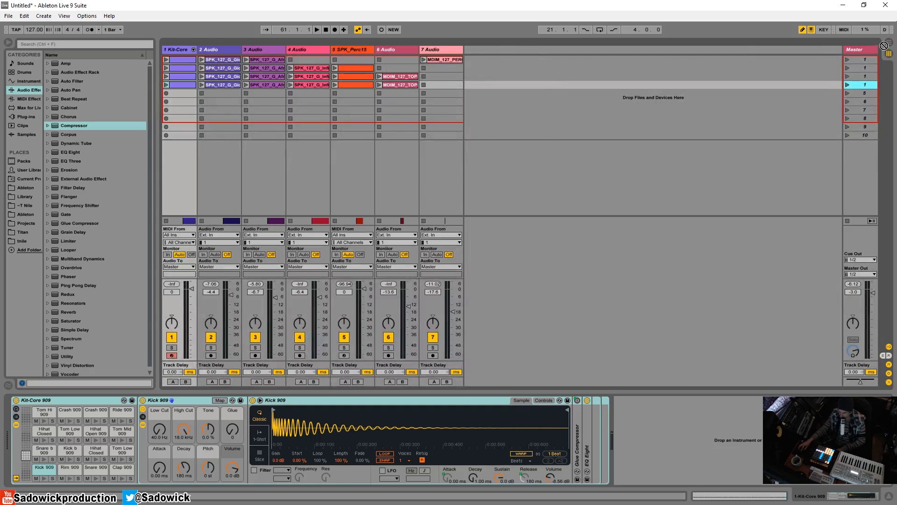
drag(885, 46, 609, 82)
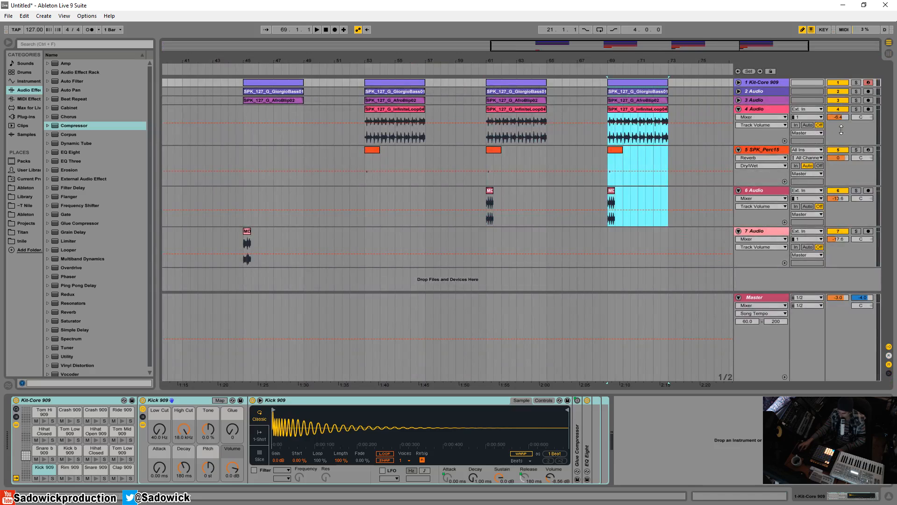
Step: Reduce the heights of the 4 Audio, 5 SPK_Perc15 and 6 Audio tracks in the Arrangement
drag(841, 130, 841, 116)
drag(844, 158, 849, 133)
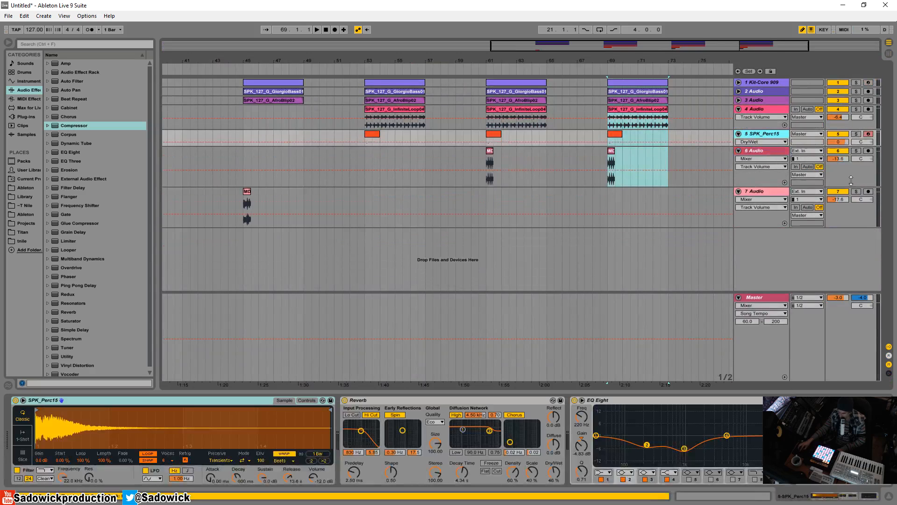
drag(851, 180, 851, 164)
Step: Make the SPK_Perc15 track taller and duplicate its bar 53 clip three times to fill bars 53 to 57
drag(257, 63, 162, 79)
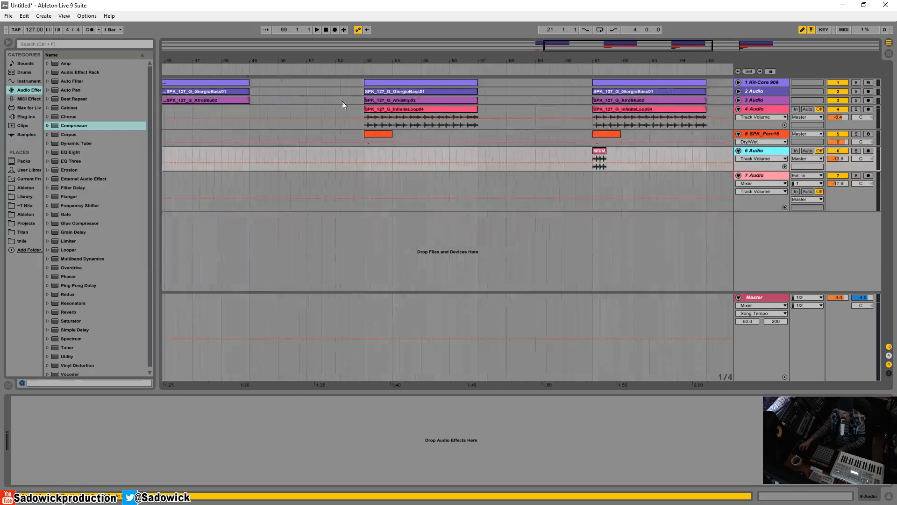
drag(766, 145, 762, 172)
click(387, 134)
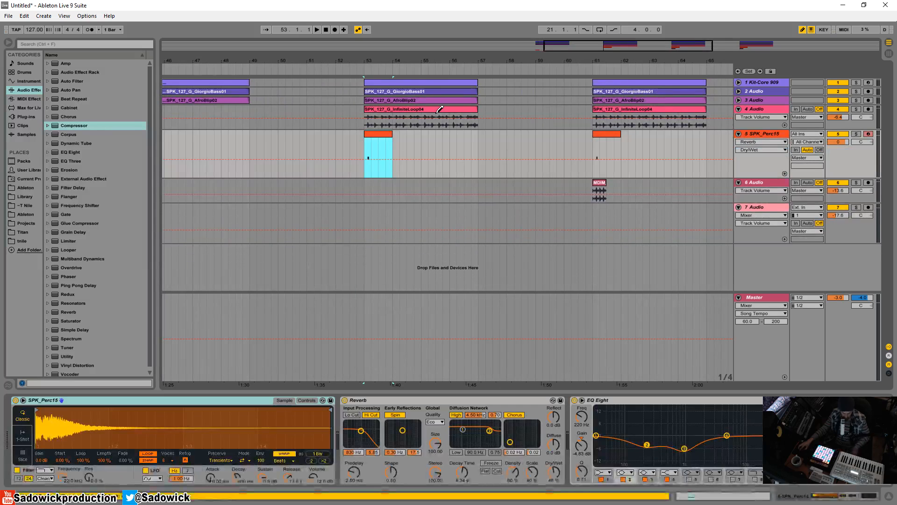
key(ctrl+d)
key(ctrl+d)
key(ctrl+d)
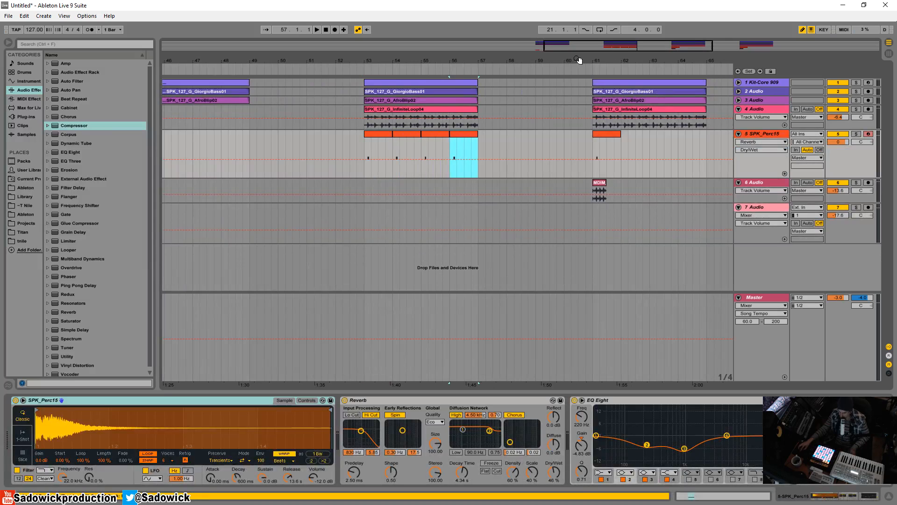
Step: Duplicate the SPK_Perc15 clip at bar 61 three times to fill bars 61 to 65
drag(578, 59, 355, 49)
click(372, 134)
key(ctrl+d)
key(ctrl+d)
key(ctrl+d)
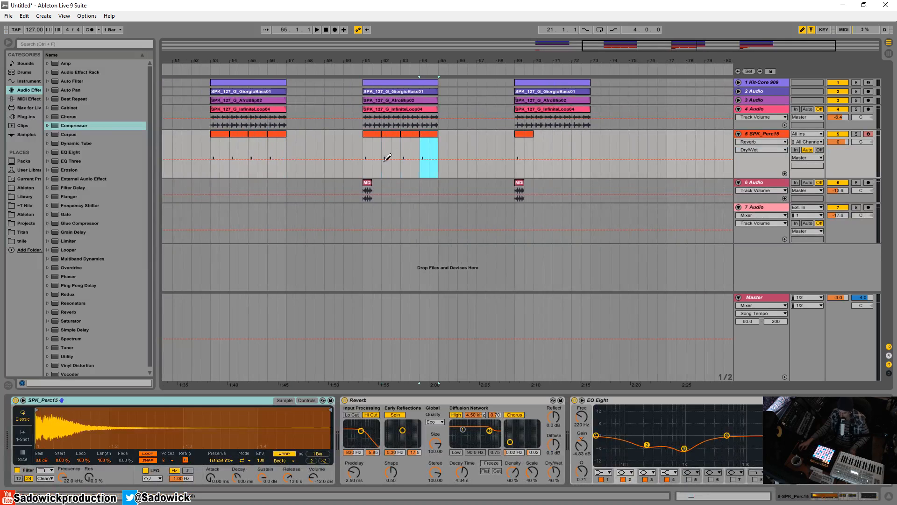
Step: Duplicate the track 6 top loop at bar 61 seven times to fill bars 61 to 65
click(368, 184)
key(ctrl+d)
key(ctrl+d)
key(ctrl+d)
key(ctrl+d)
key(ctrl+d)
key(ctrl+d)
key(ctrl+d)
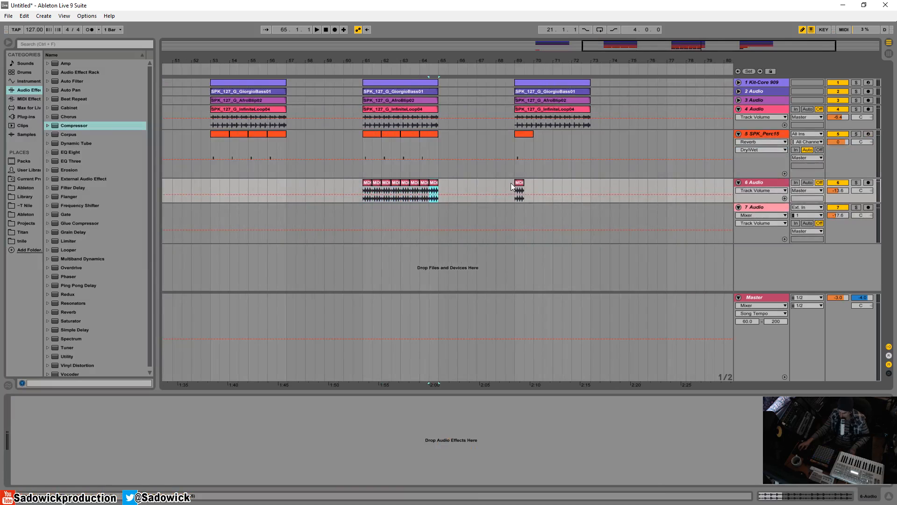
Step: Duplicate the track 6 top loop at bar 69 seven times to fill bars 69 to 73
key(ctrl+d)
key(ctrl+d)
key(ctrl+d)
key(ctrl+d)
key(ctrl+d)
key(ctrl+d)
key(ctrl+d)
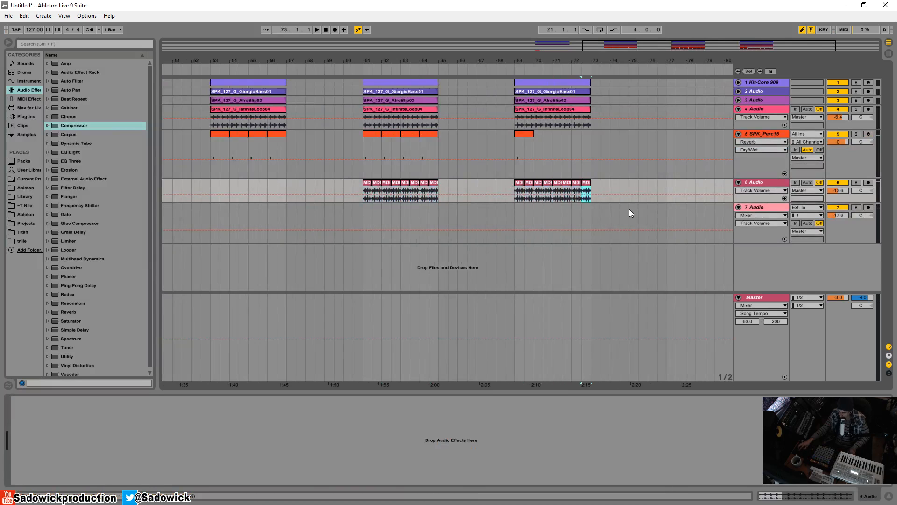
Step: Duplicate the SPK_Perc15 clip at bar 69 three times to fill bars 69 to 73
click(522, 134)
key(ctrl+d)
key(ctrl+d)
key(ctrl+d)
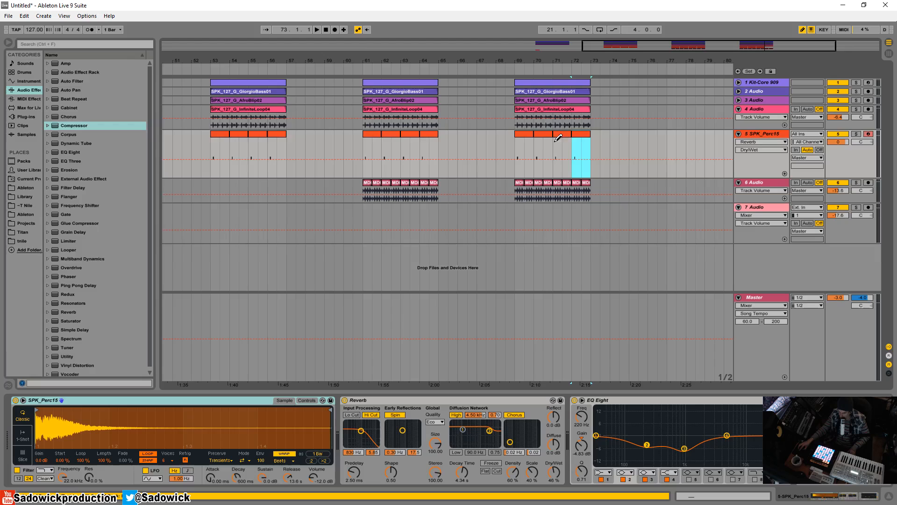
Step: Duplicate the track 7 percussion loop at bar 45 seven times to fill bars 45 to 49
click(889, 53)
click(889, 43)
mouse_move(477, 61)
mouse_down()
mouse_move(594, 60)
mouse_move(593, 28)
mouse_up()
click(462, 207)
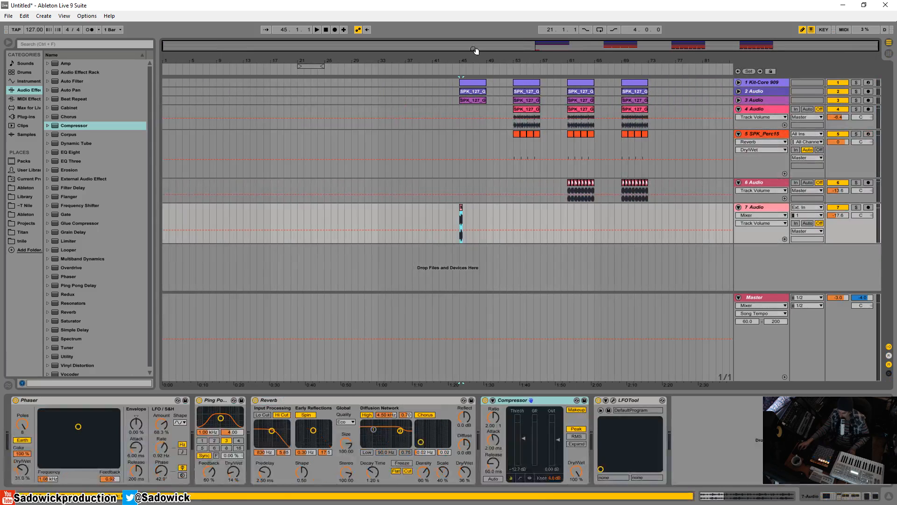
drag(471, 59, 432, 151)
key(ctrl+d)
key(ctrl+d)
key(ctrl+d)
key(ctrl+d)
key(ctrl+d)
key(ctrl+d)
key(ctrl+d)
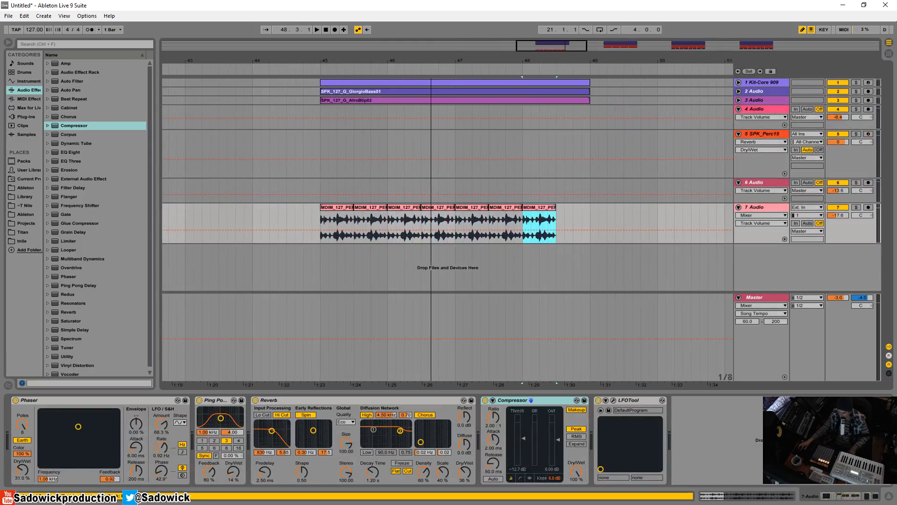
Step: Reduce the heights of the 5 SPK_Perc15 and 7 Audio tracks, with all four sections in view
drag(432, 61, 428, 28)
click(406, 84)
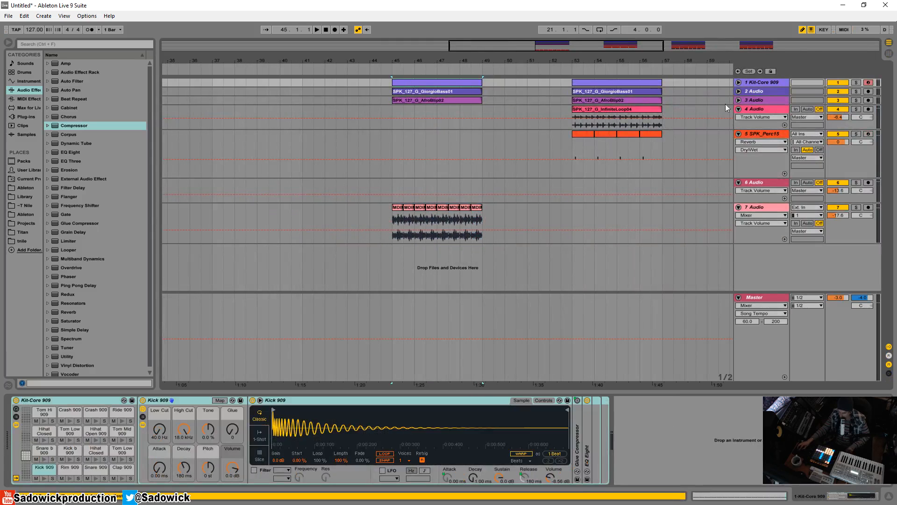
drag(860, 169, 860, 147)
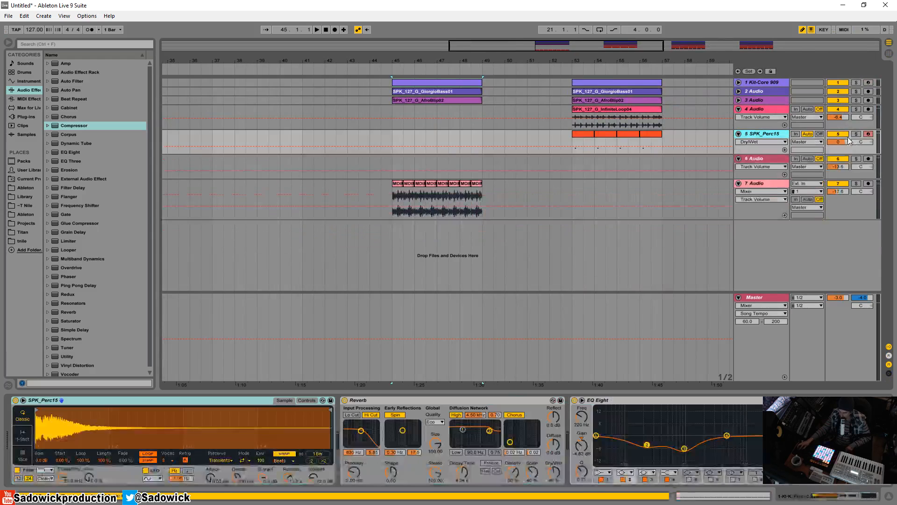
drag(446, 57, 470, 58)
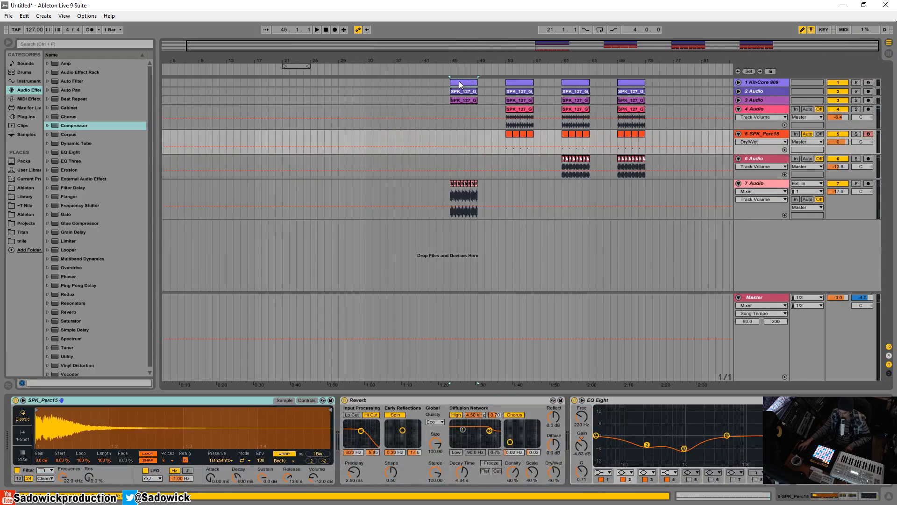
click(498, 81)
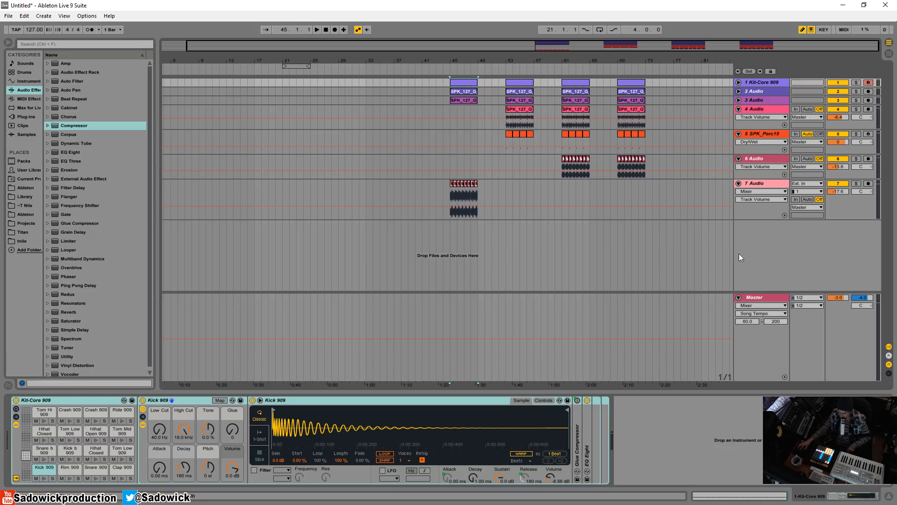
drag(845, 208, 744, 177)
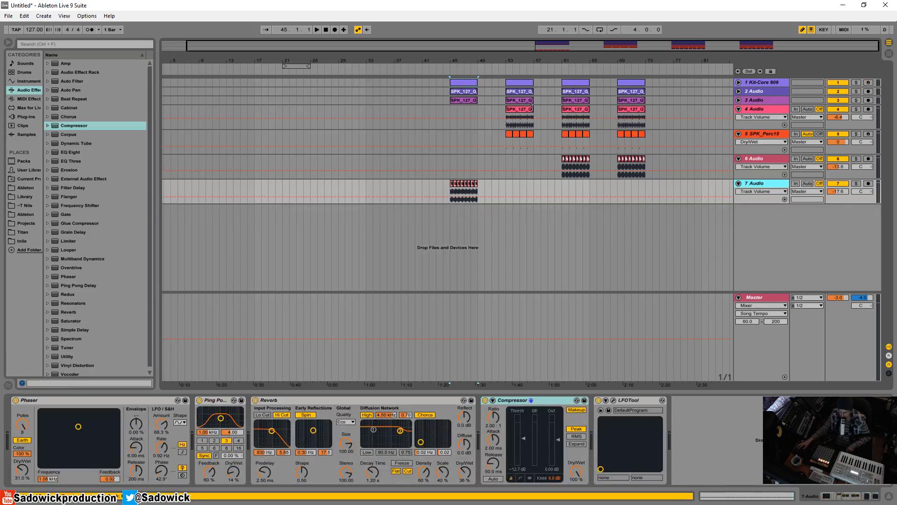
Step: Audition the arranged sections at bars 45, 53, 61 and 69 in turn
key(space)
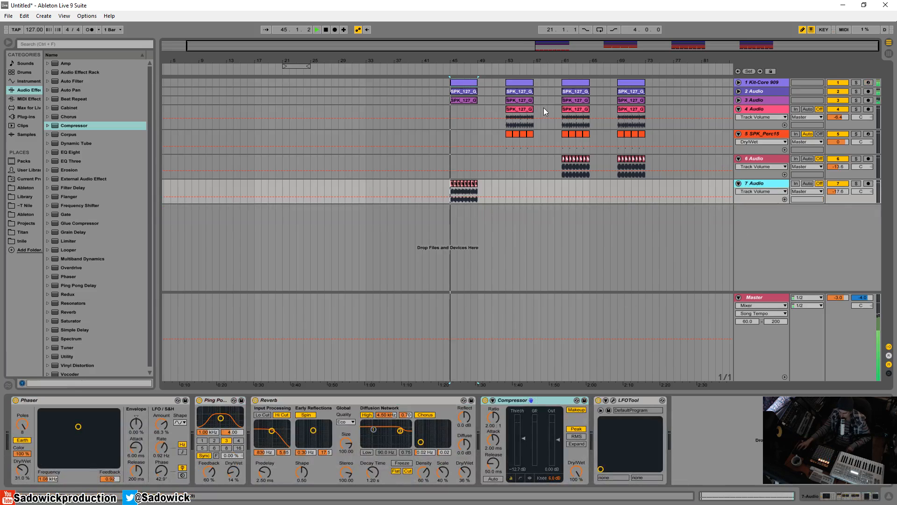
click(518, 85)
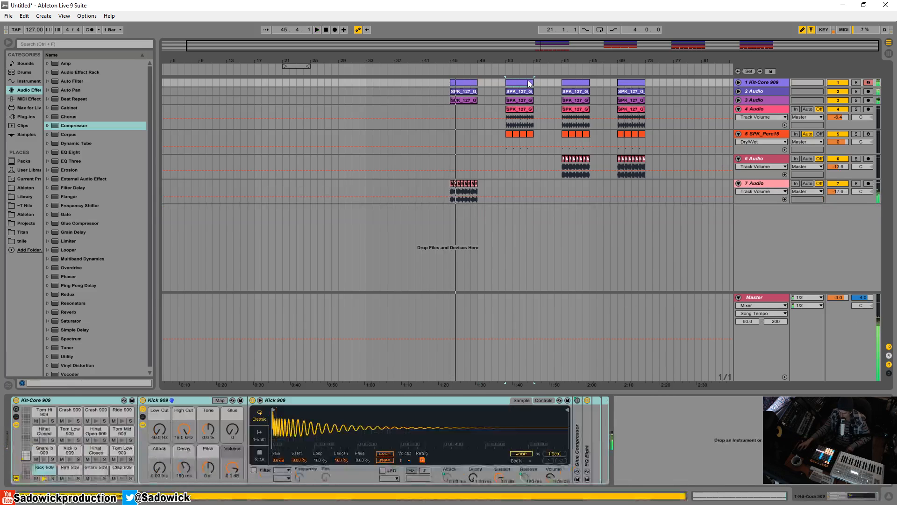
click(581, 86)
click(628, 82)
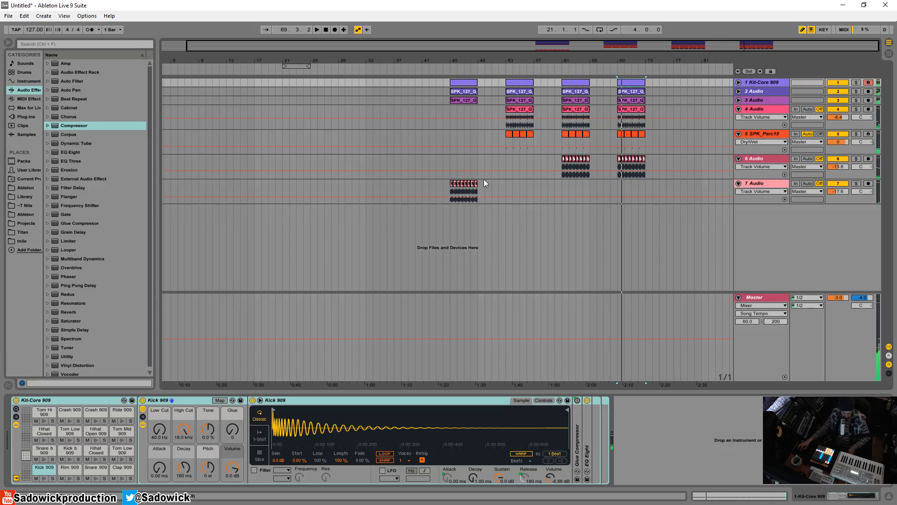
Step: Move the bar 45 section on all seven tracks to bar 1 and duplicate it three times up to bar 17
drag(476, 187, 450, 106)
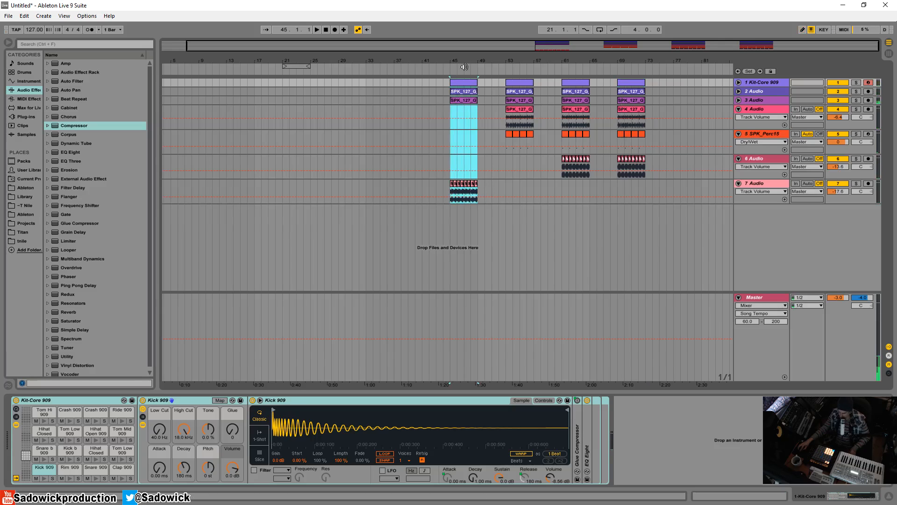
drag(464, 67, 170, 80)
key(ctrl+d)
key(ctrl+d)
key(ctrl+d)
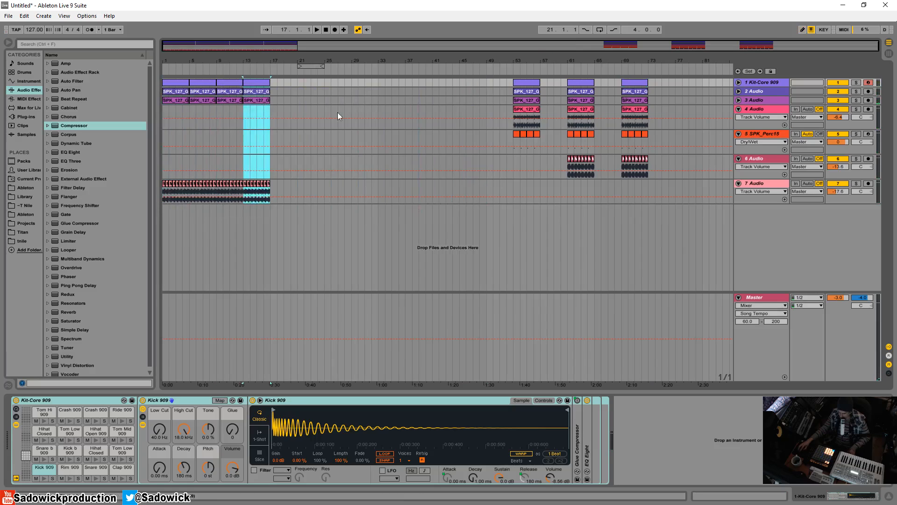
Step: Move the bar 53 section on tracks 1 to 5 to bar 17 and duplicate it three times up to bar 33
drag(542, 135, 516, 91)
click(541, 84)
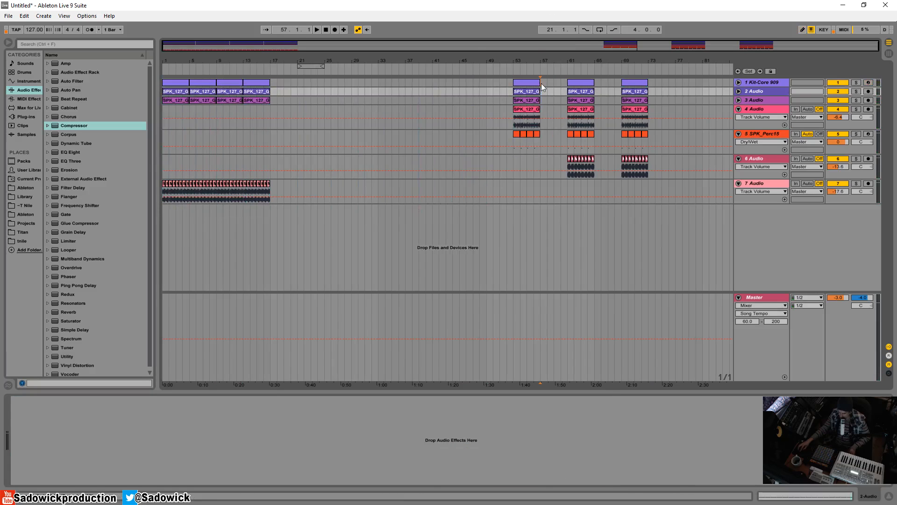
drag(517, 144, 515, 144)
drag(527, 83, 283, 82)
key(ctrl+d)
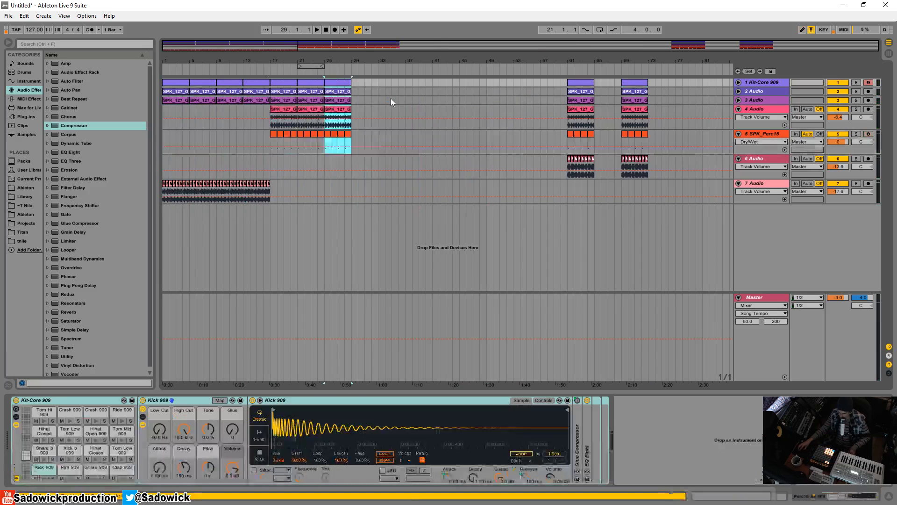
key(ctrl+d)
key(ctrl+d)
key(ctrl+d)
key(ctrl+z)
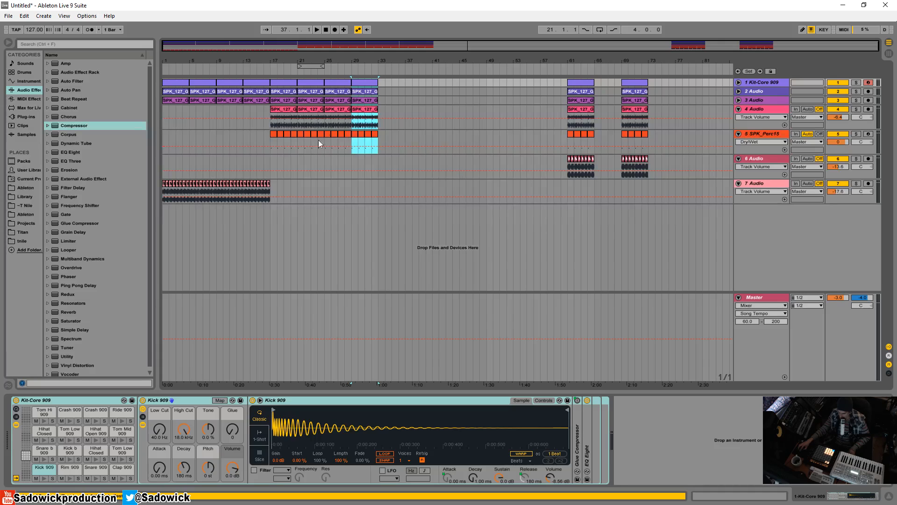
click(786, 240)
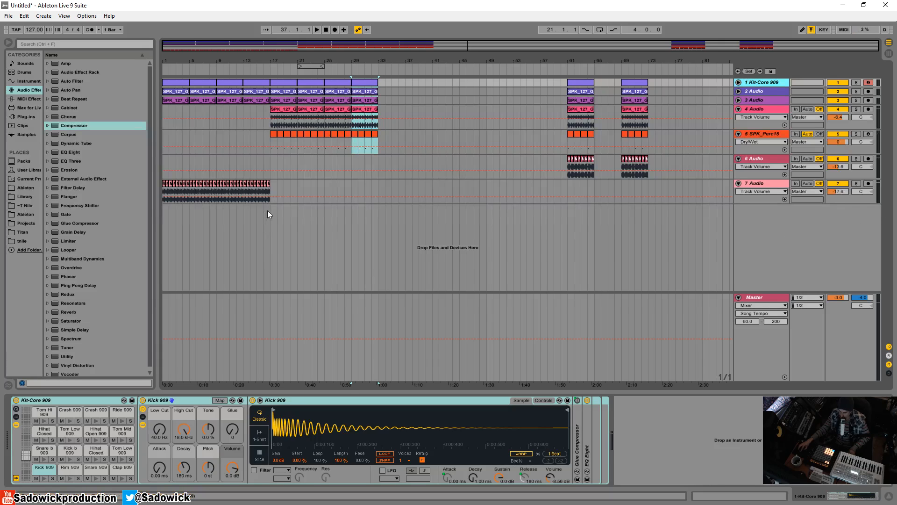
drag(271, 194, 392, 209)
click(372, 216)
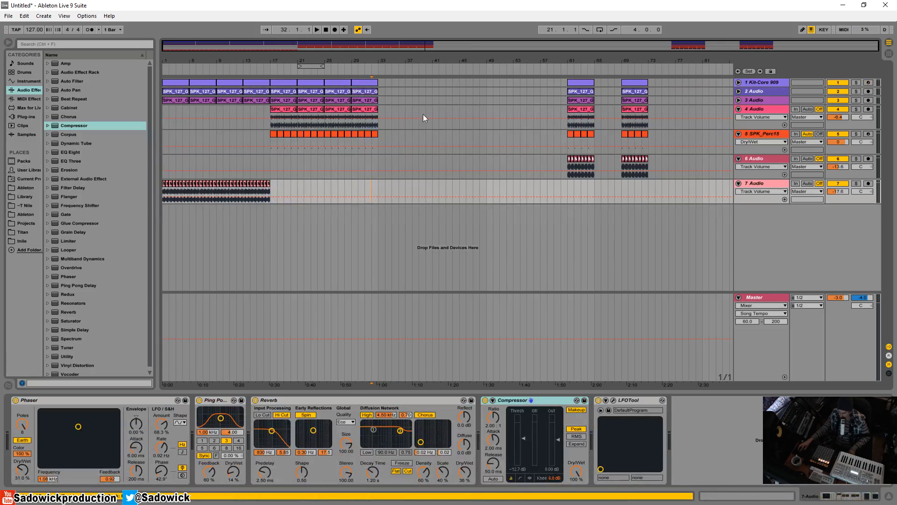
Step: Move the bar 61 section on tracks 1 to 6 to bar 33 and duplicate it three times up to bar 49
drag(607, 167, 389, 82)
key(ctrl+d)
key(ctrl+d)
key(ctrl+d)
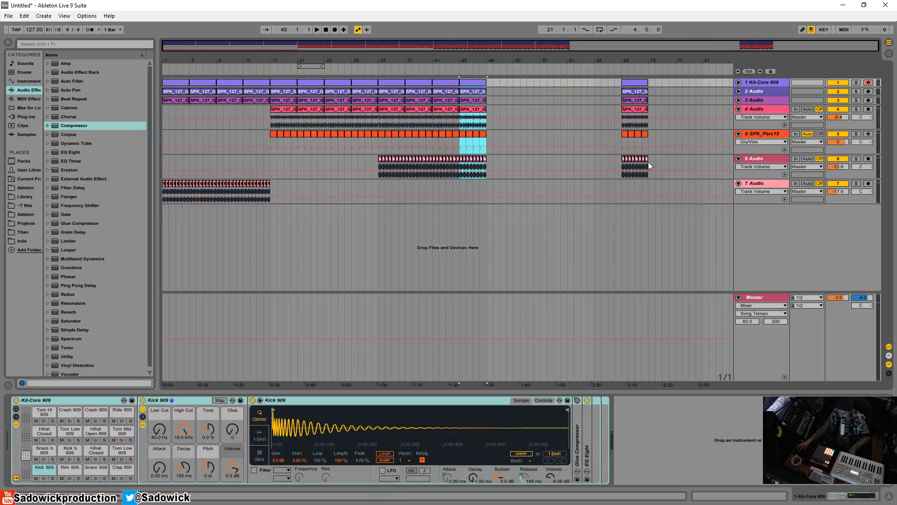
Step: Recolor the bar 69 section's clips red and relocate the section to bar 49, repeated four times up to bar 65
drag(649, 163, 639, 81)
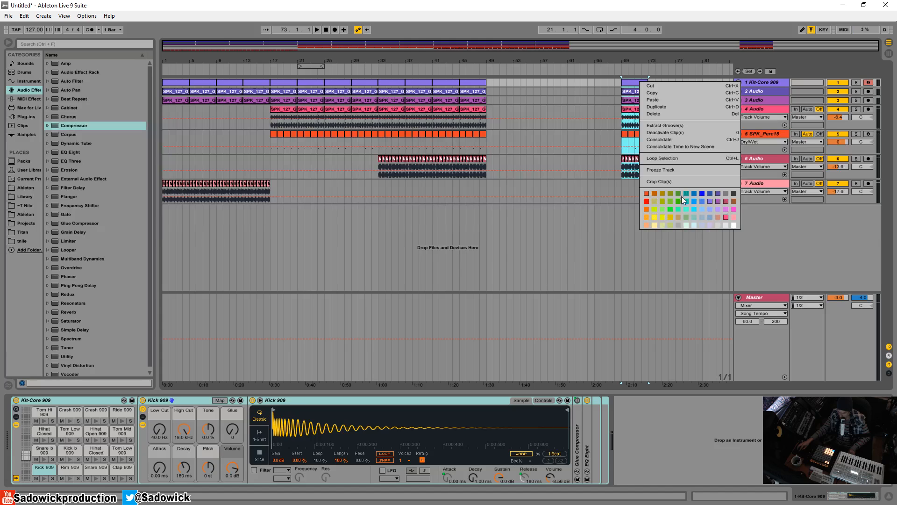
click(648, 202)
drag(635, 80, 497, 84)
key(ctrl+d)
key(ctrl+d)
key(ctrl+d)
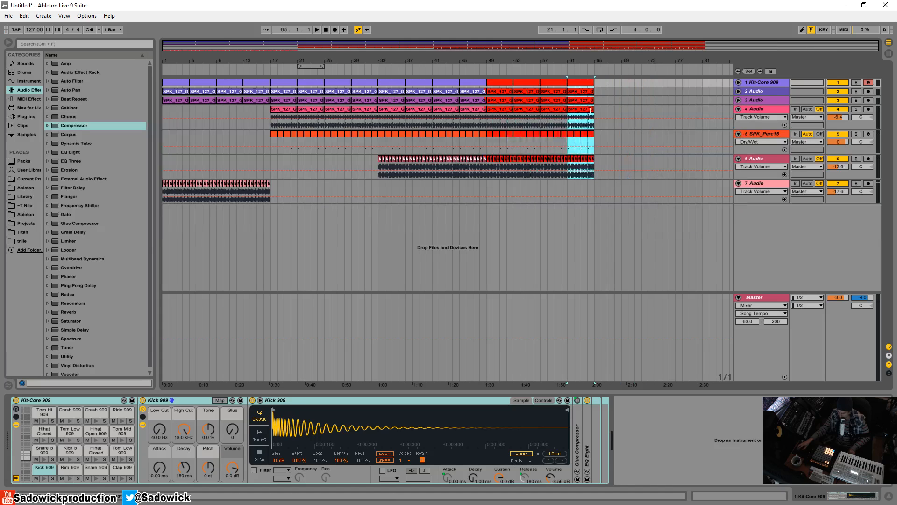
Step: Play back the extended arrangement from several sections to check how the layers build up
click(394, 317)
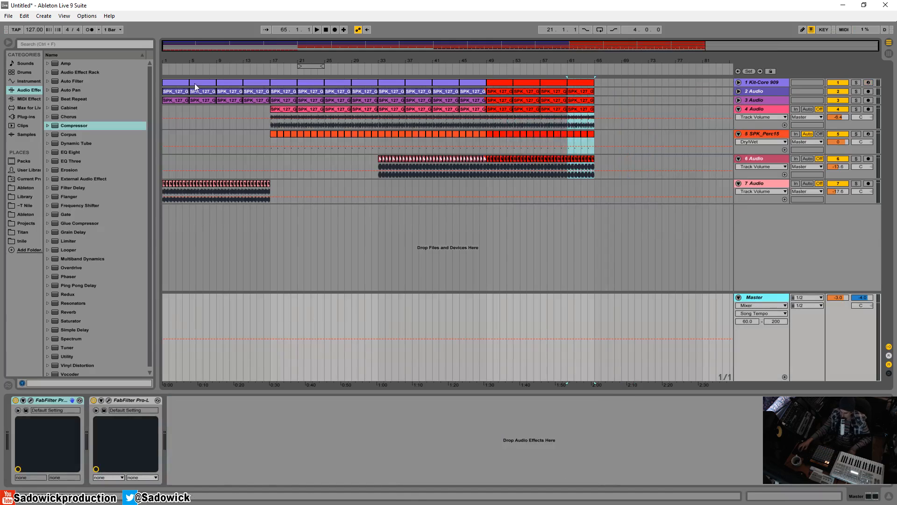
click(176, 82)
click(286, 72)
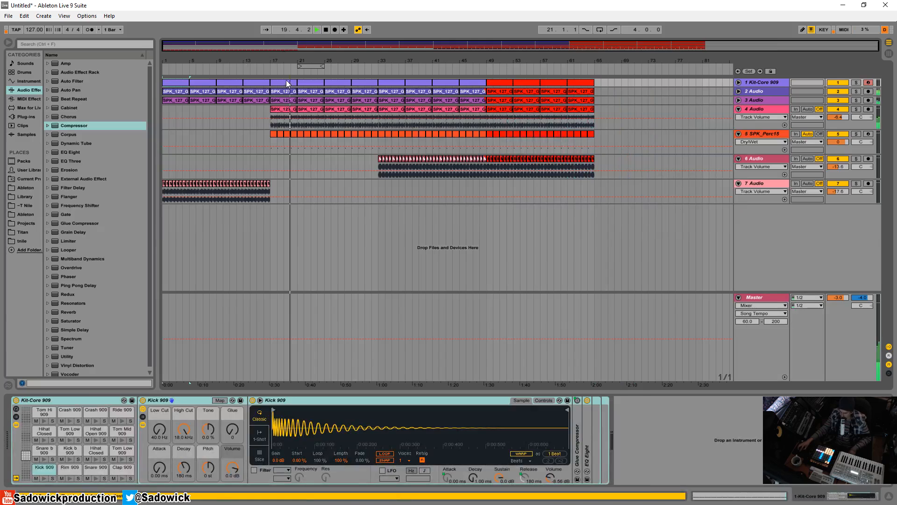
click(283, 83)
key(space)
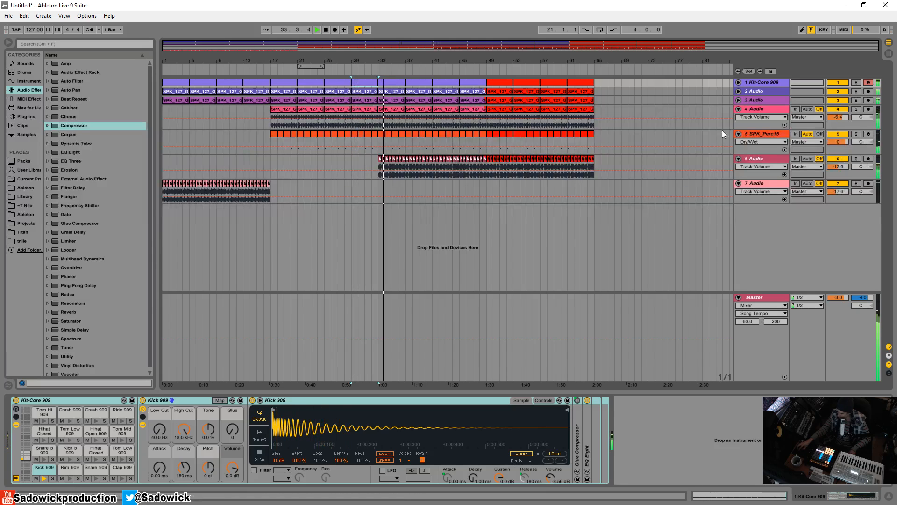
drag(549, 57, 550, 58)
click(845, 127)
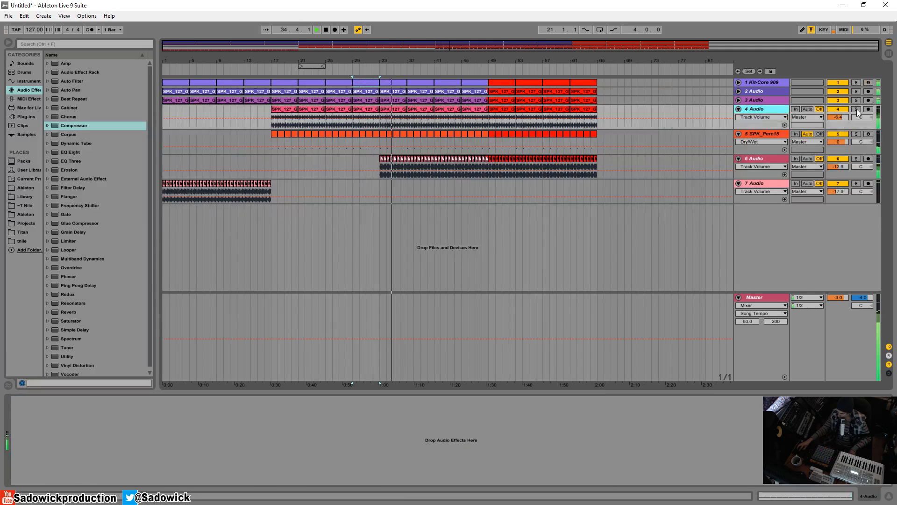
Step: Solo and unsolo track 4 and track 5 during playback to audition each layer
click(857, 109)
click(856, 109)
click(859, 134)
click(859, 133)
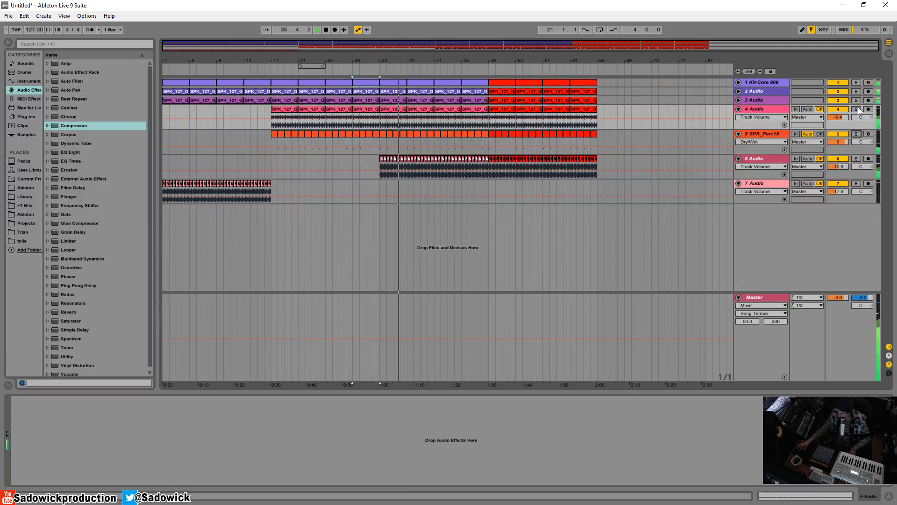
Step: Display the Auto Filter Frequency automation on track 3 and enlarge the track's height for editing
click(757, 102)
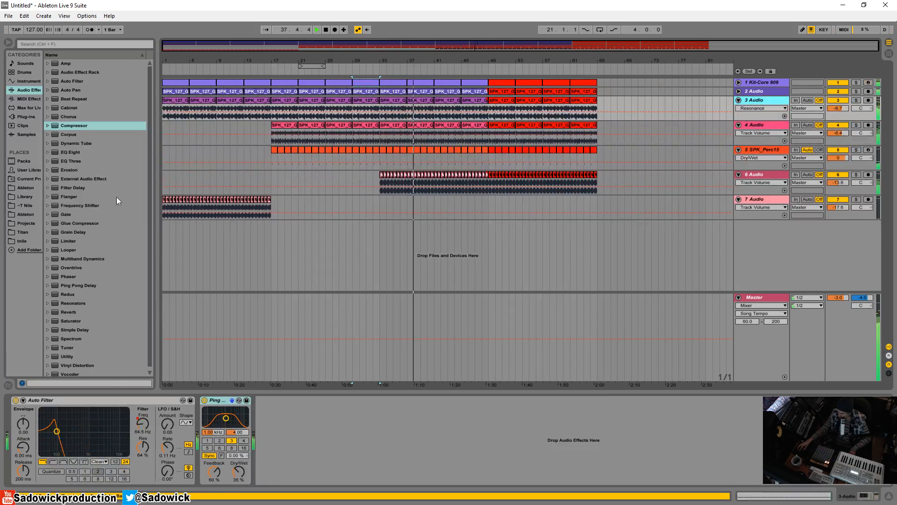
click(142, 423)
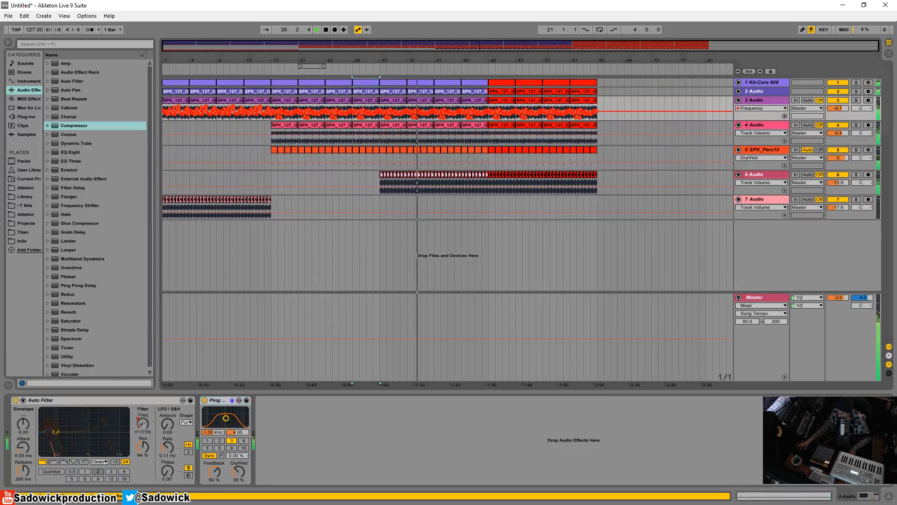
click(862, 109)
drag(805, 120, 794, 169)
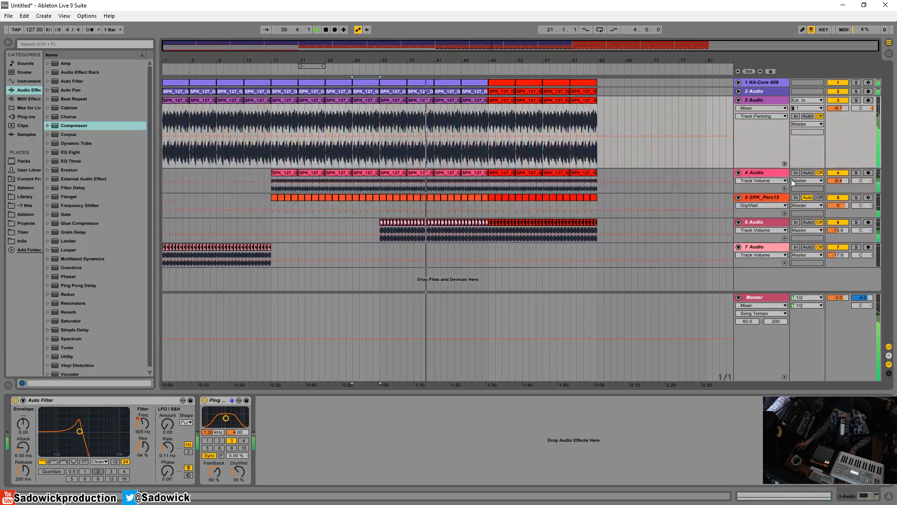
click(142, 424)
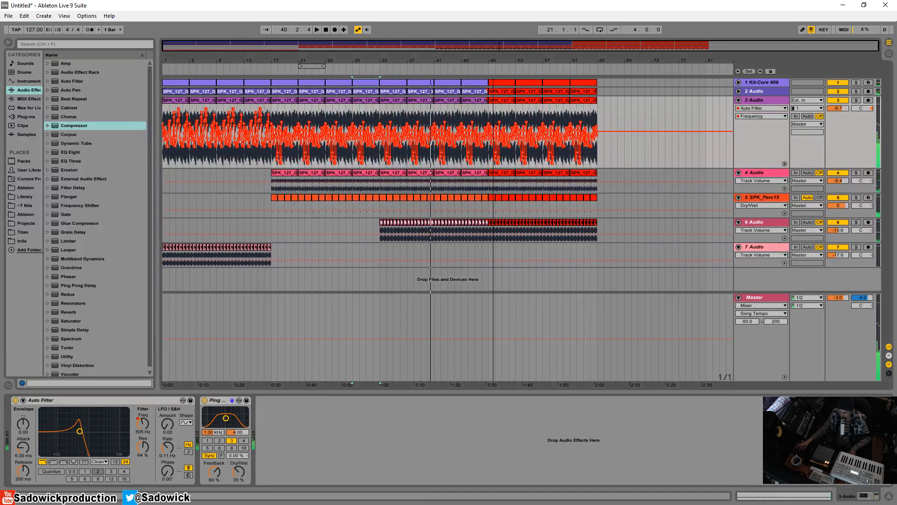
Step: Cut the Auto Filter Frequency envelope on track 3 from bar 49 to bar 65
drag(493, 60, 580, 69)
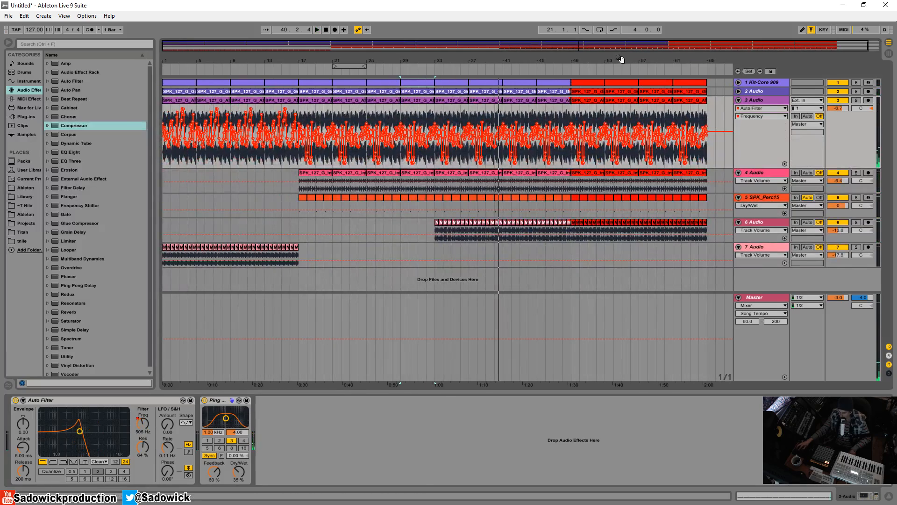
drag(620, 59, 481, 86)
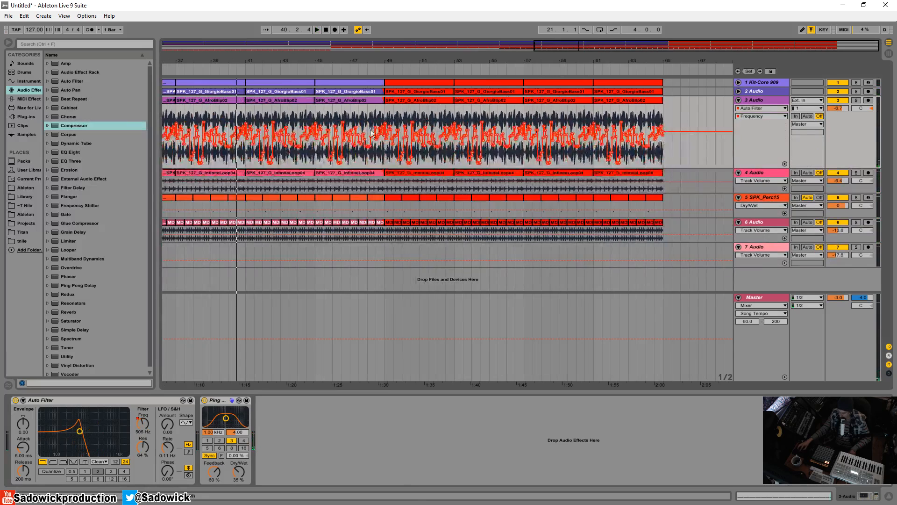
drag(386, 116, 662, 122)
right_click(662, 123)
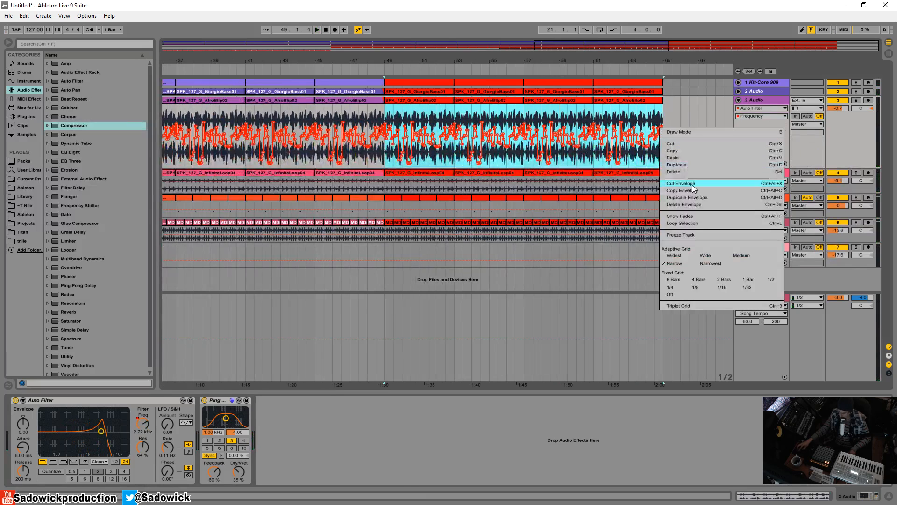
click(692, 183)
Step: Create a steady rising Frequency ramp on track 3 from bar 49 to bar 65, remove the drop after it, and play the section
drag(480, 133, 658, 106)
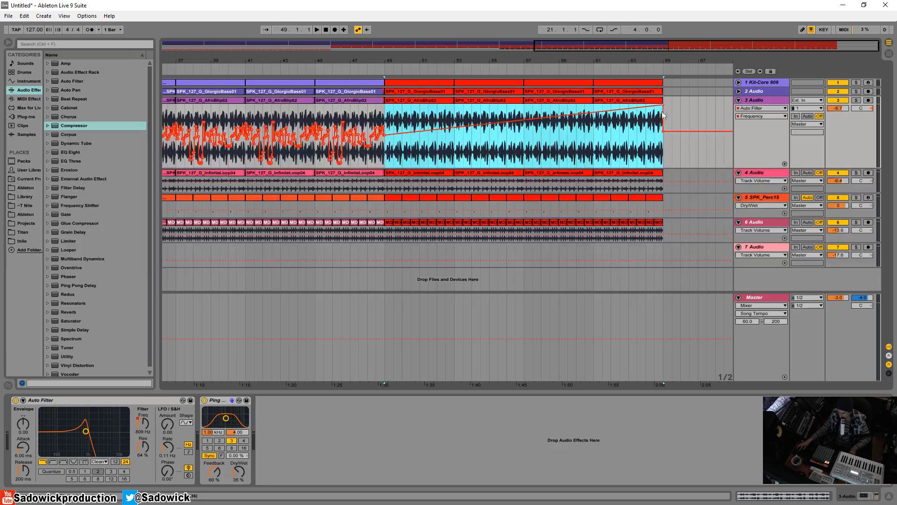
click(664, 132)
click(407, 82)
key(space)
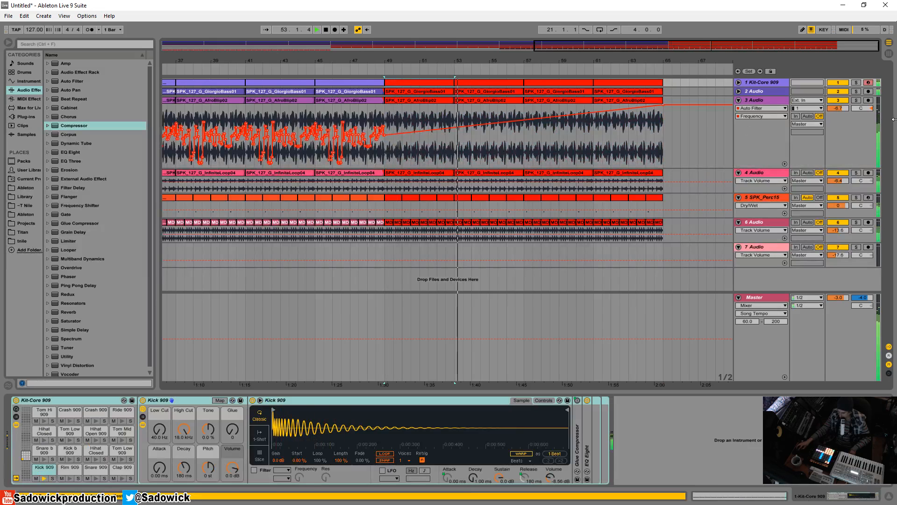
Step: Enlarge track 3 further and delete the clips on tracks 1 and 2 from bar 61 to bar 65
click(635, 101)
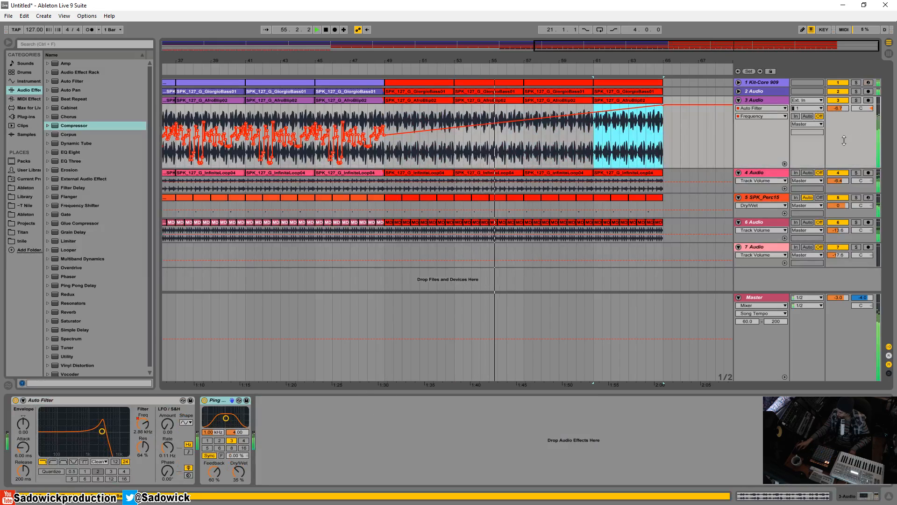
drag(844, 168, 844, 184)
click(603, 112)
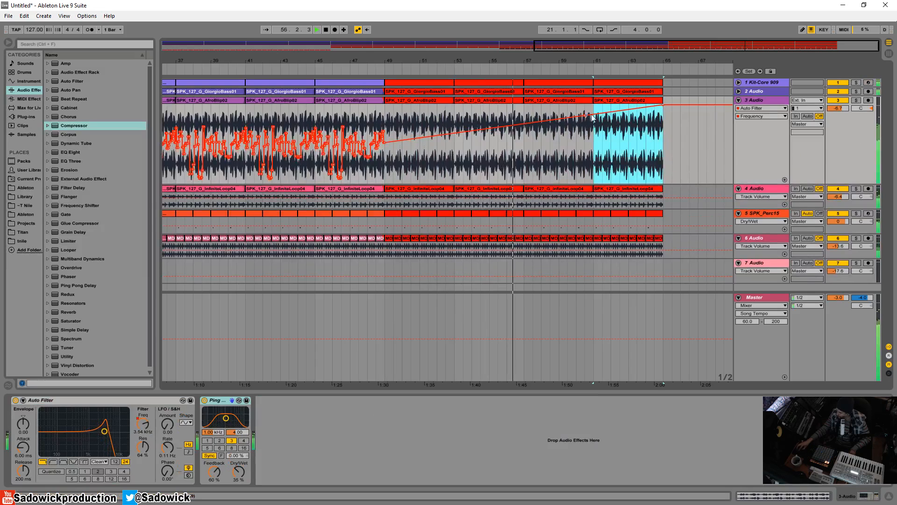
click(632, 84)
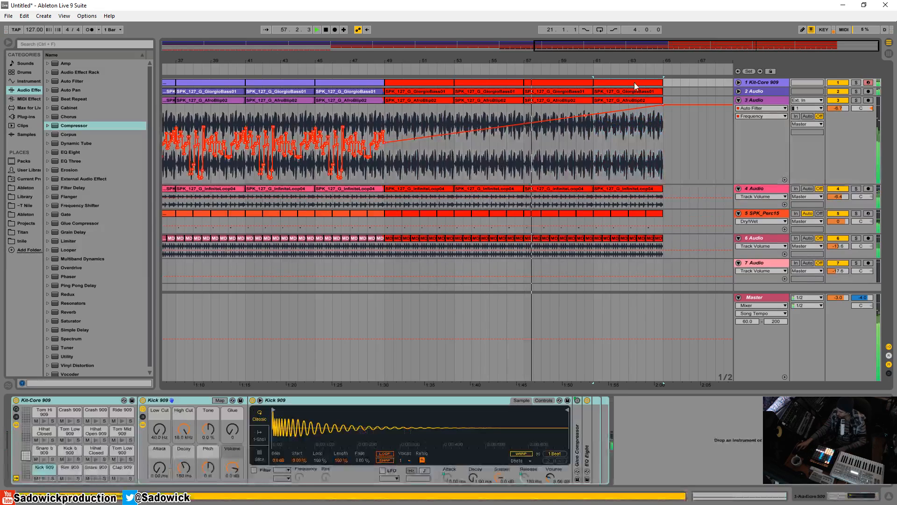
click(631, 91)
key(minus)
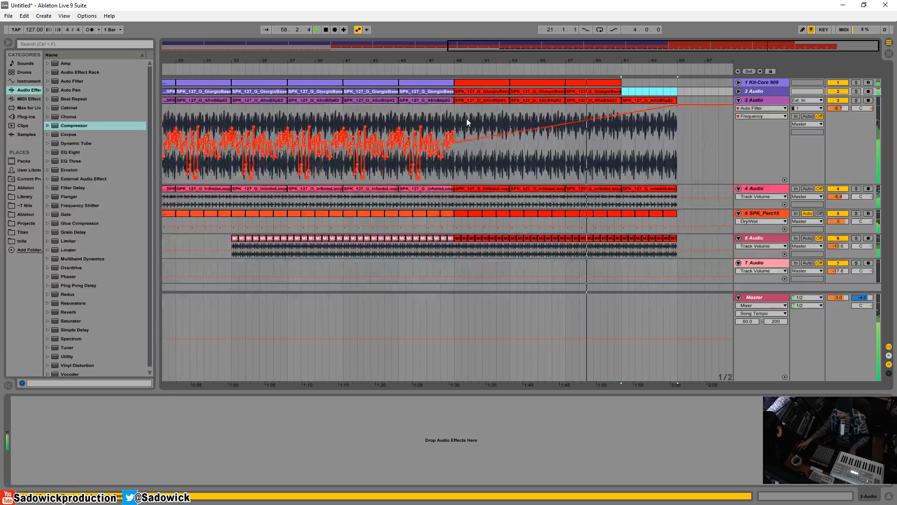
Step: Copy the bar 41 to 49 clips on tracks 1 to 3 and paste them at bar 65
click(345, 83)
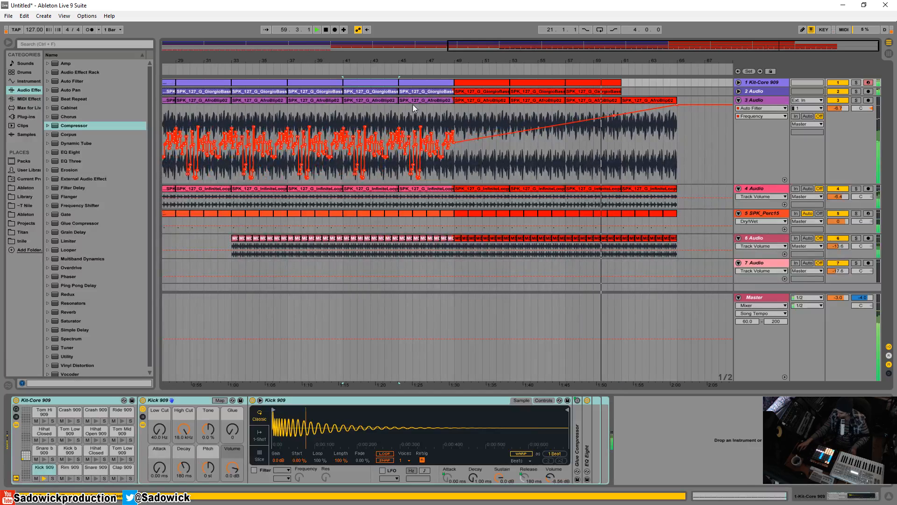
shift+click(415, 102)
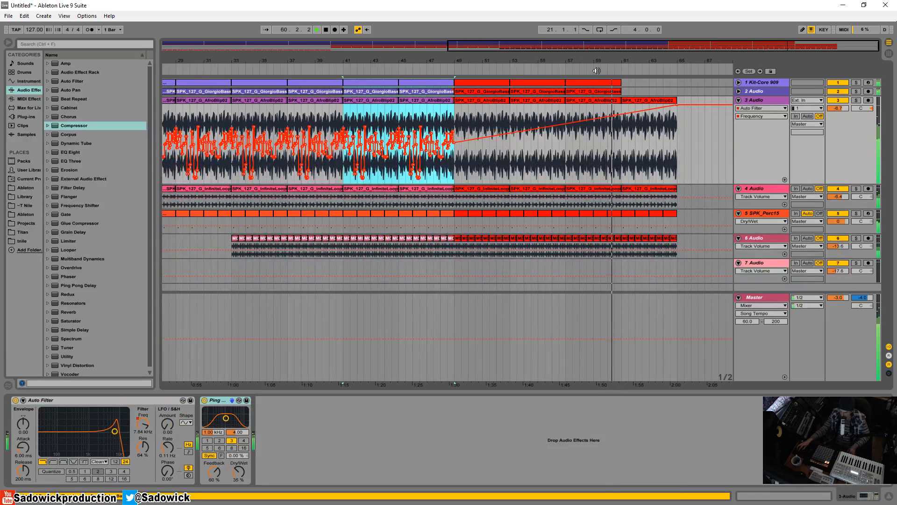
click(676, 82)
key(ctrl+v)
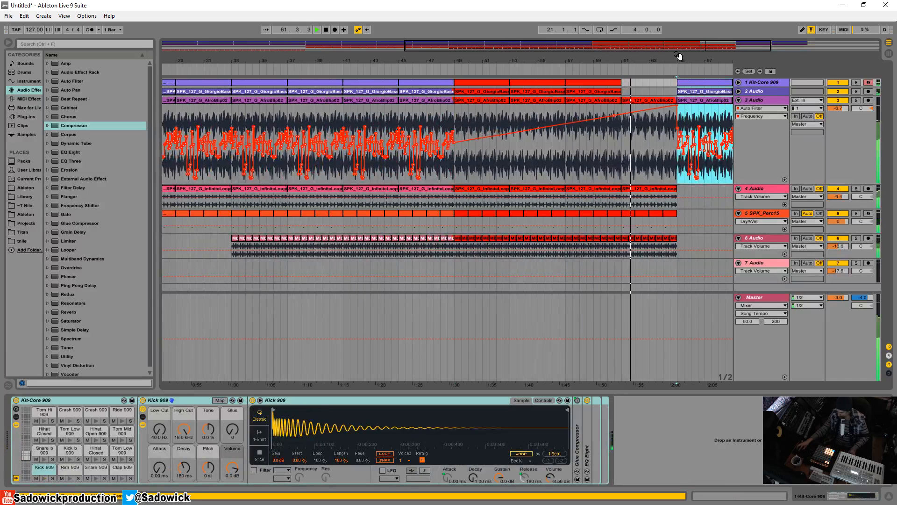
Step: Restore the track 2 bass clip at bars 61 to 65 and add a high-pass Auto Filter set to 12.5 kHz to the track
click(794, 93)
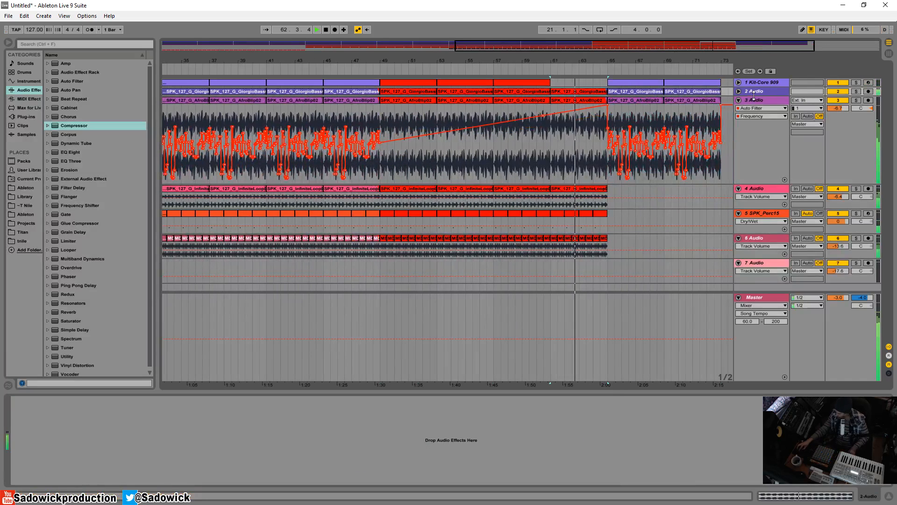
click(738, 91)
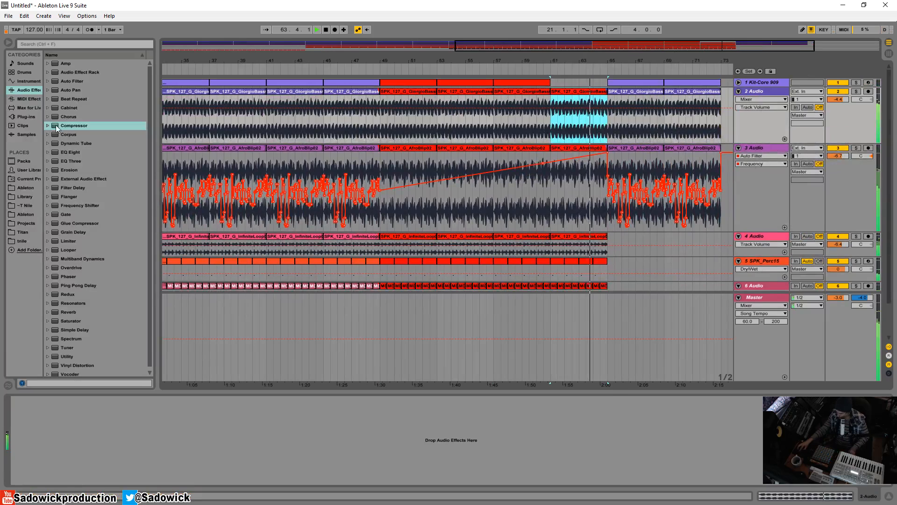
drag(71, 81, 108, 437)
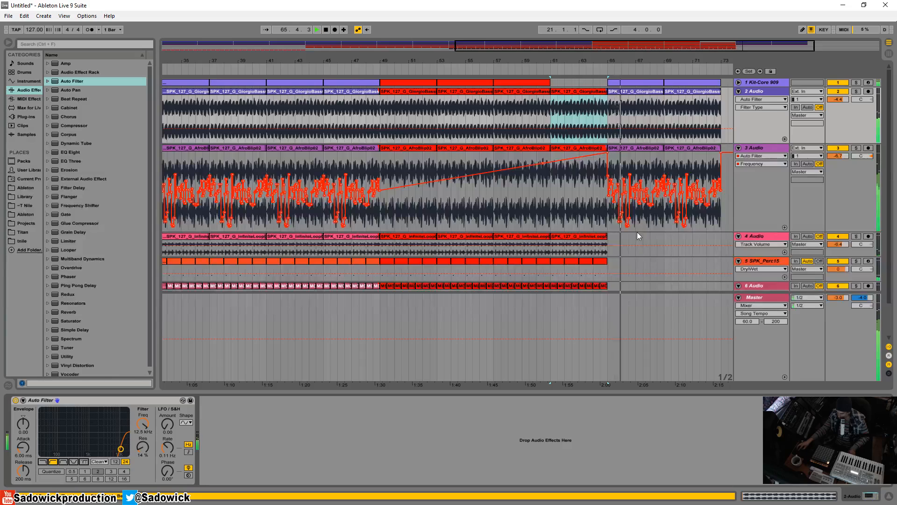
Step: Duplicate the bar 61 to 65 clips on tracks 4 to 6 twice to fill up to bar 73
scroll(627, 225, down, 2)
drag(610, 208, 549, 250)
key(ctrl+d)
key(ctrl+d)
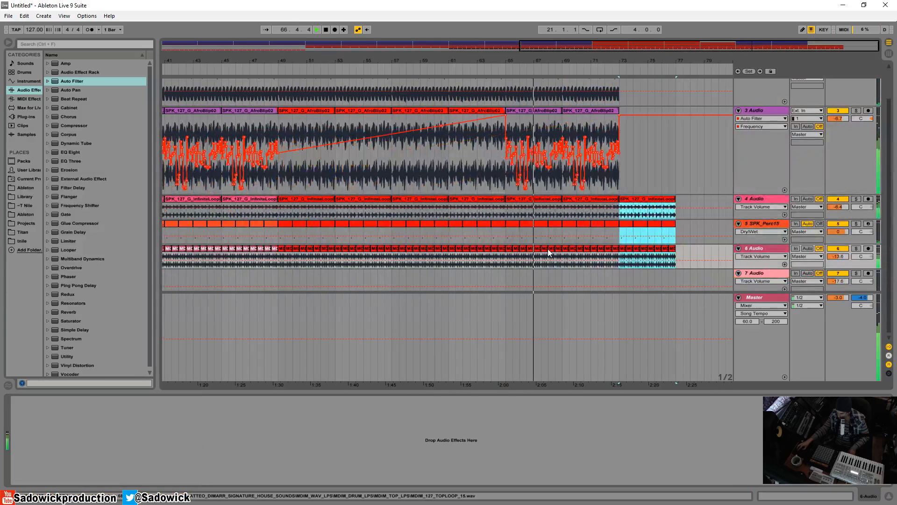
Step: Lower the Auto Filter frequency on track 2 to its 26 Hz minimum
scroll(528, 237, up, 2)
click(756, 91)
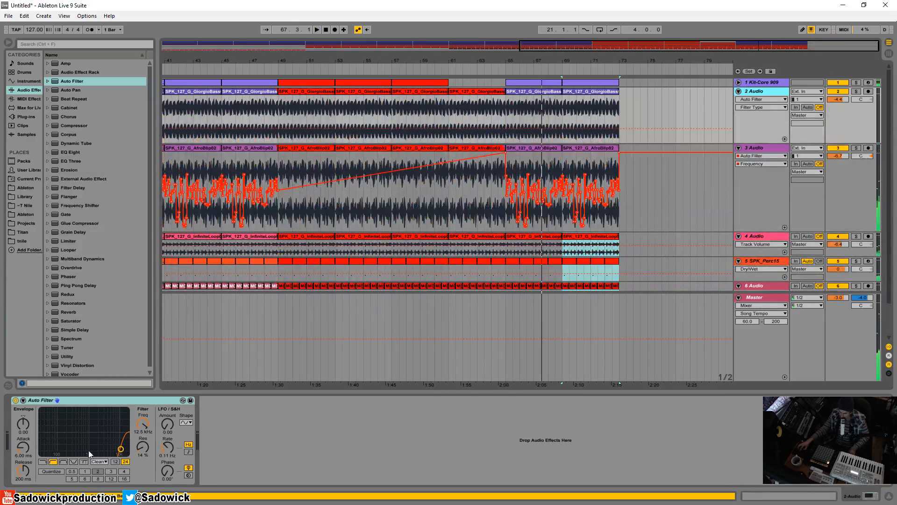
drag(139, 426, 138, 472)
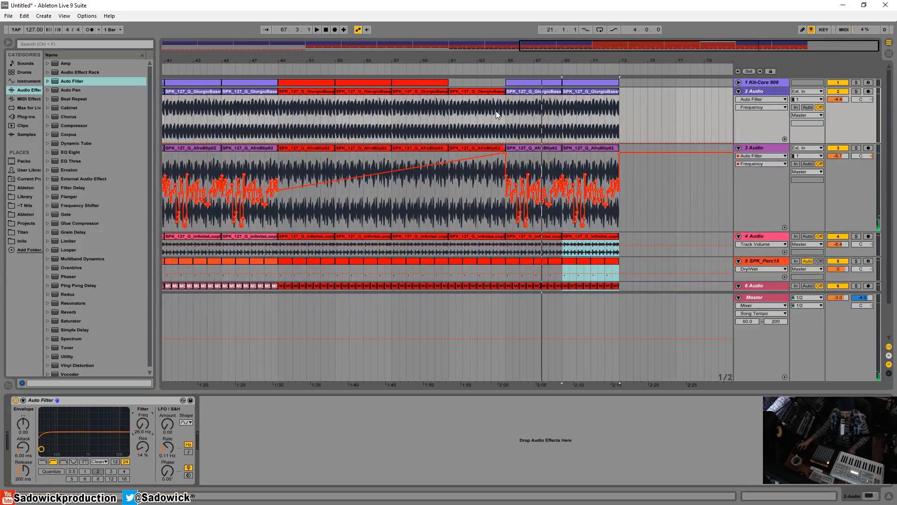
Step: Draw a rising Auto Filter Frequency ramp on track 2 from bar 61 to bar 65, play it back, and reduce the heights of tracks 2 and 3
key(b)
drag(499, 101, 463, 87)
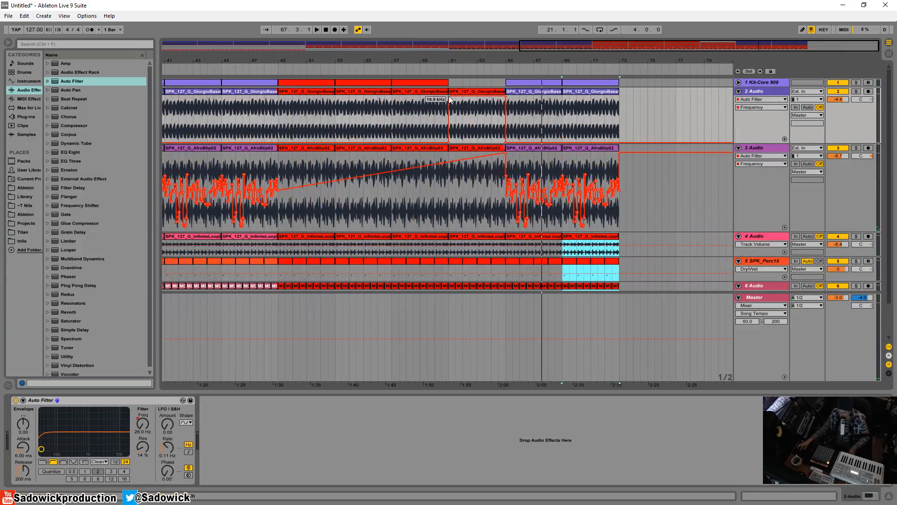
click(450, 99)
key(space)
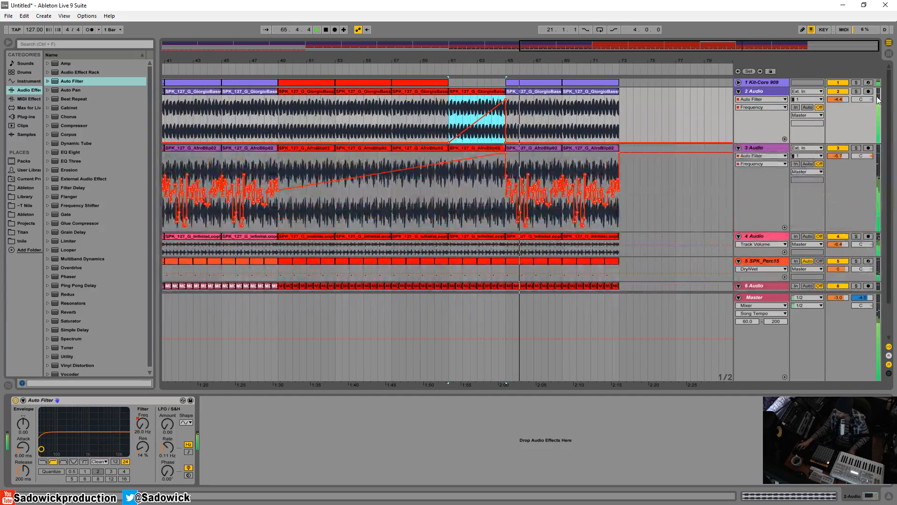
click(798, 145)
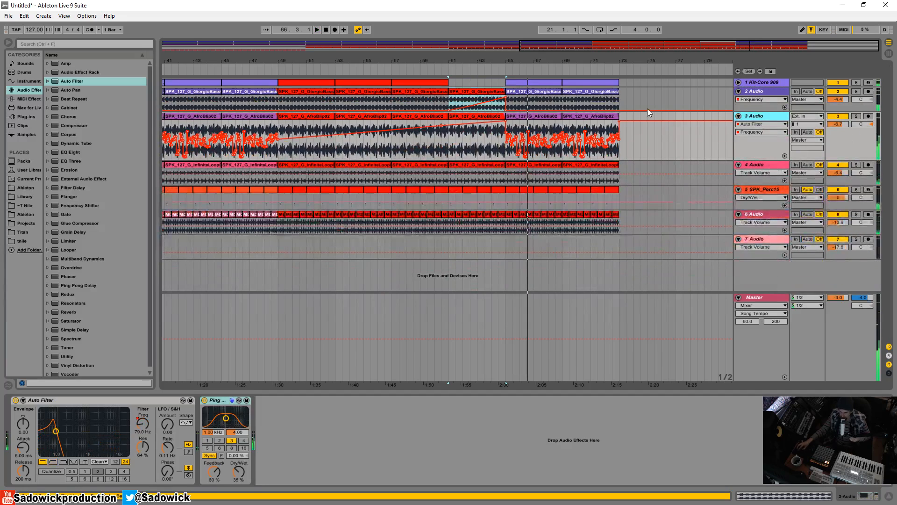